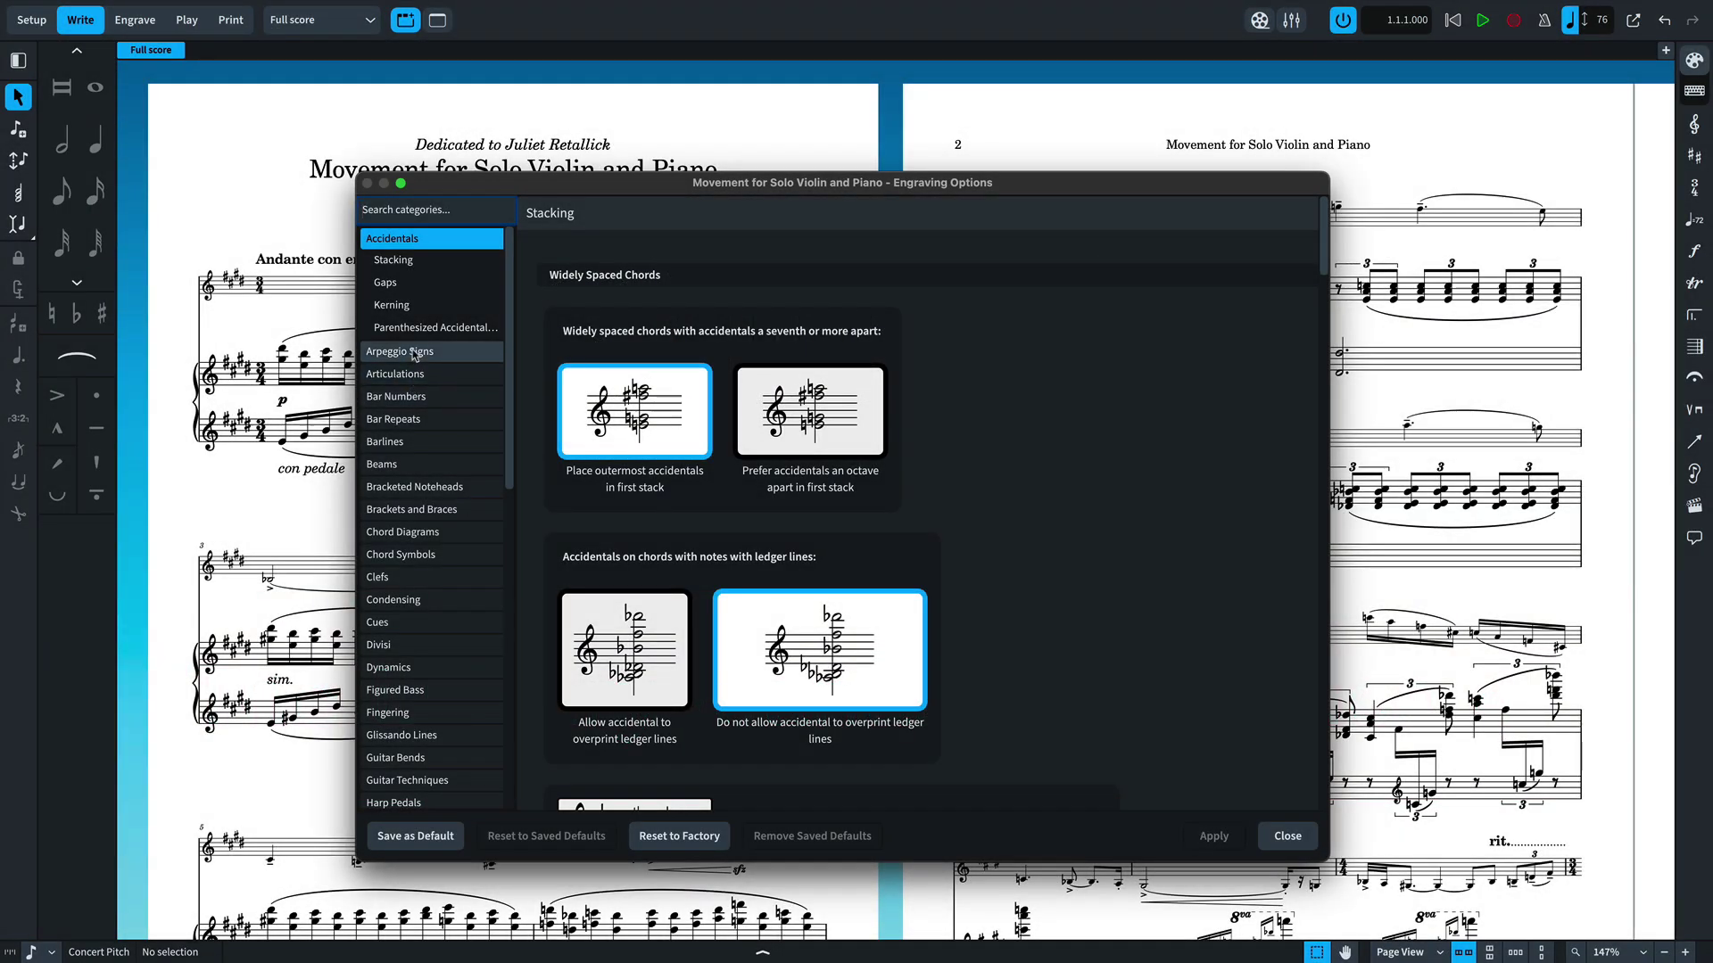
Step through the Arpeggio Signs, Articulations and Bar Numbers options, then scroll through the Dynamics settings
click(415, 351)
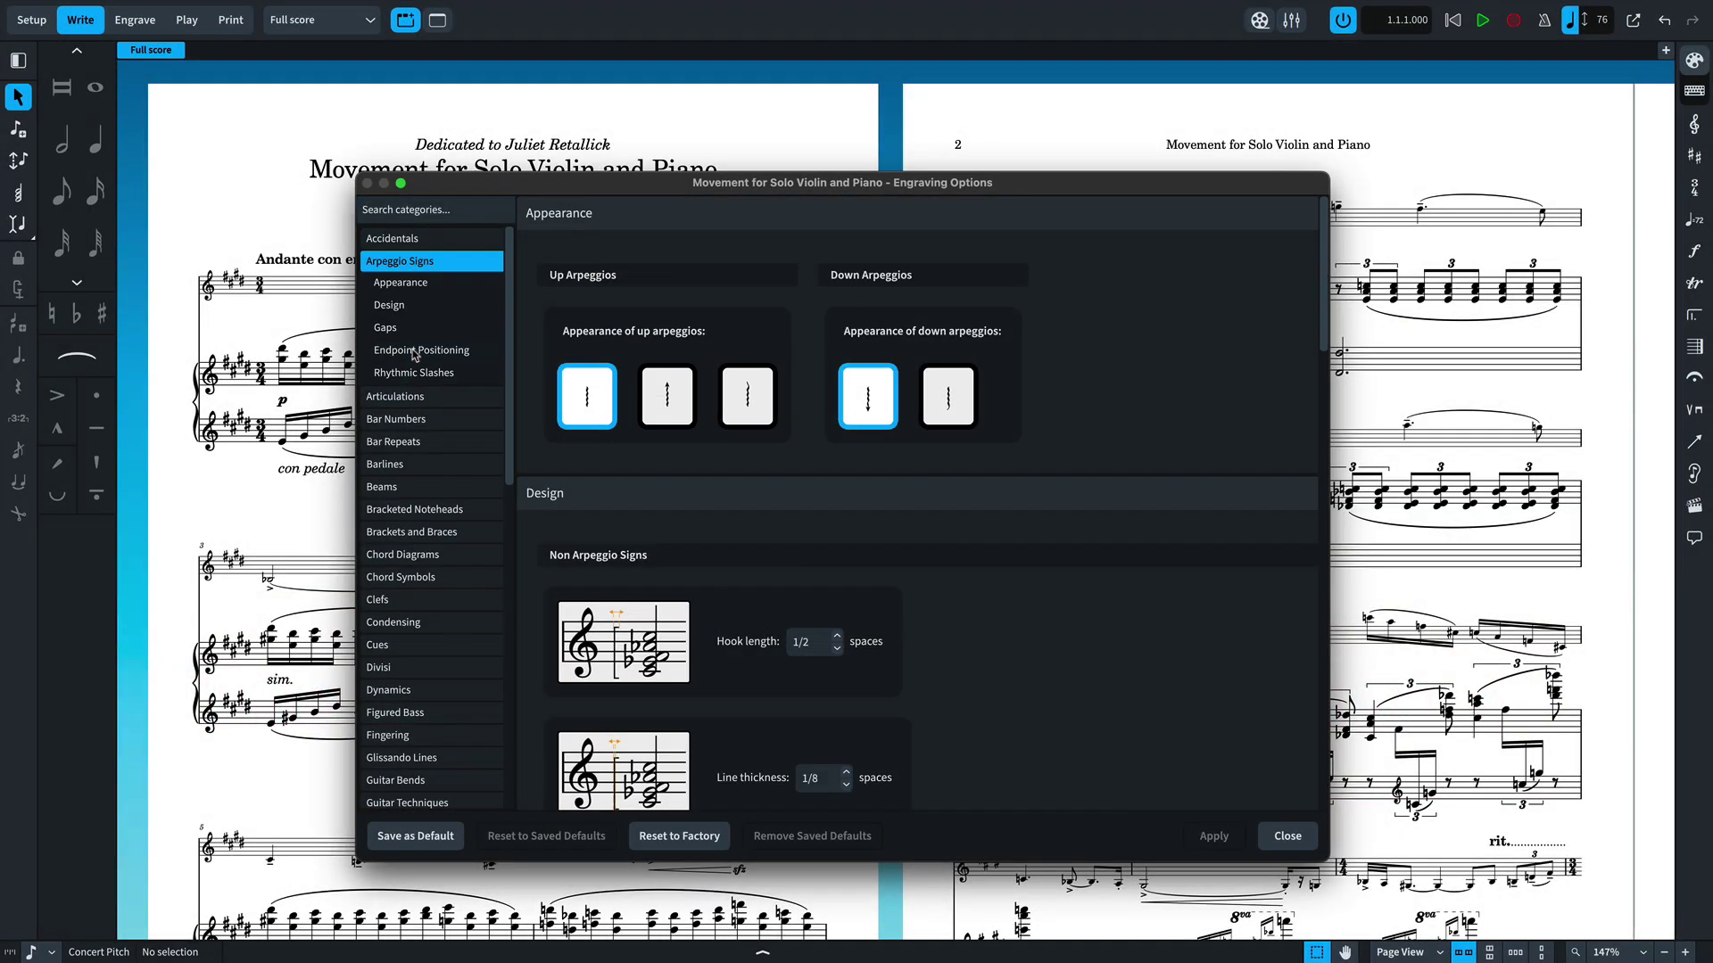
click(413, 396)
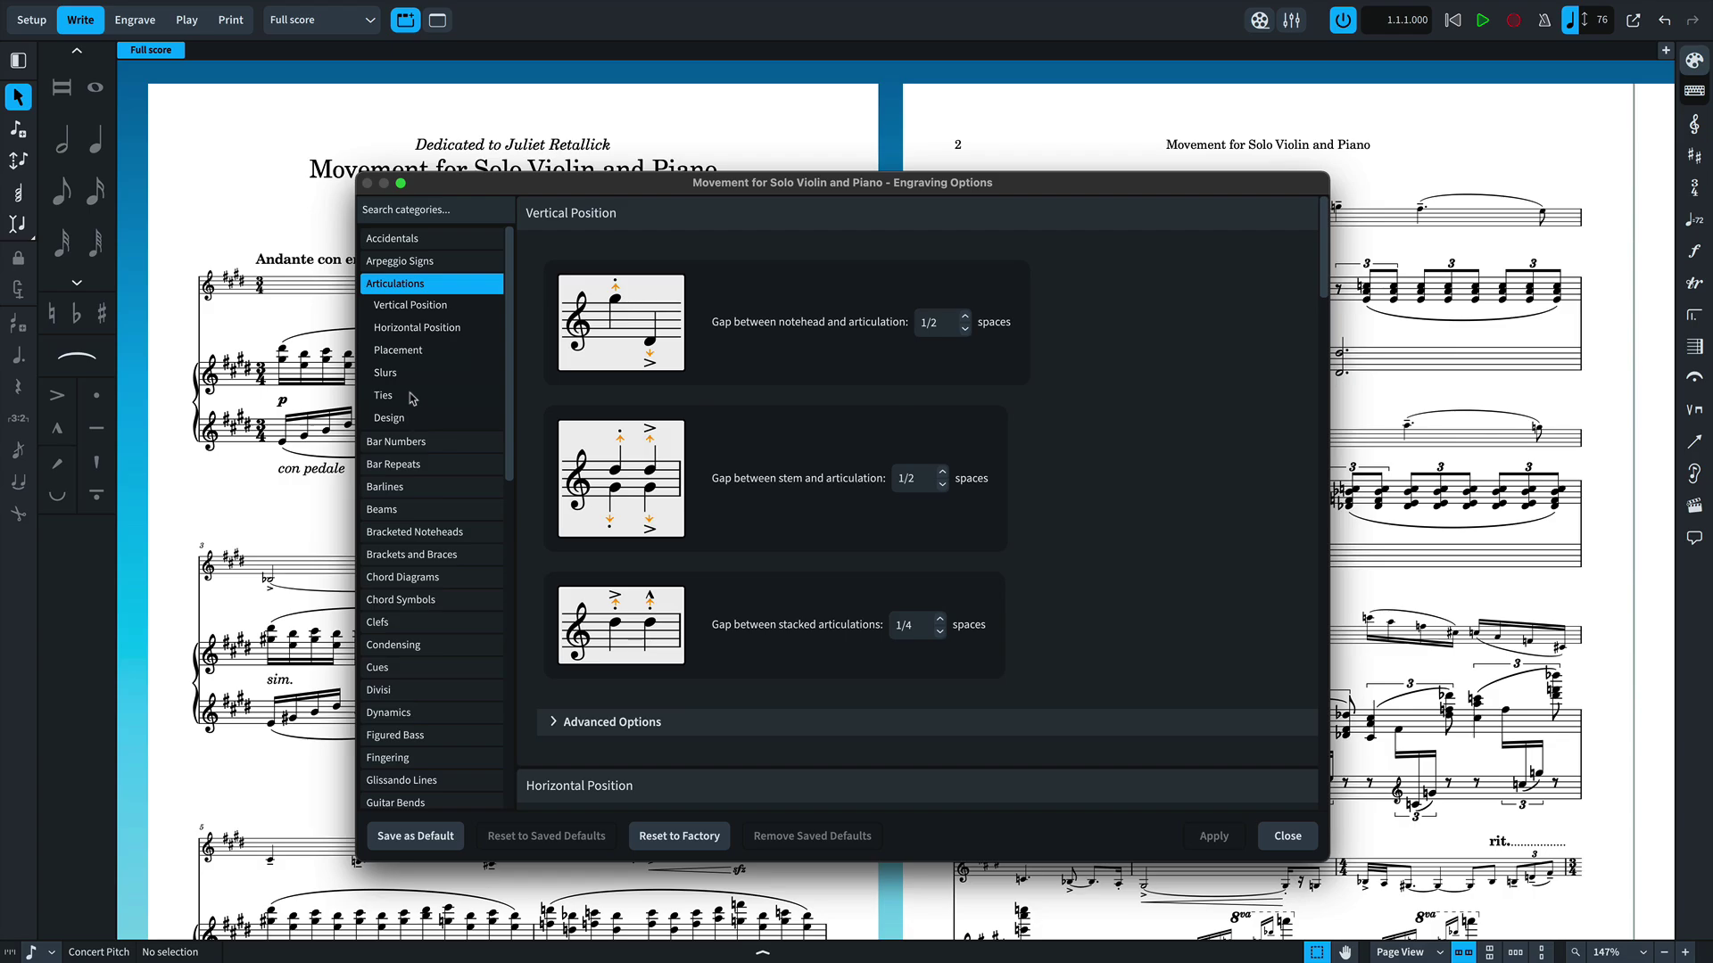
click(443, 442)
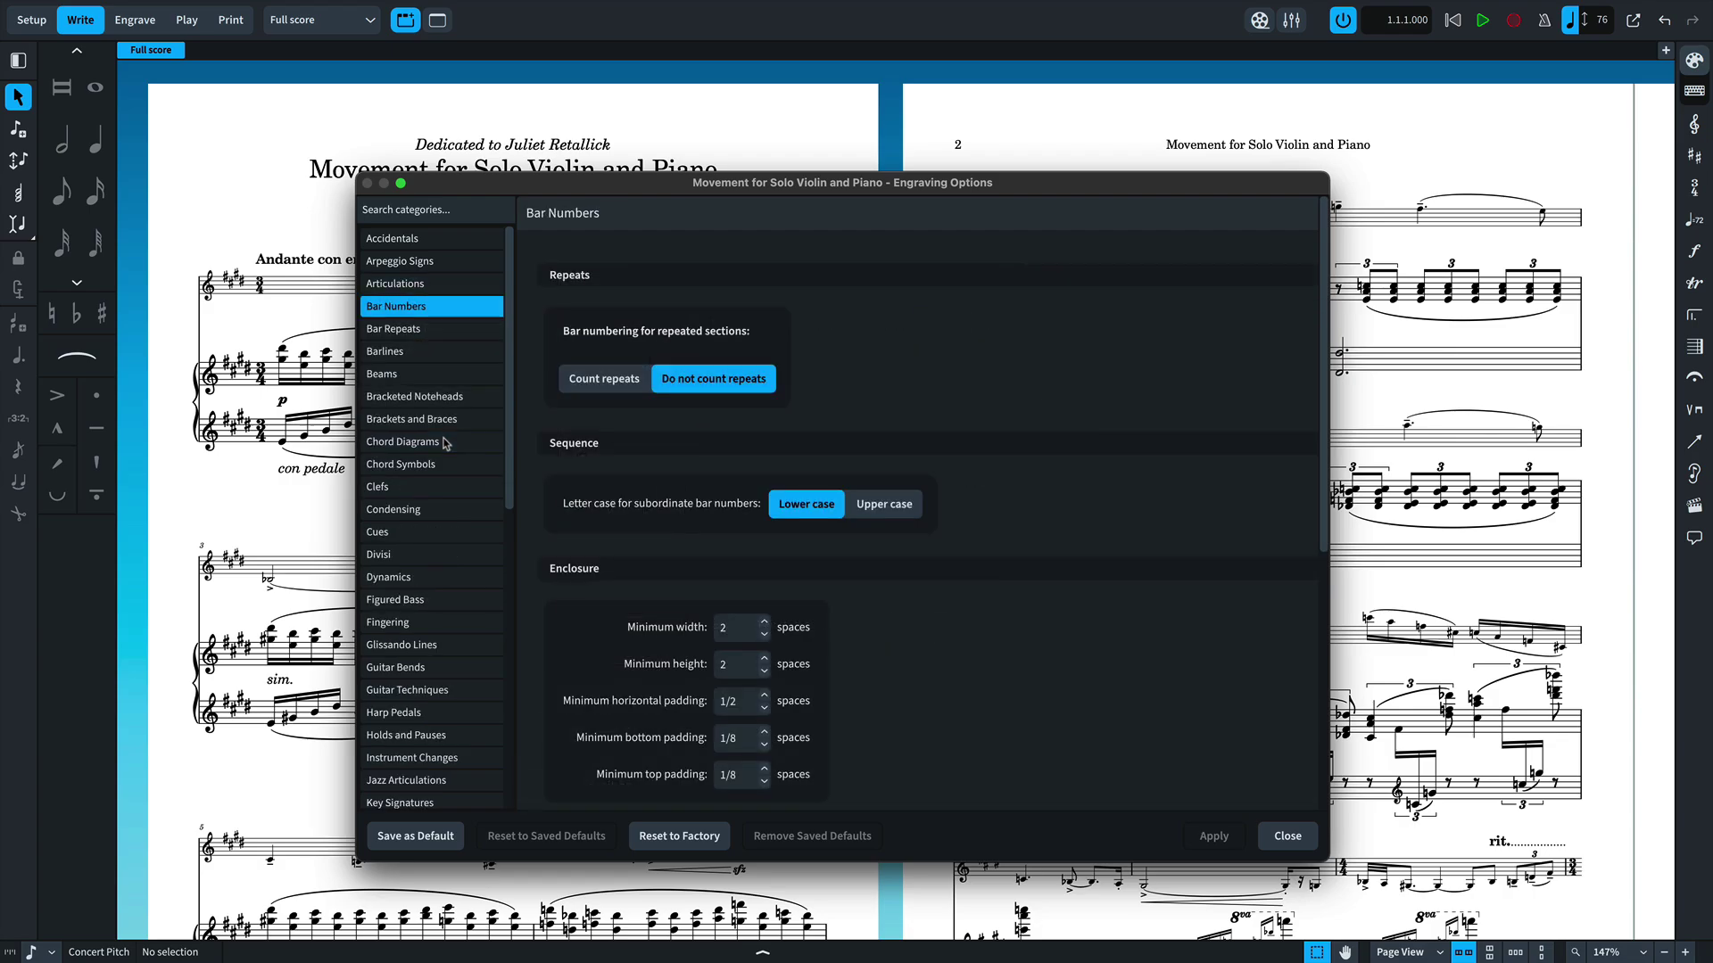
click(434, 578)
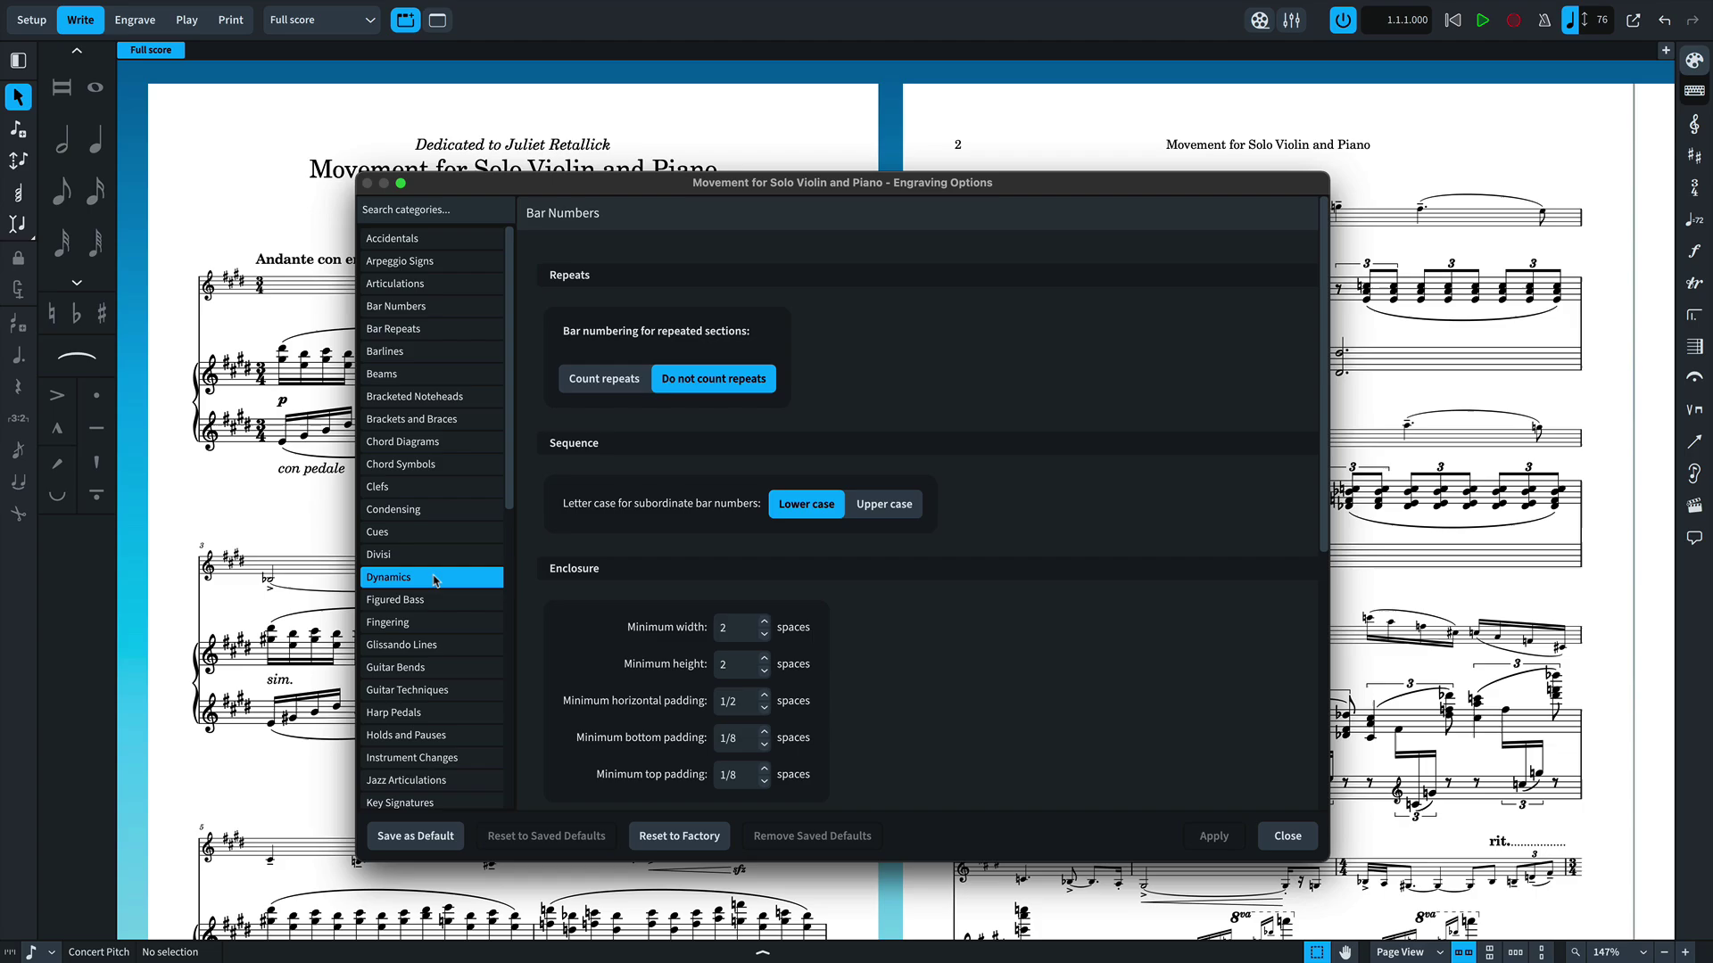
scroll(854, 589, down, 5)
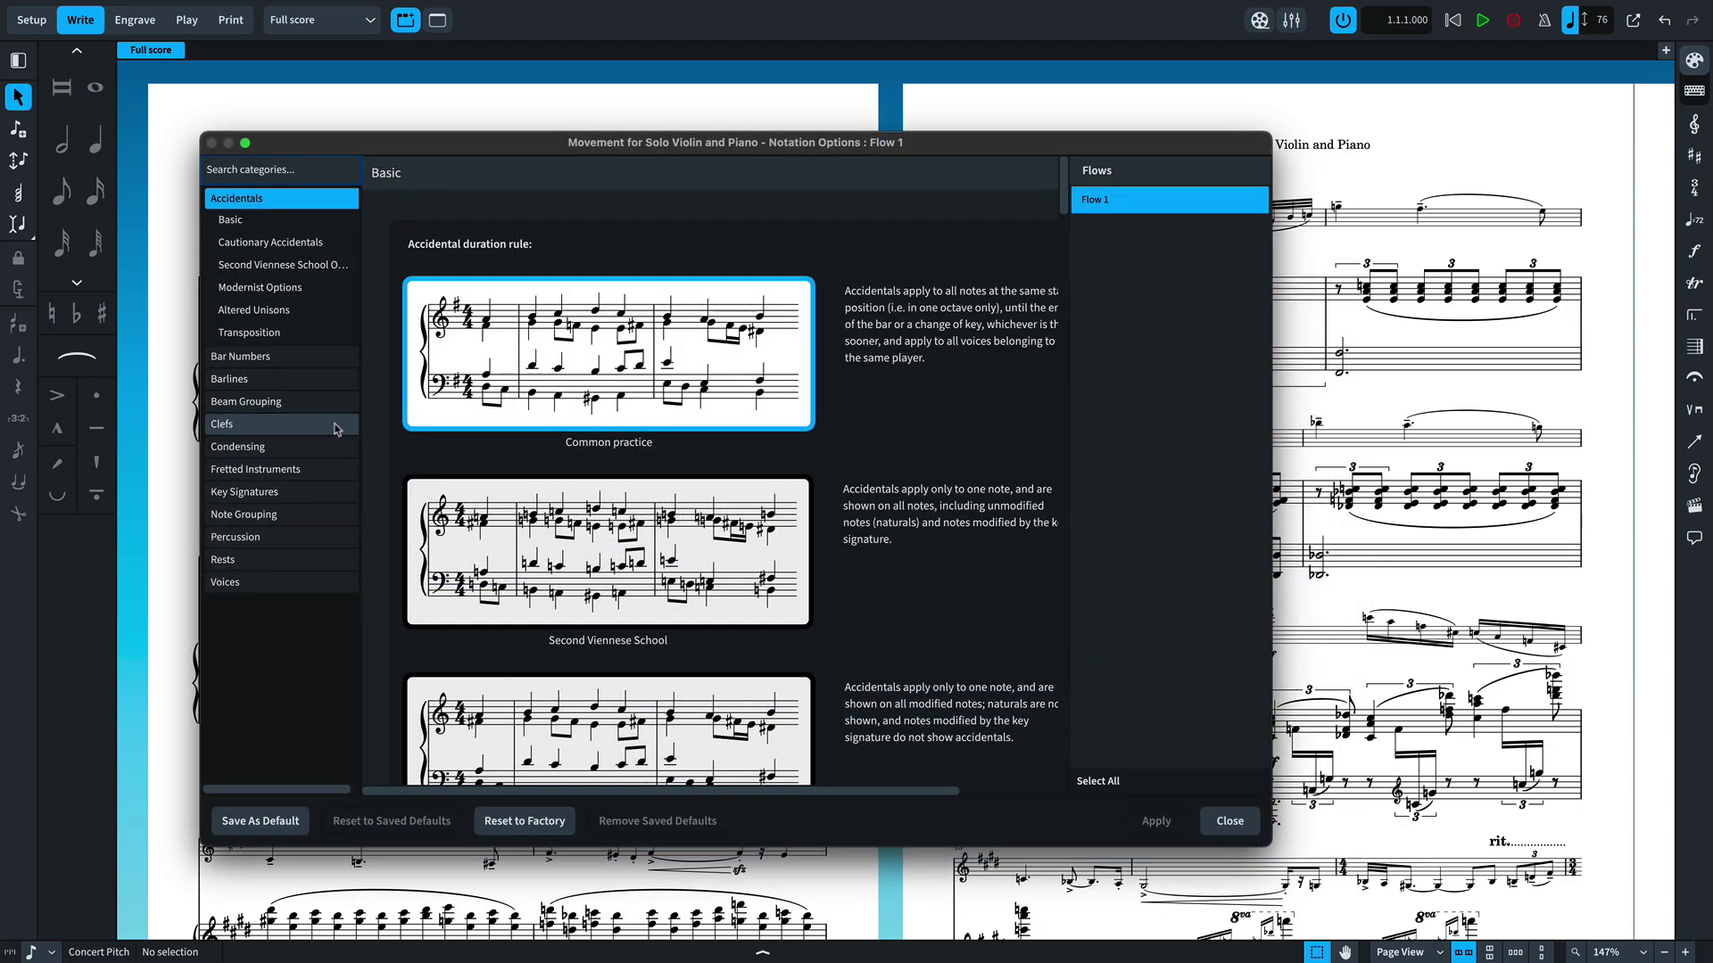
Show the Condensing notation options, then scroll down to the Page Margins settings
click(324, 445)
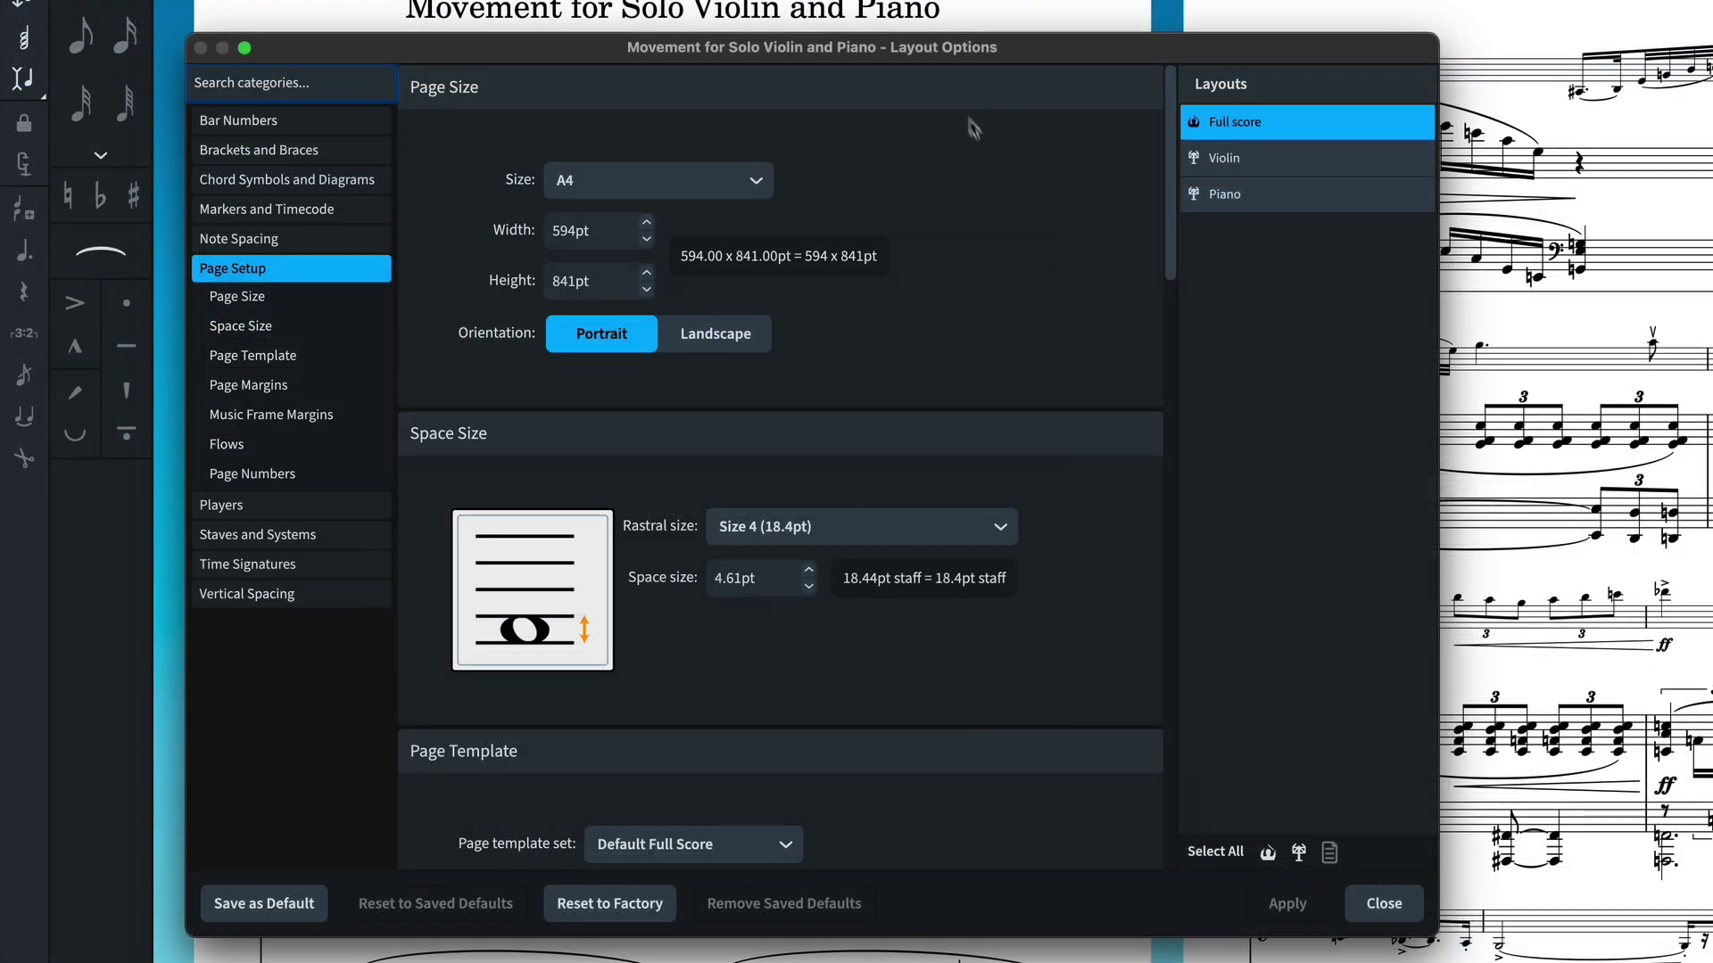
scroll(1042, 226, down, 10)
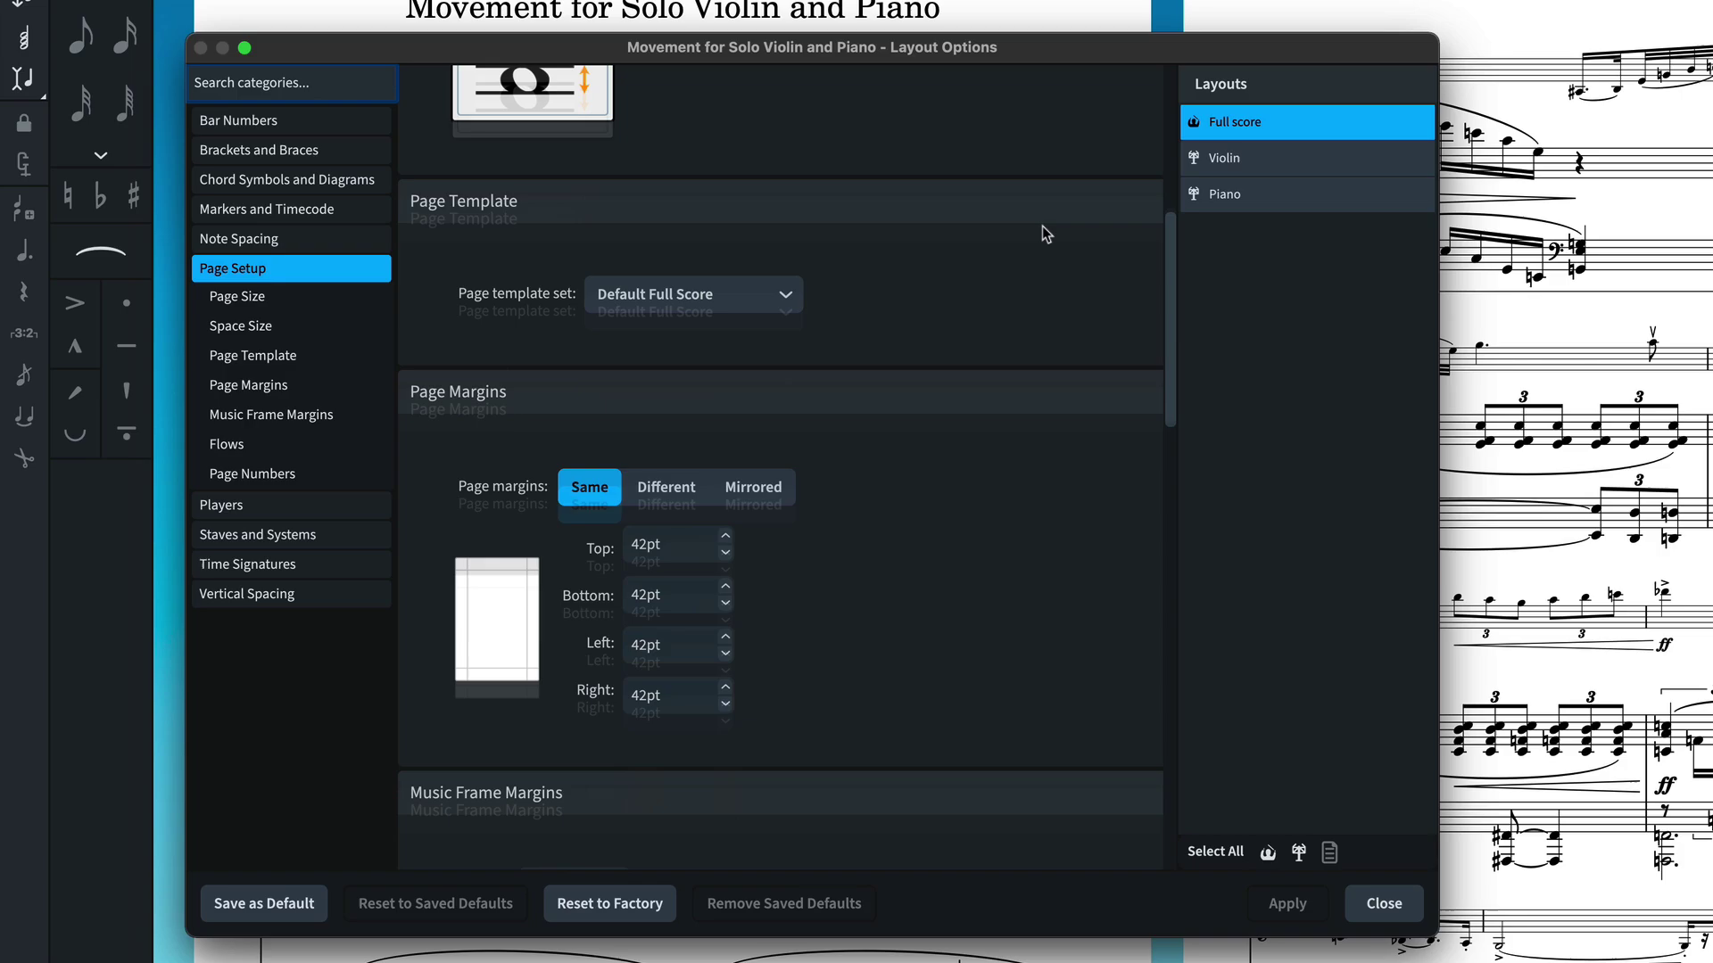
Browse paragraph styles, Triangular notehead sets, wedge and solid lines, and Salzedo playing techniques
click(276, 292)
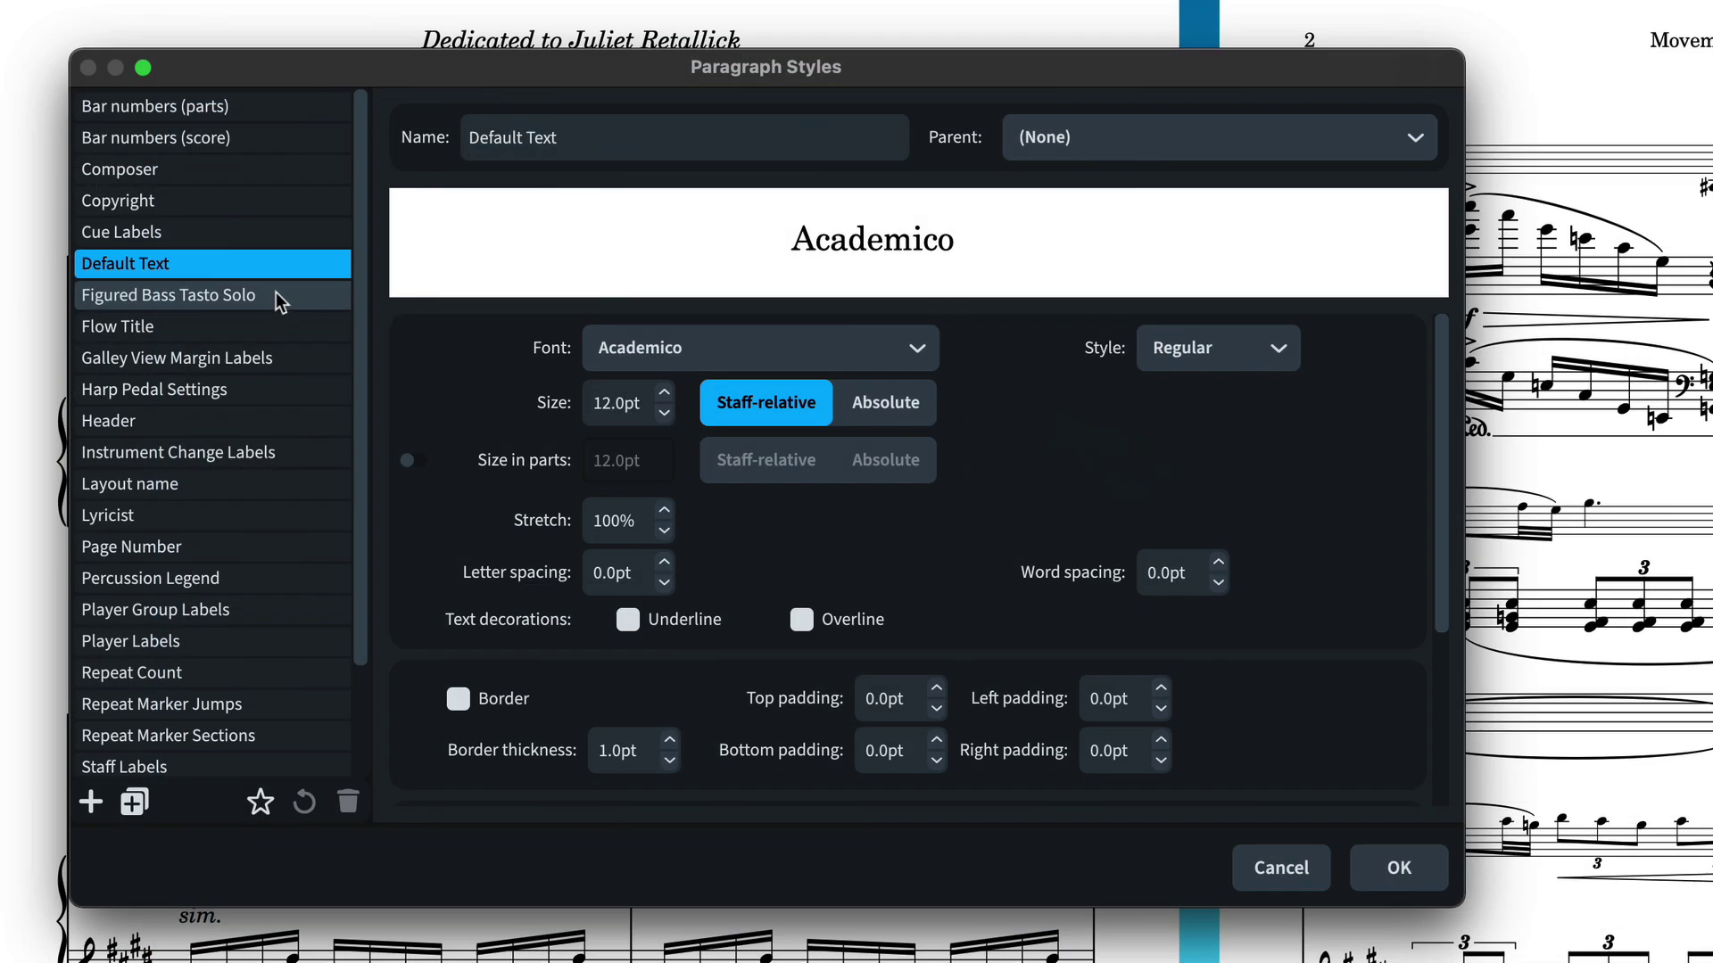
click(255, 325)
click(257, 359)
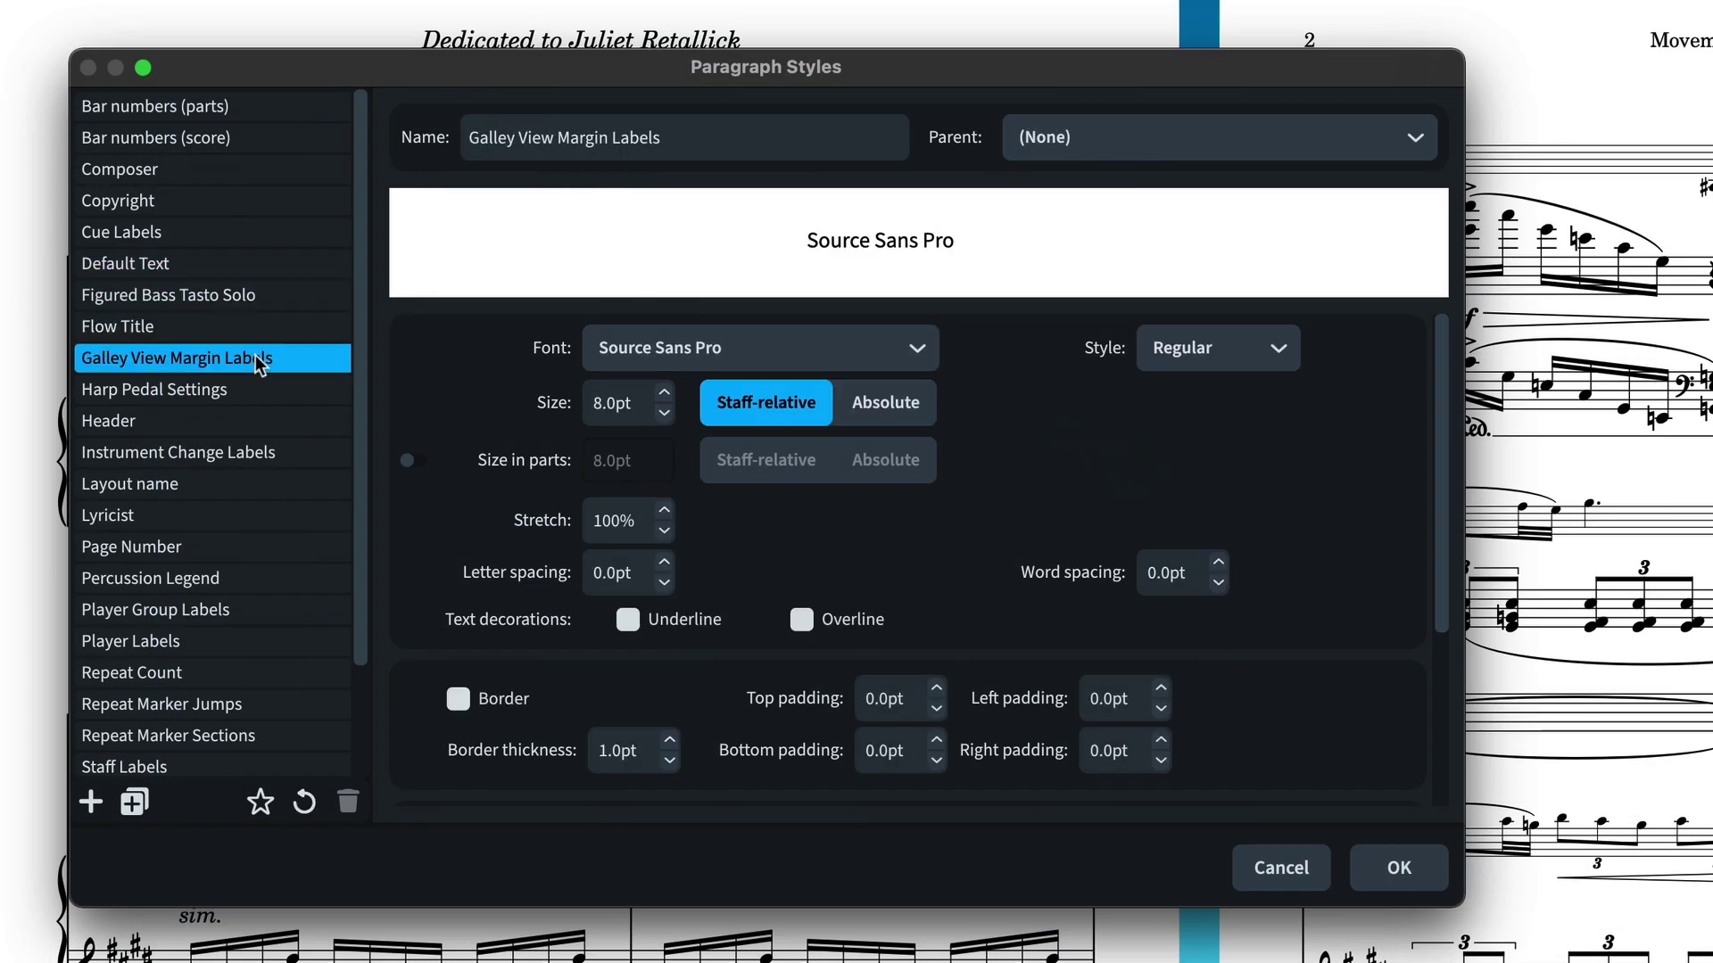
click(240, 393)
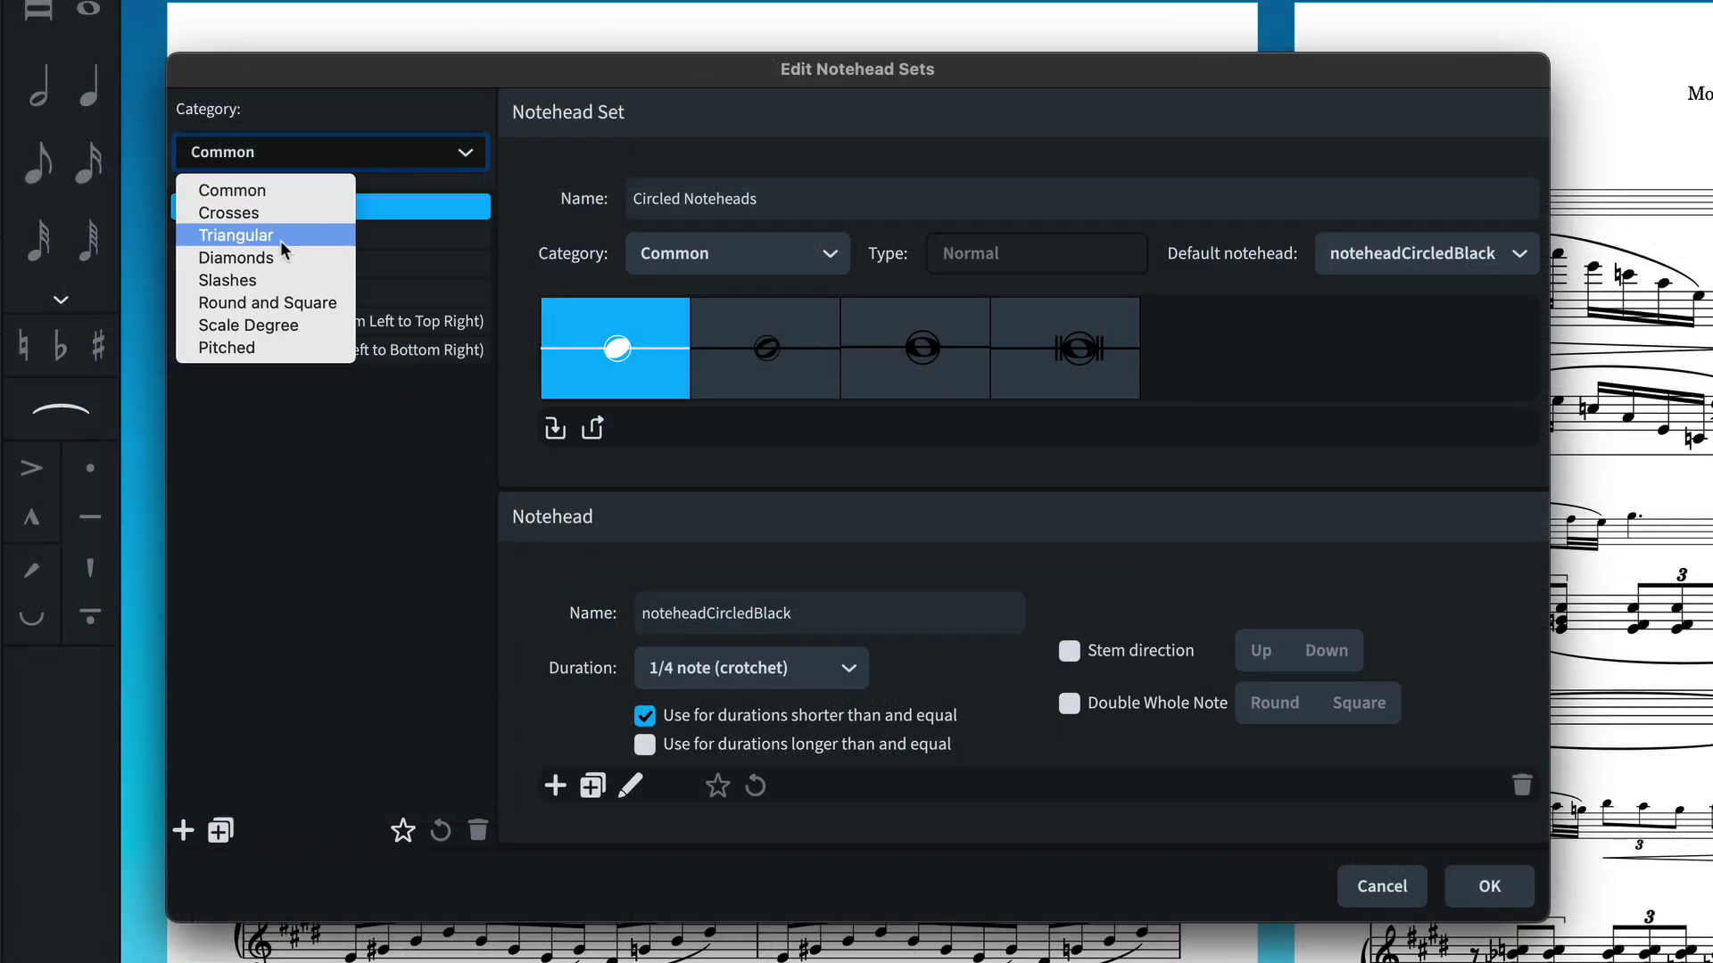
click(280, 234)
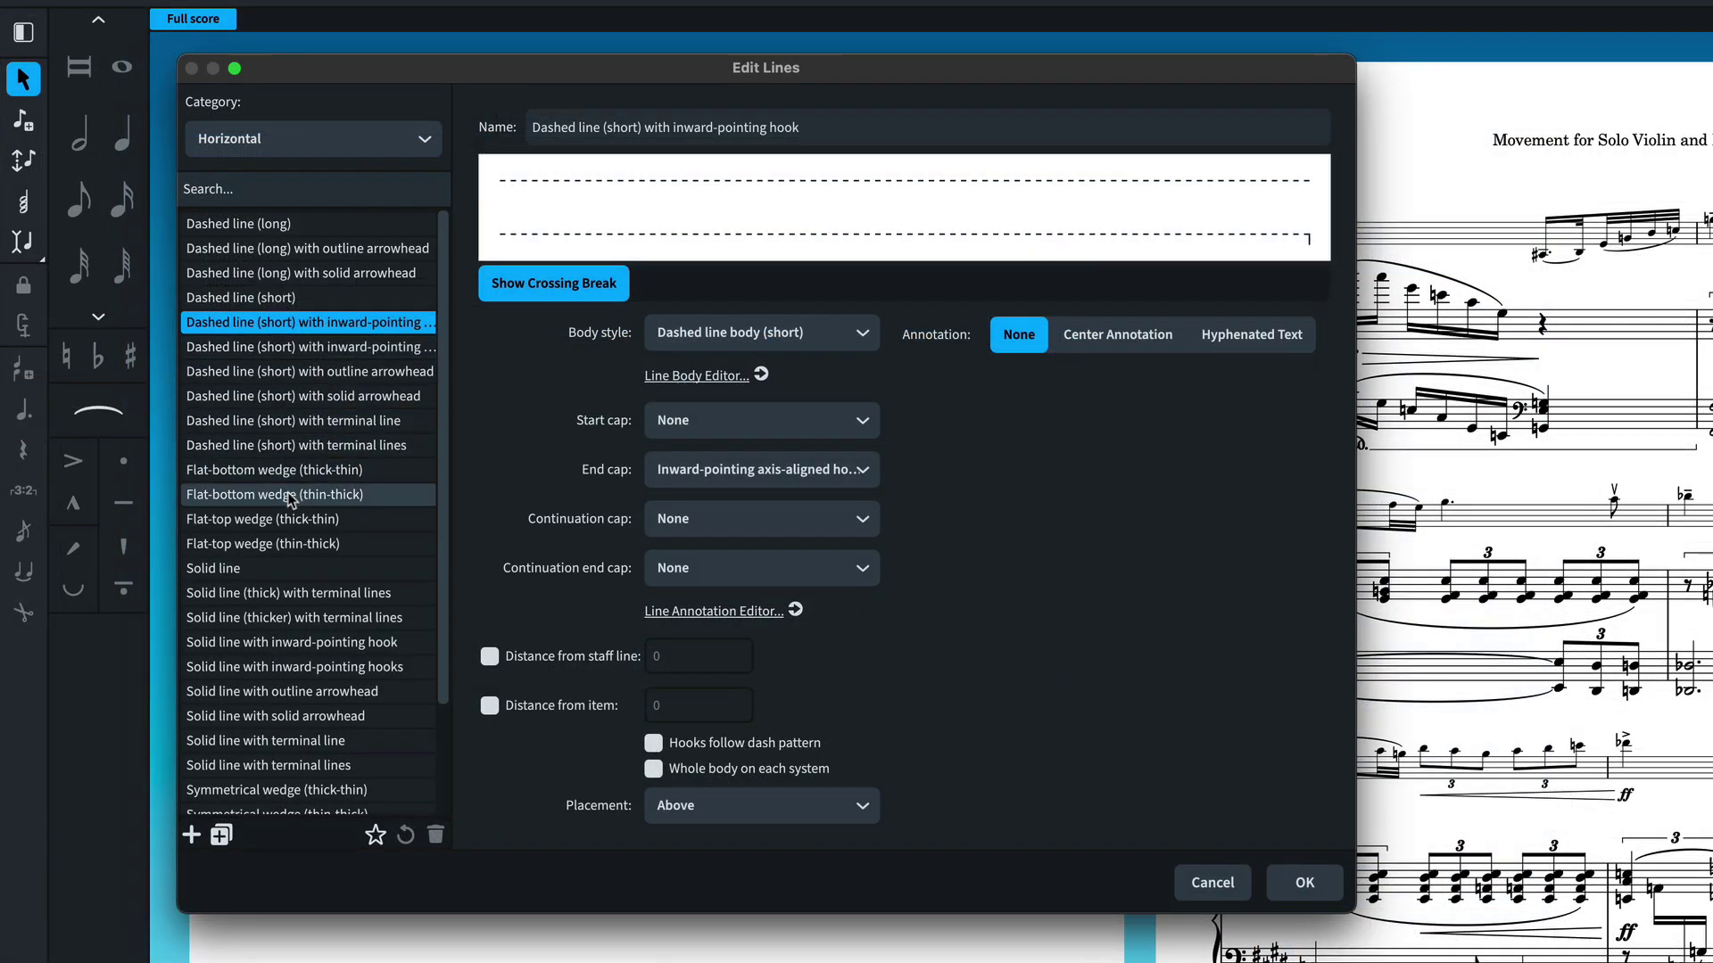
click(290, 495)
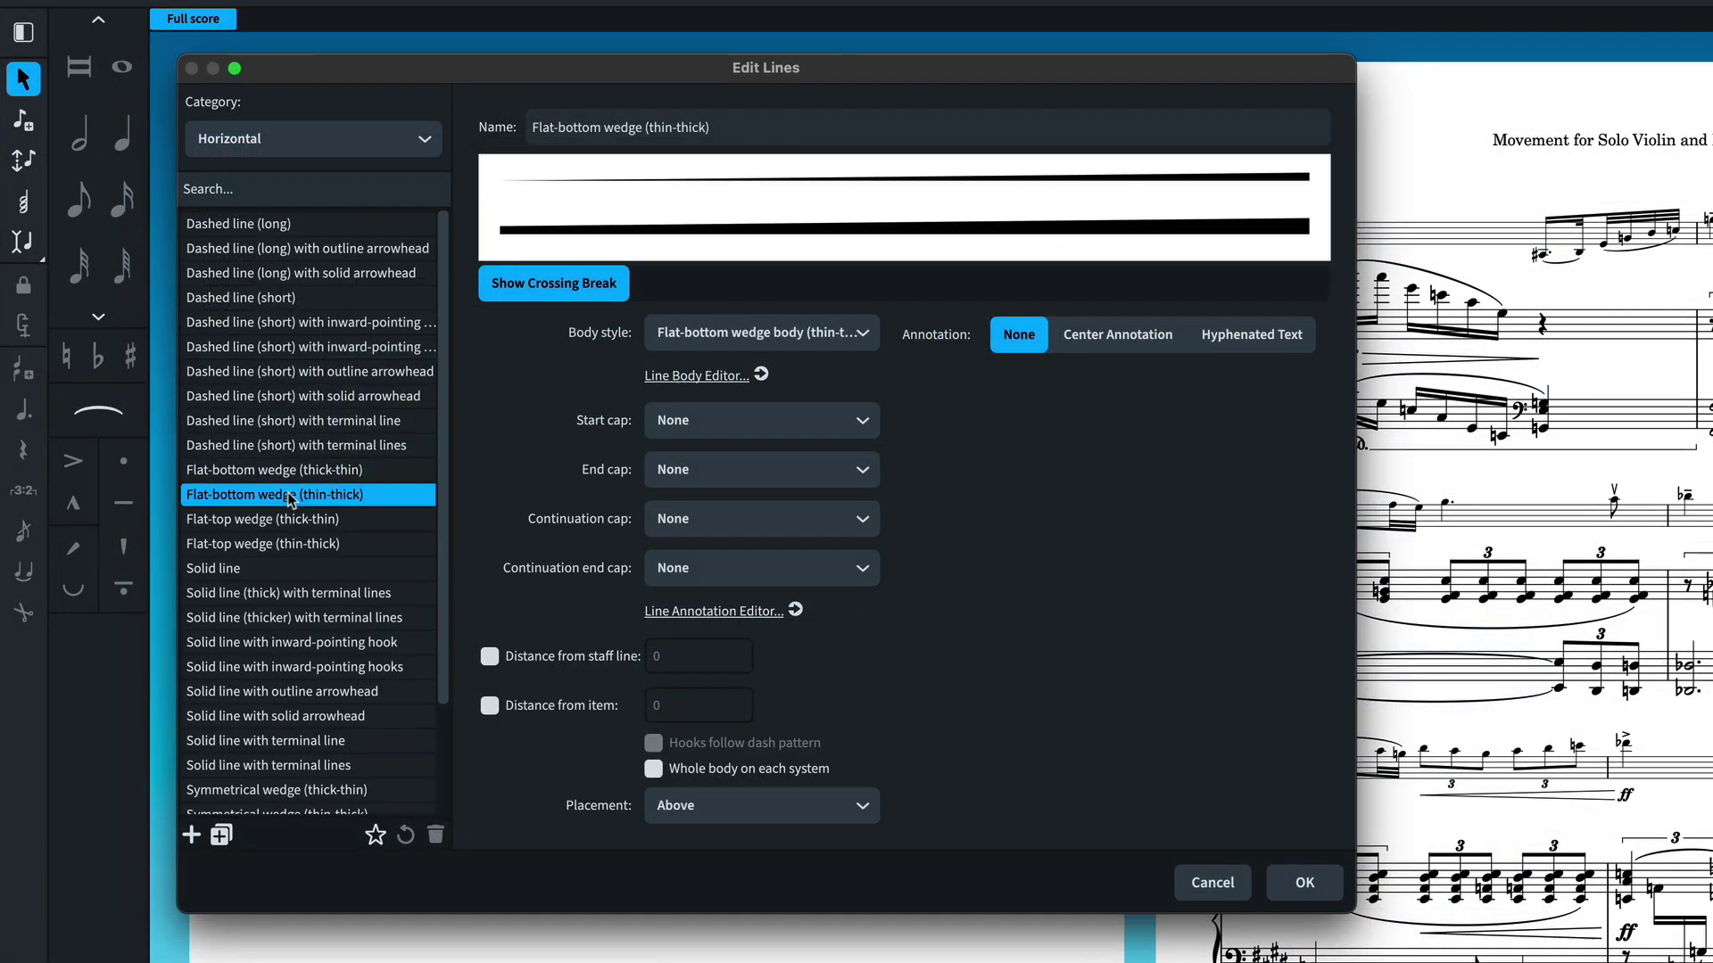
click(295, 617)
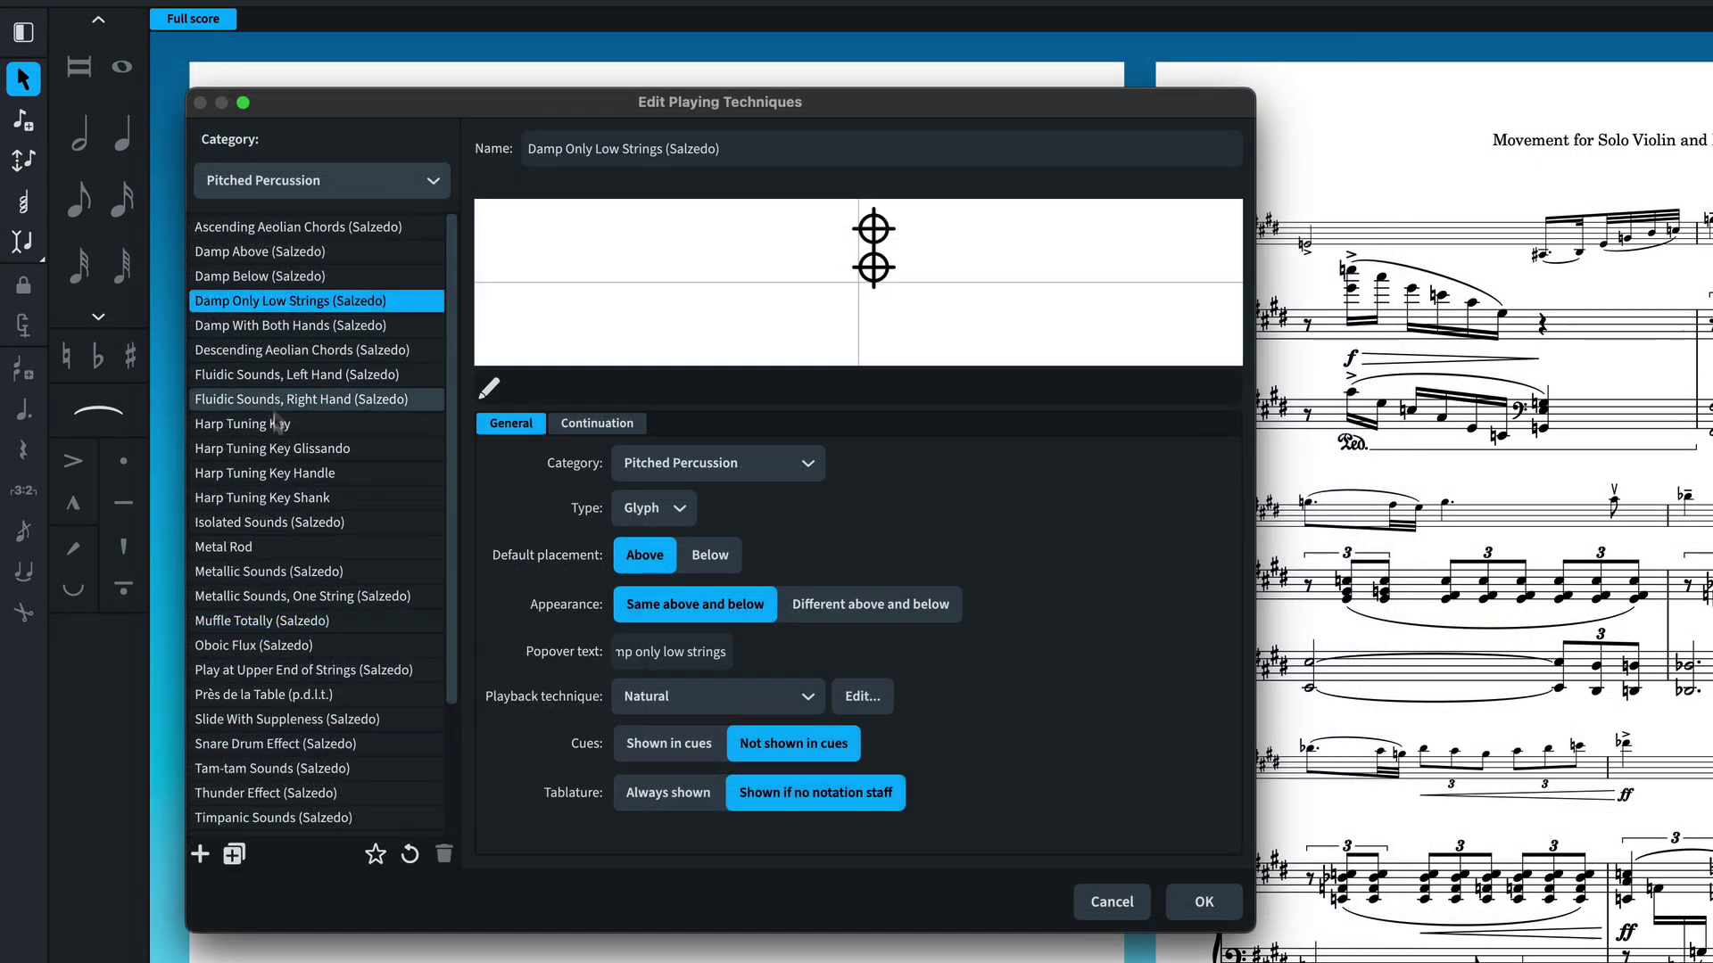
click(265, 525)
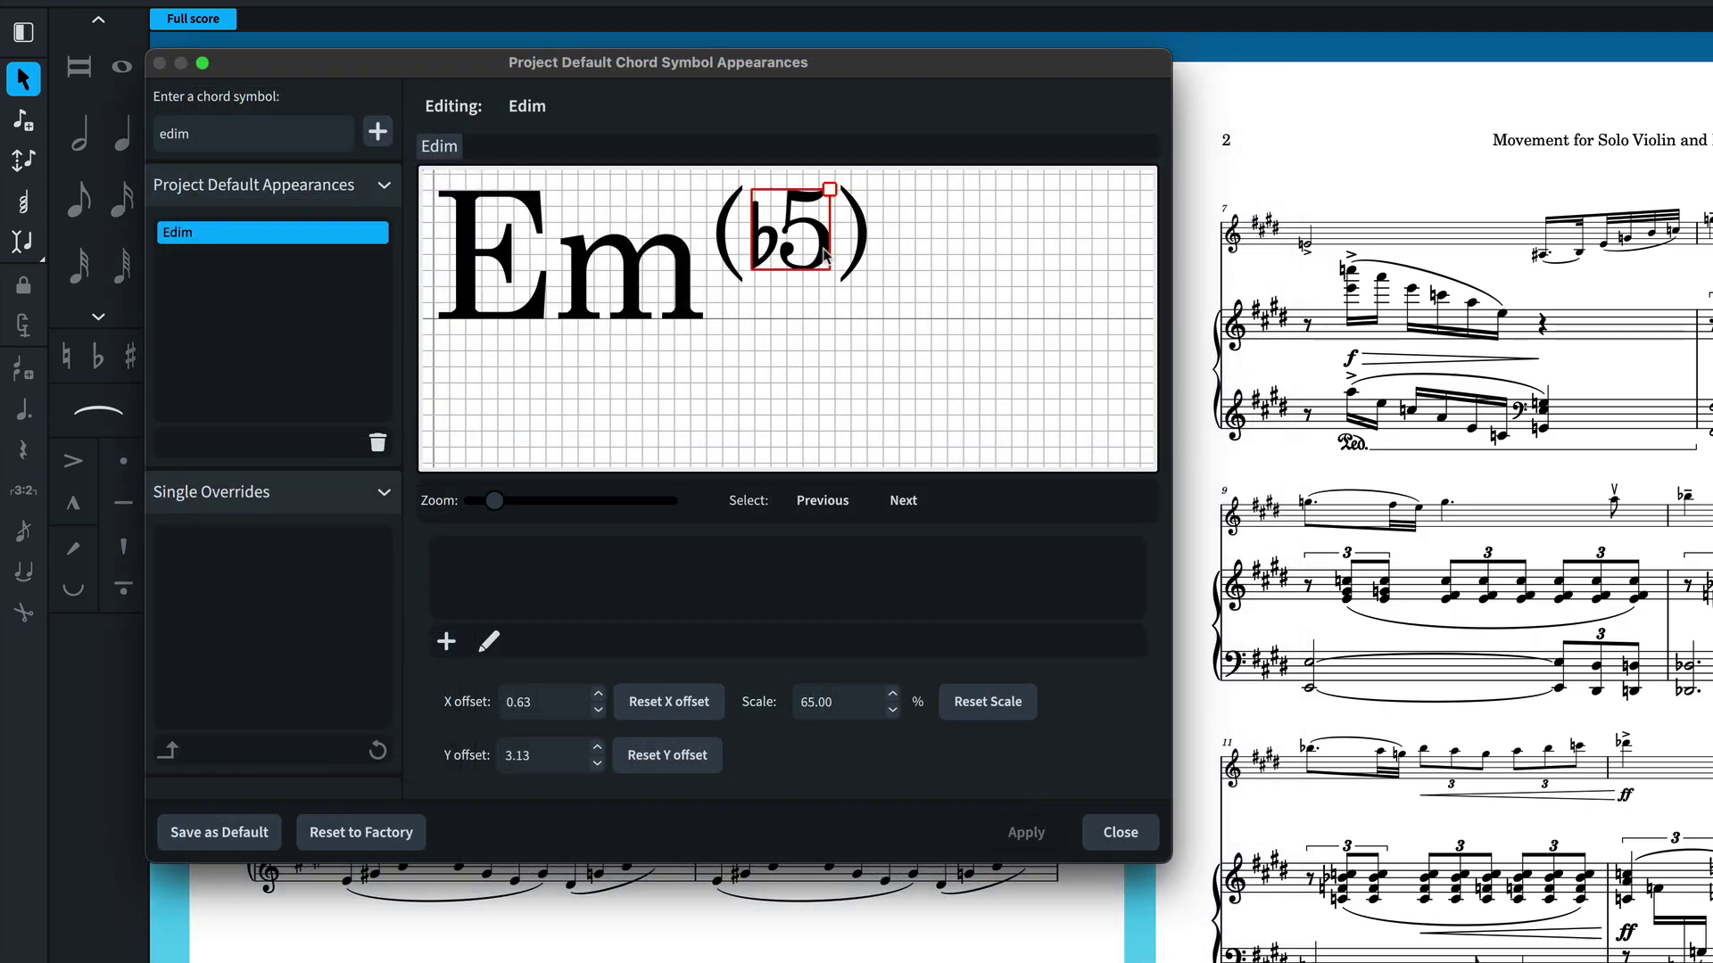
Change the Edim chord symbol's minor suffix from m to mi
click(730, 255)
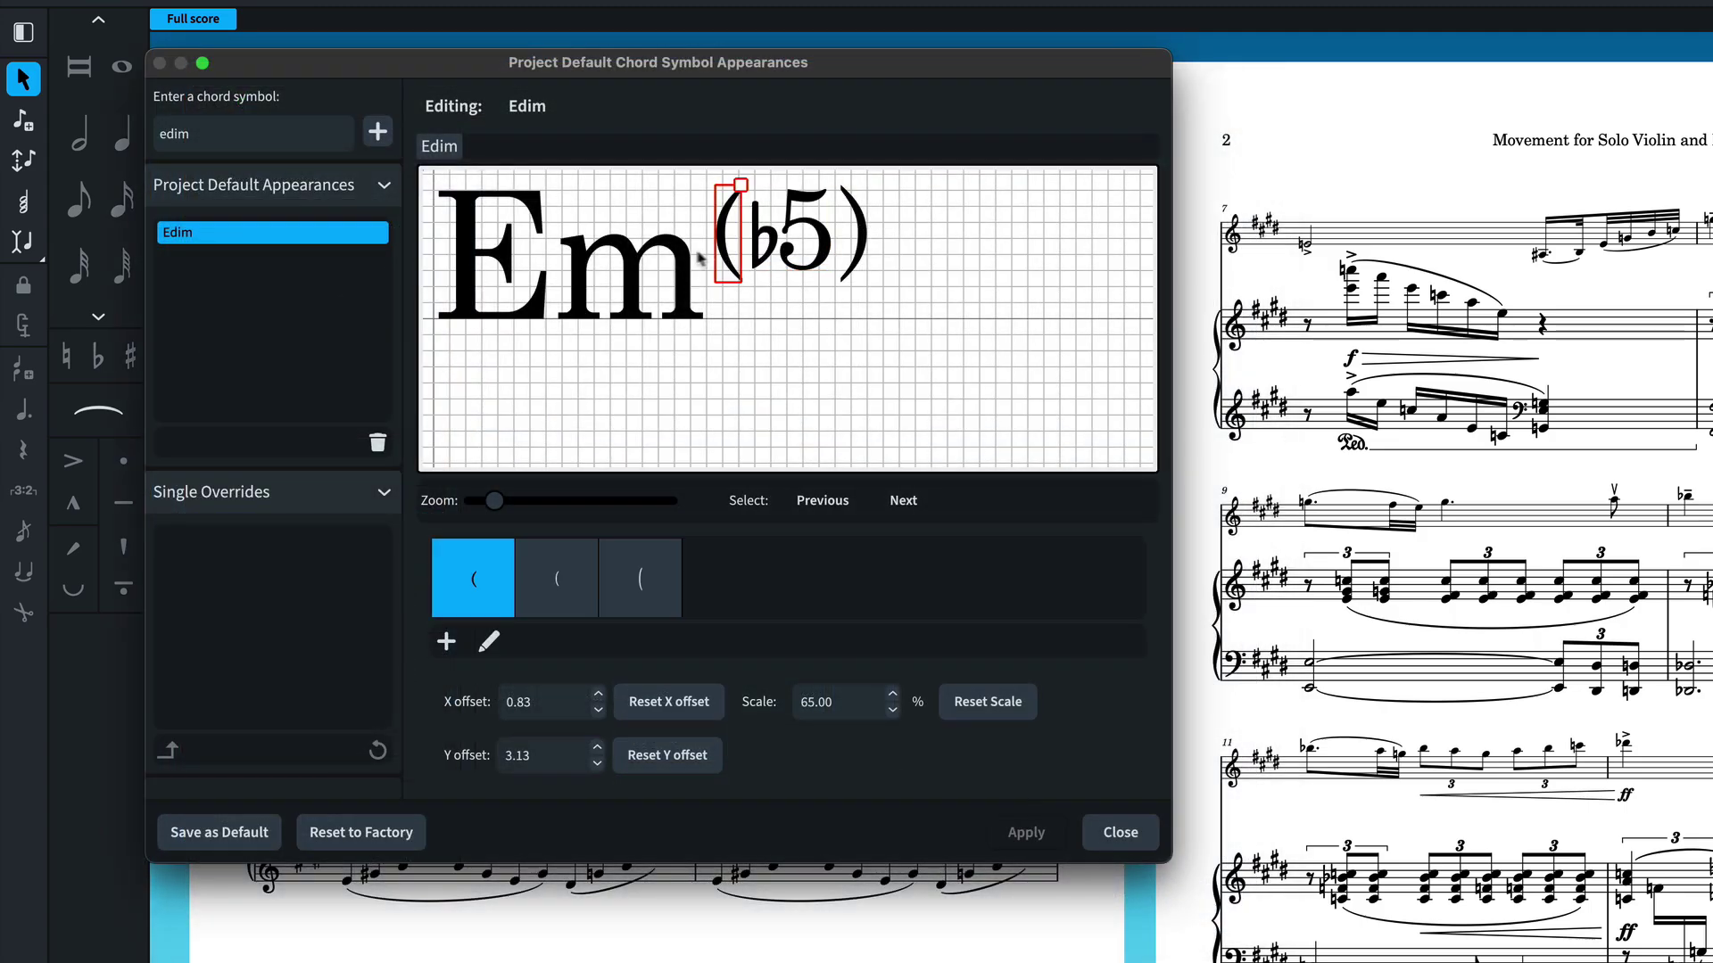
click(636, 261)
click(880, 590)
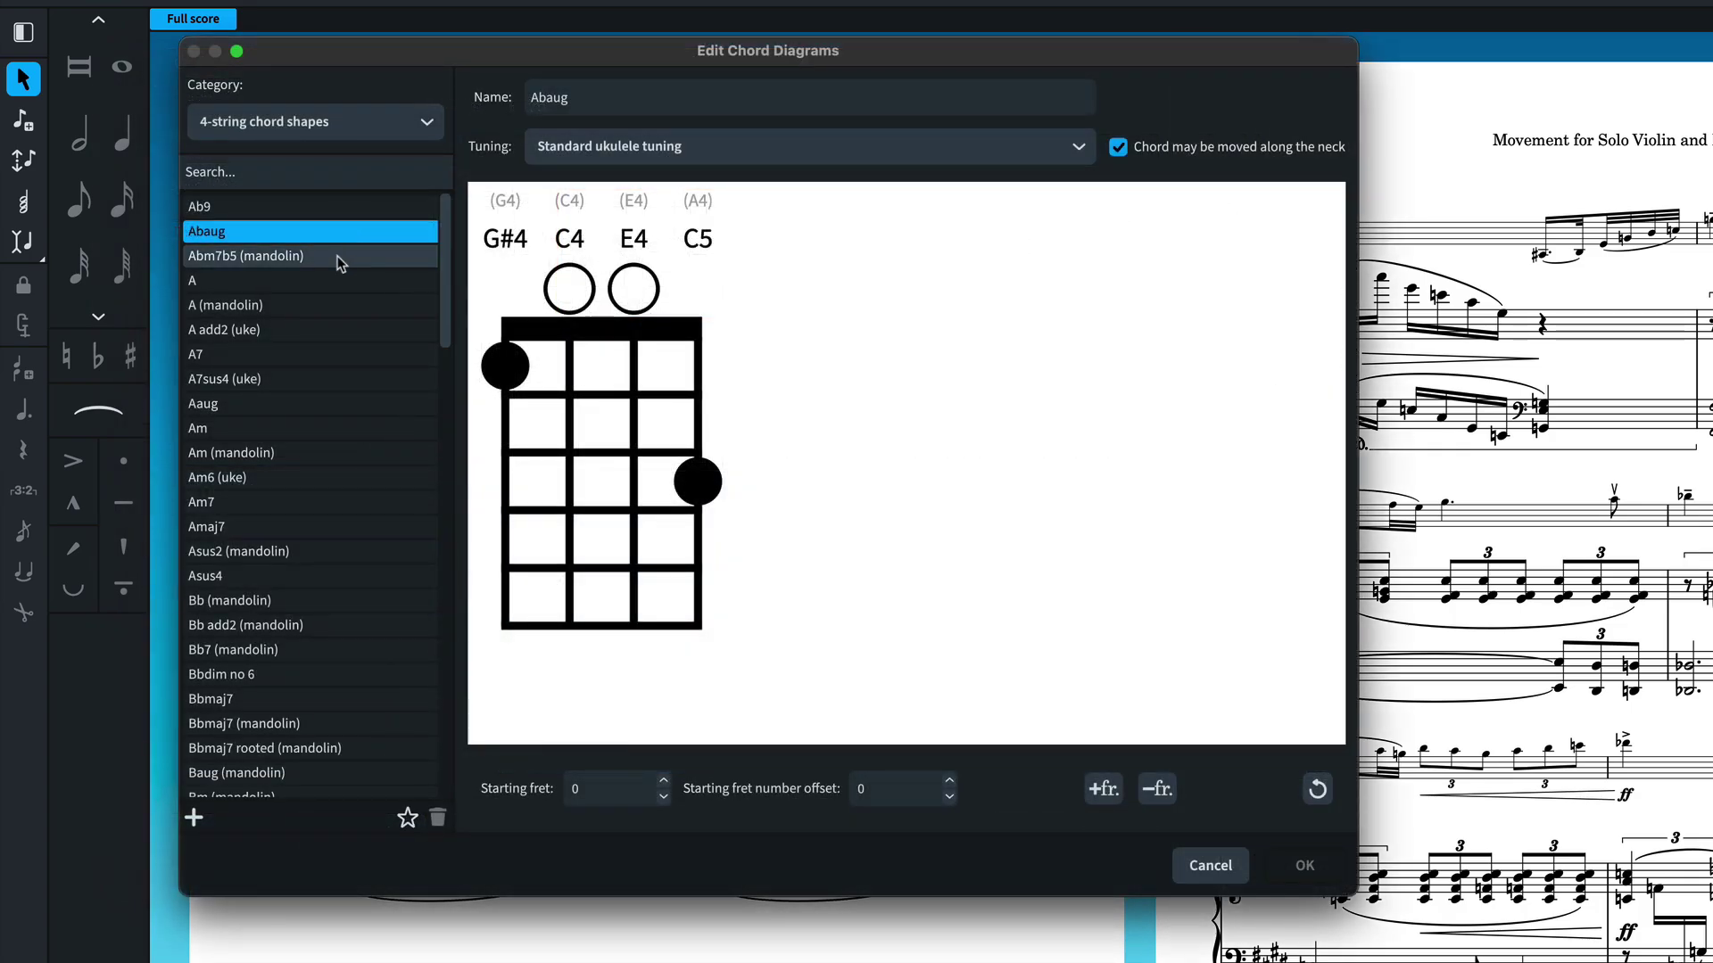
View the Abm7b5 mandolin diagram, then the Bbmaj7 ukulele chord diagram
click(340, 258)
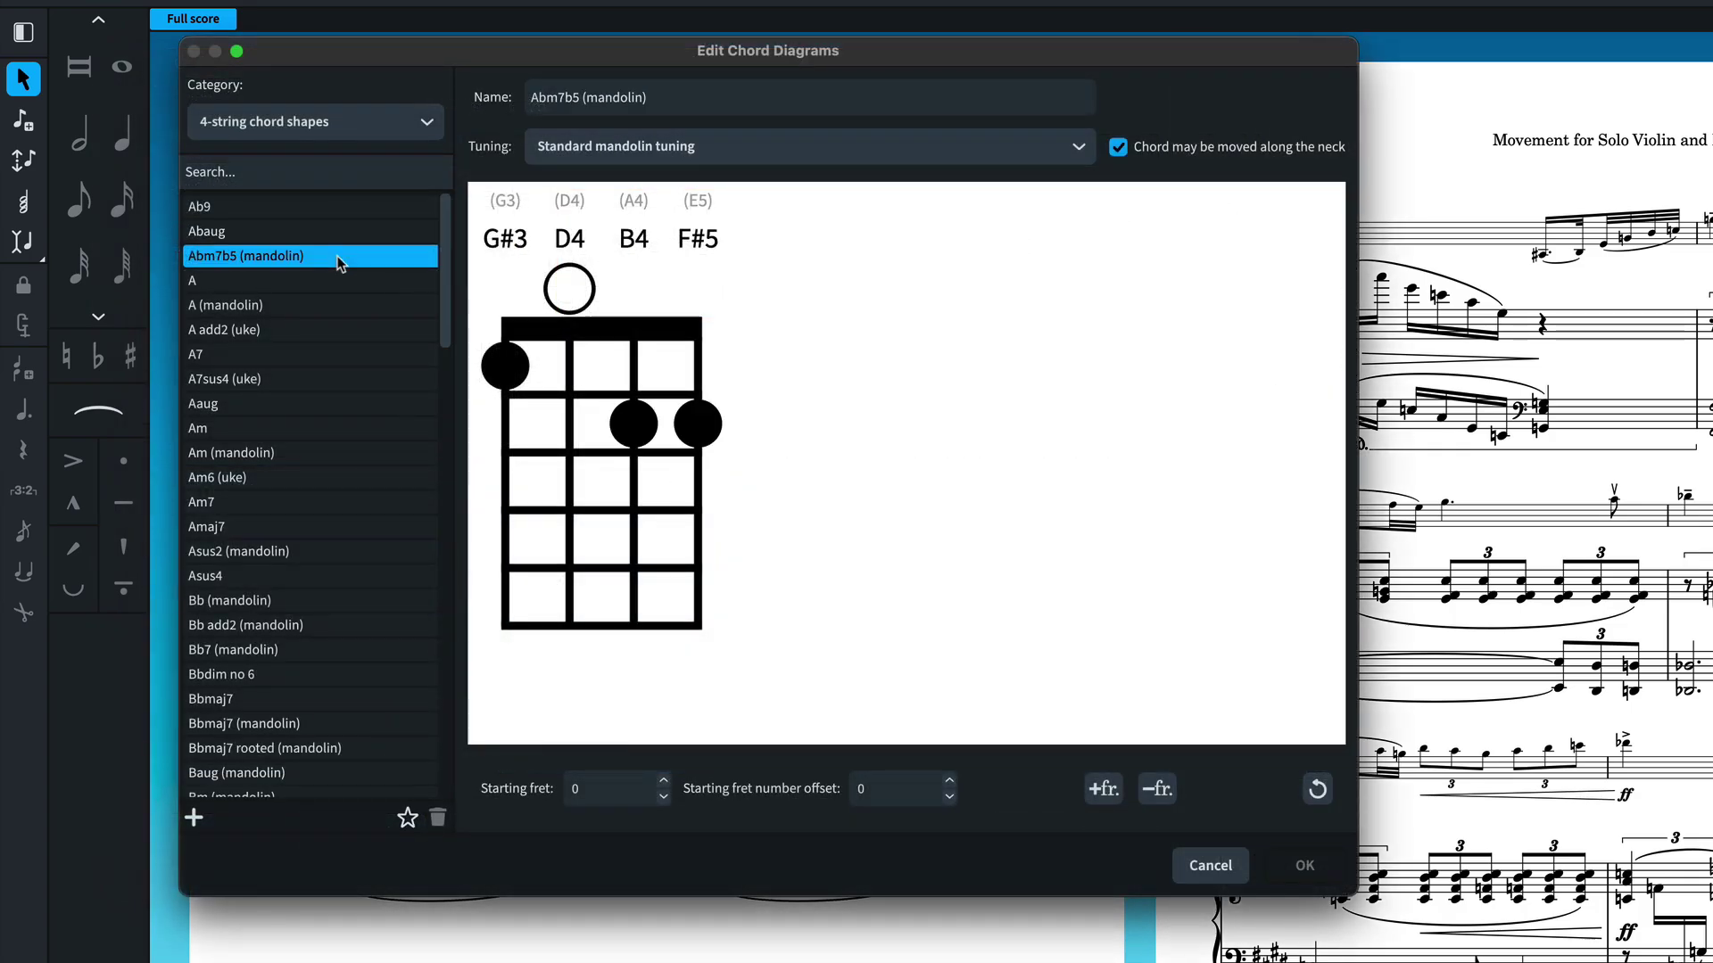
scroll(340, 262, down, 5)
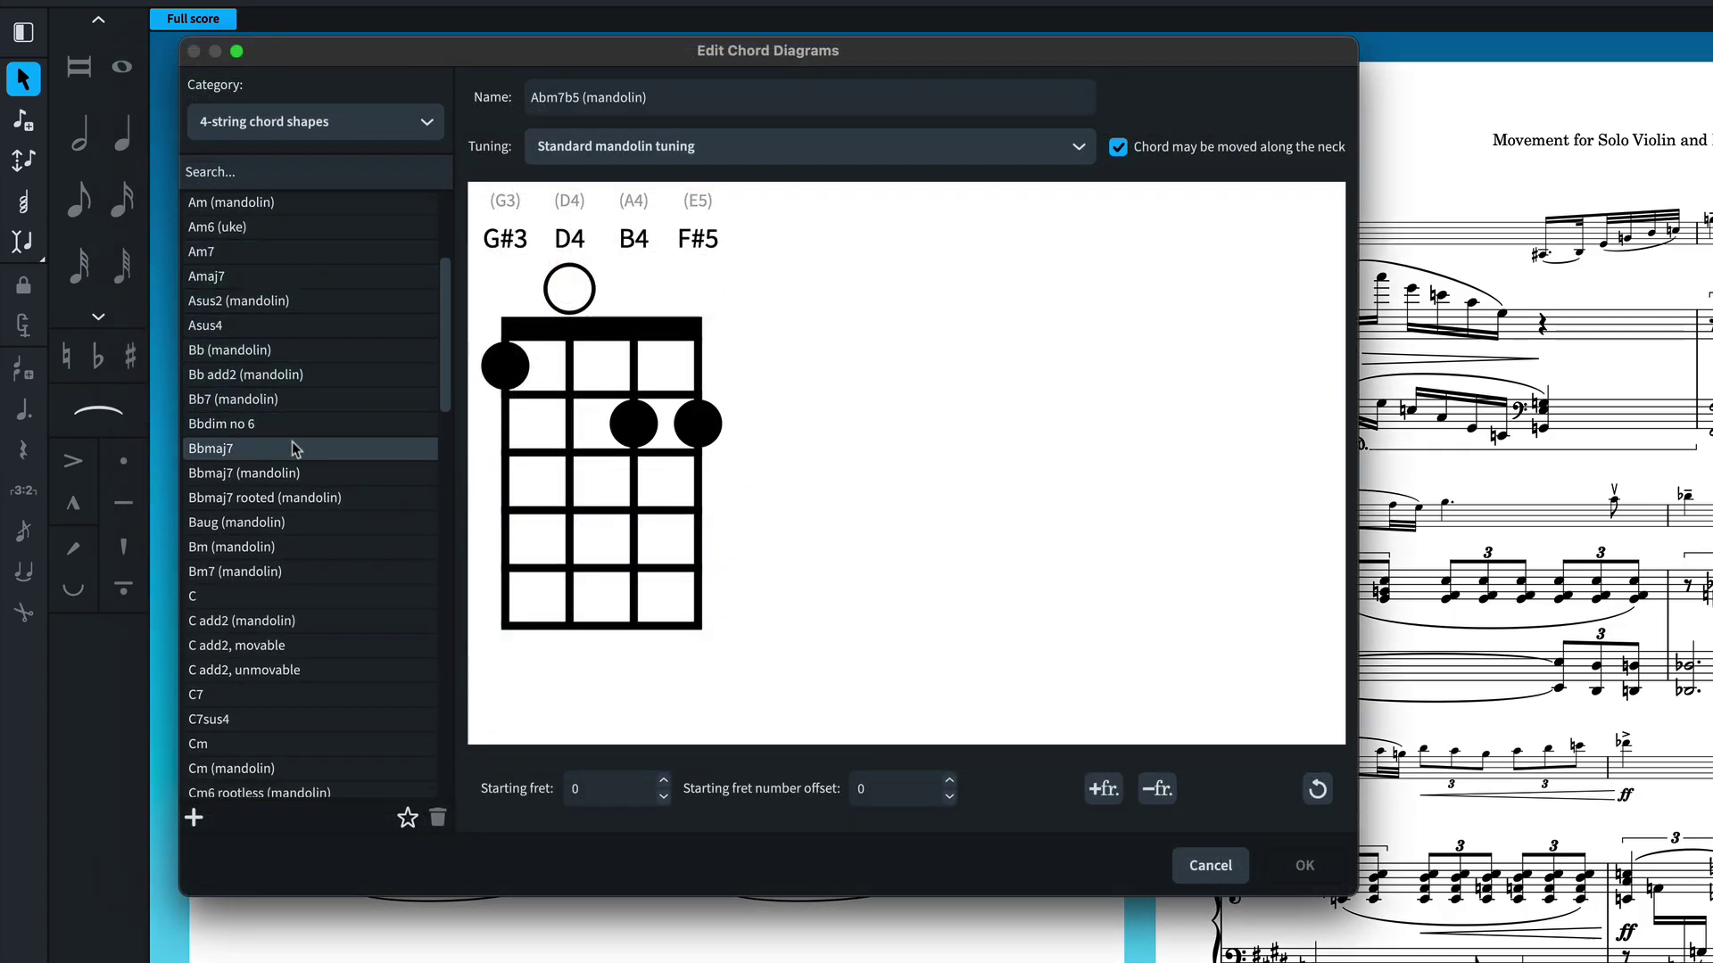
click(294, 449)
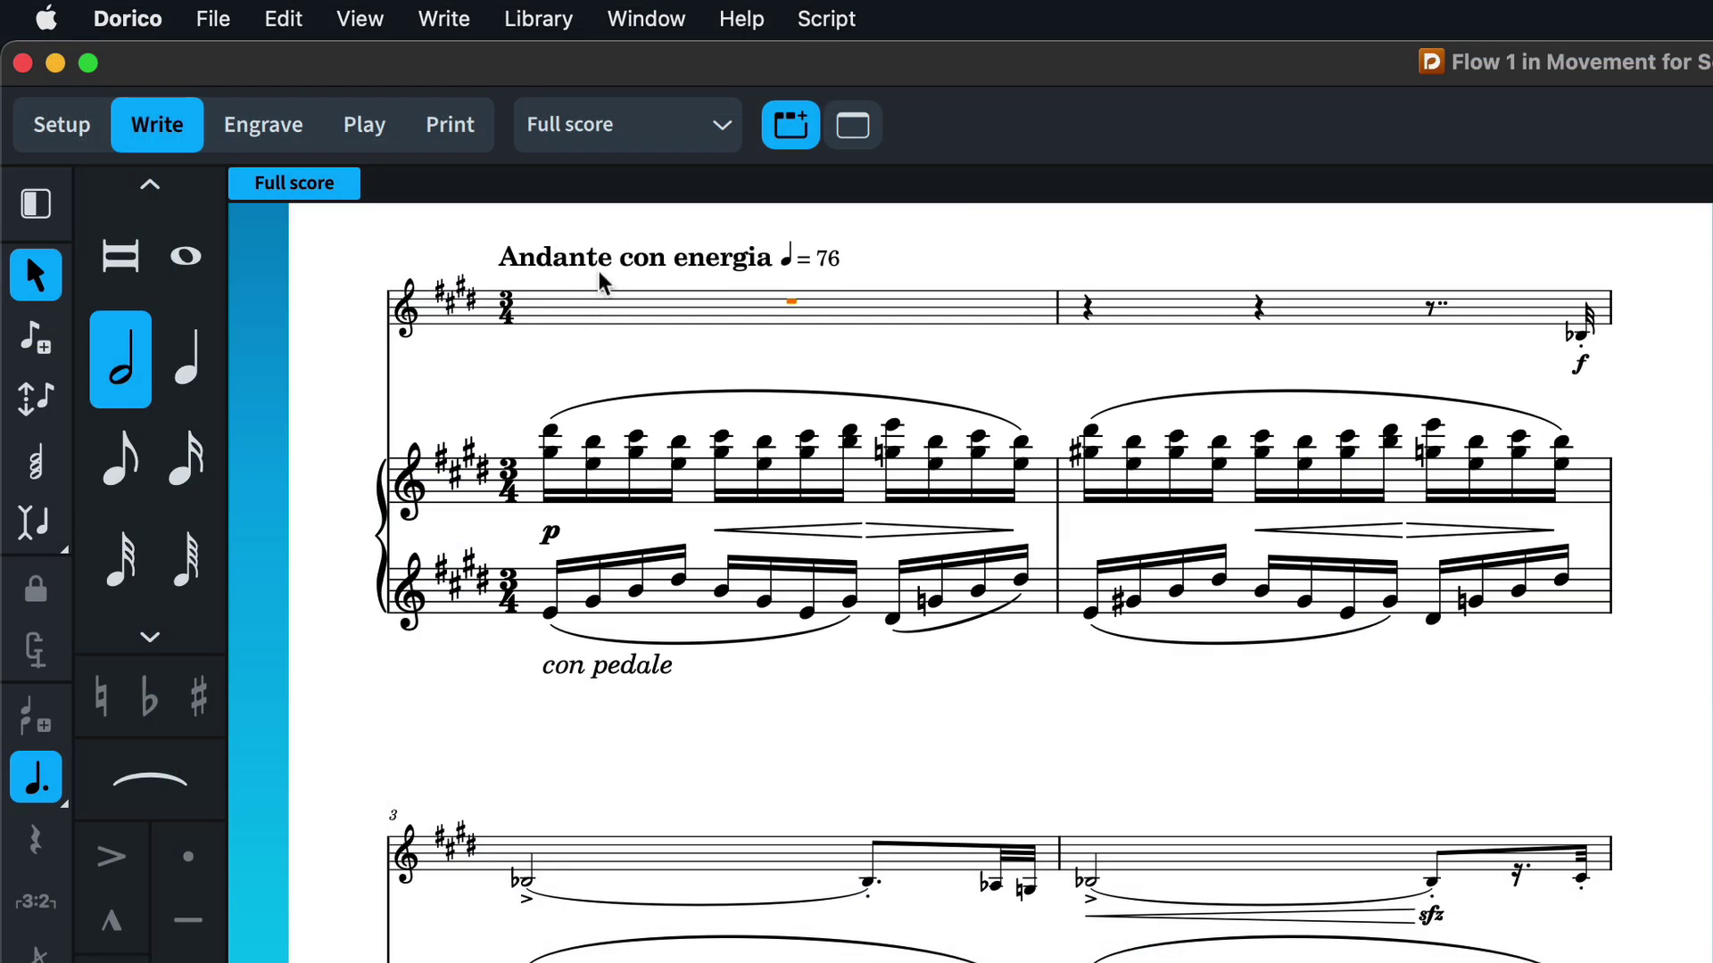
Dismiss the Library menu, then cycle through Engrave, Play, Setup and Write modes
click(570, 26)
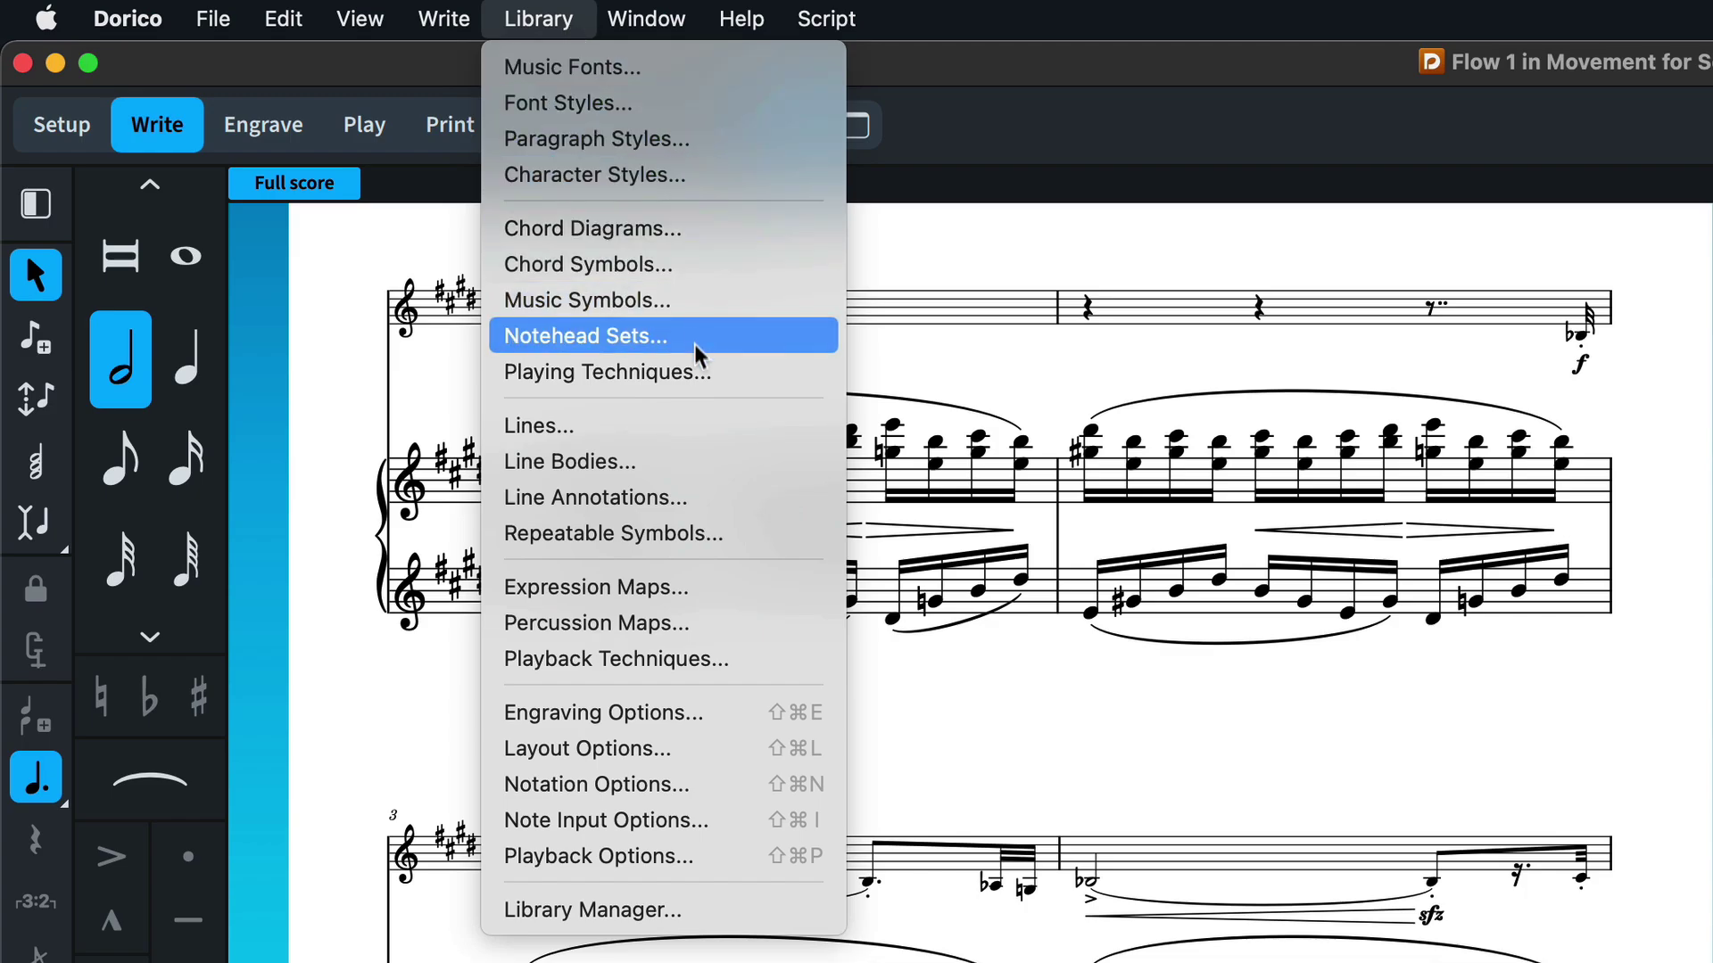
click(286, 139)
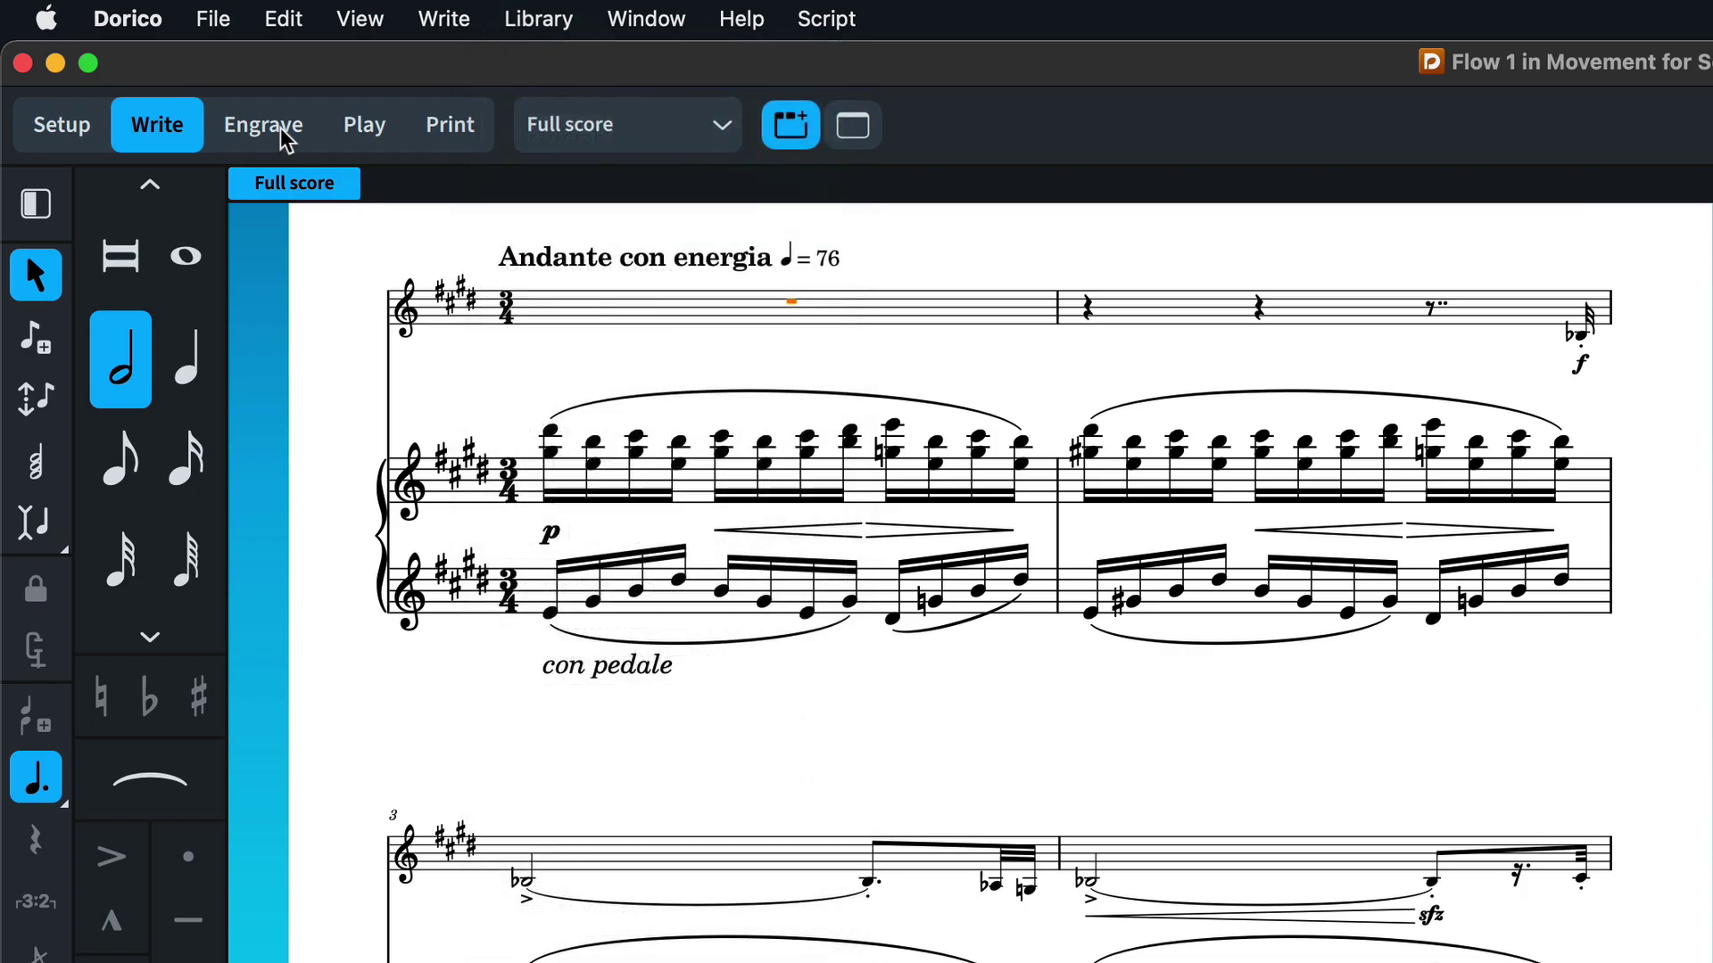
click(286, 138)
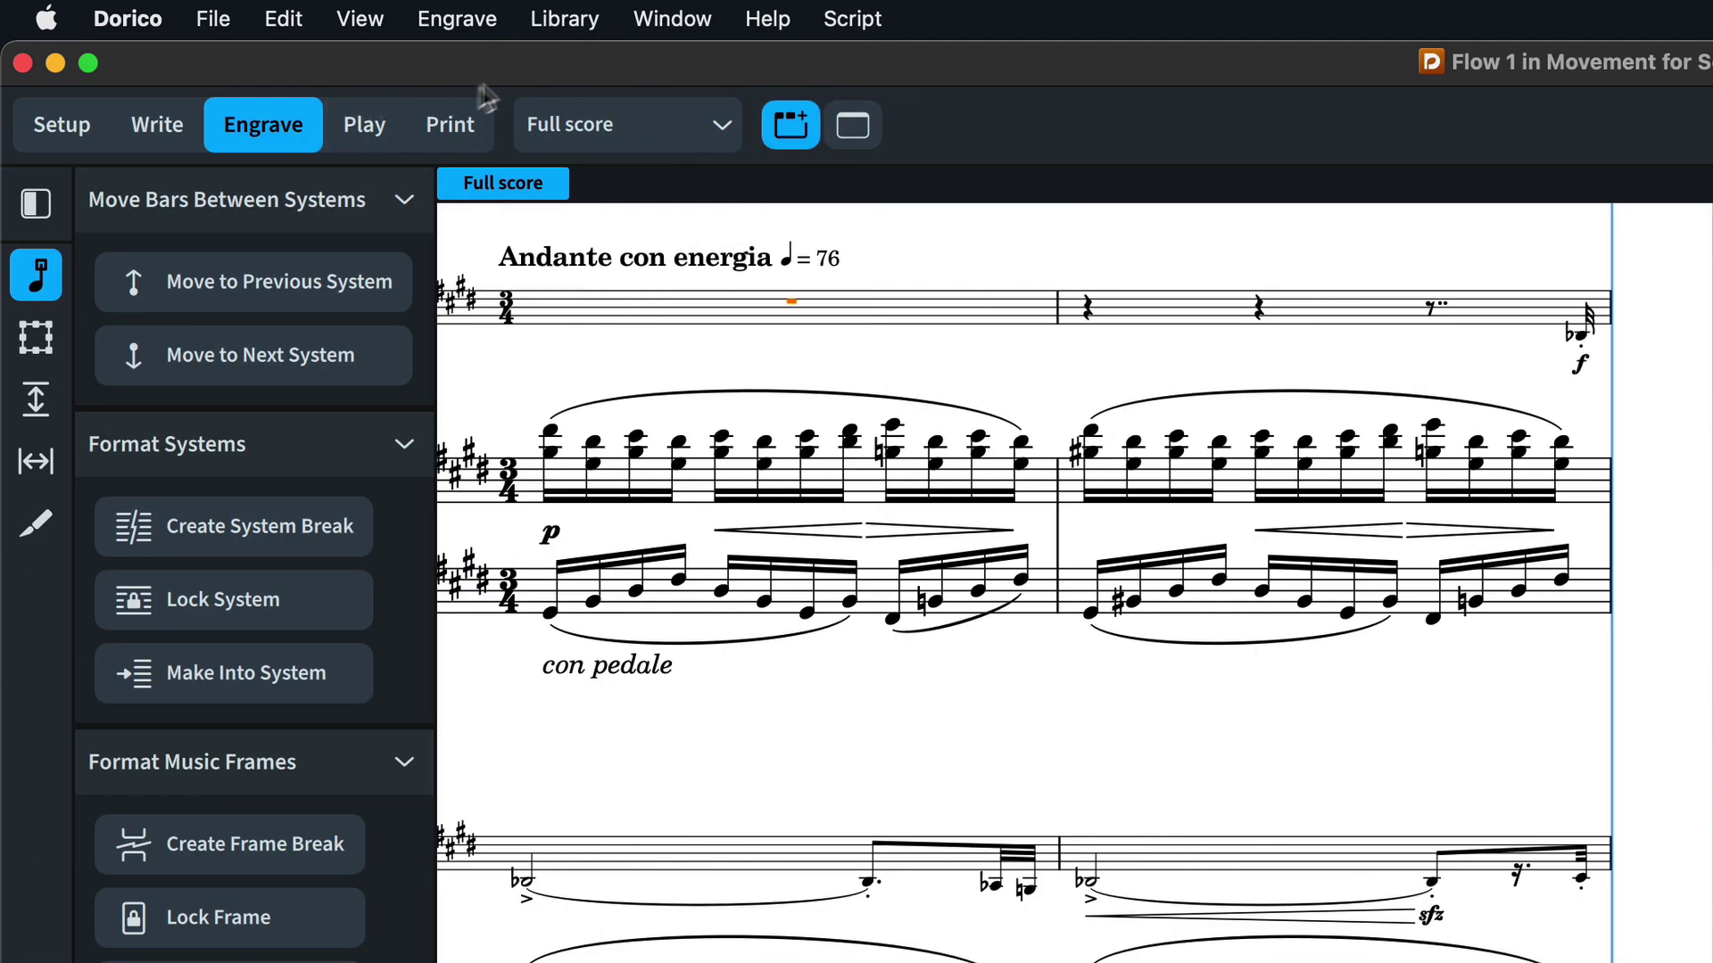
click(398, 141)
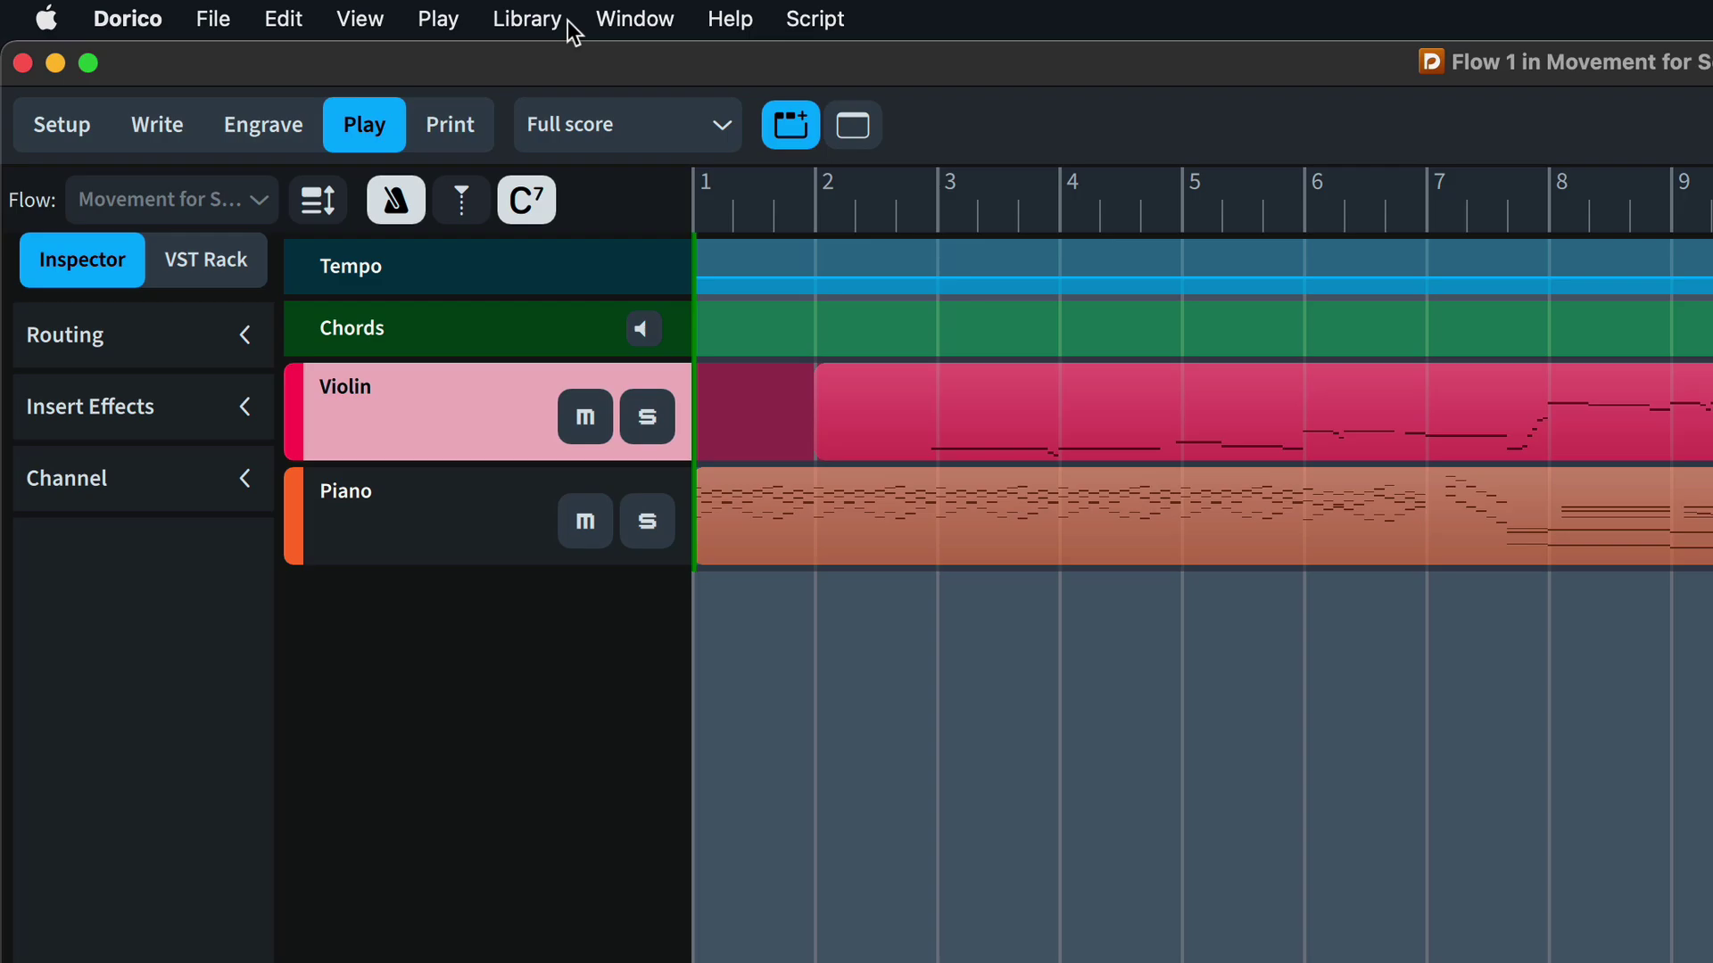
click(90, 136)
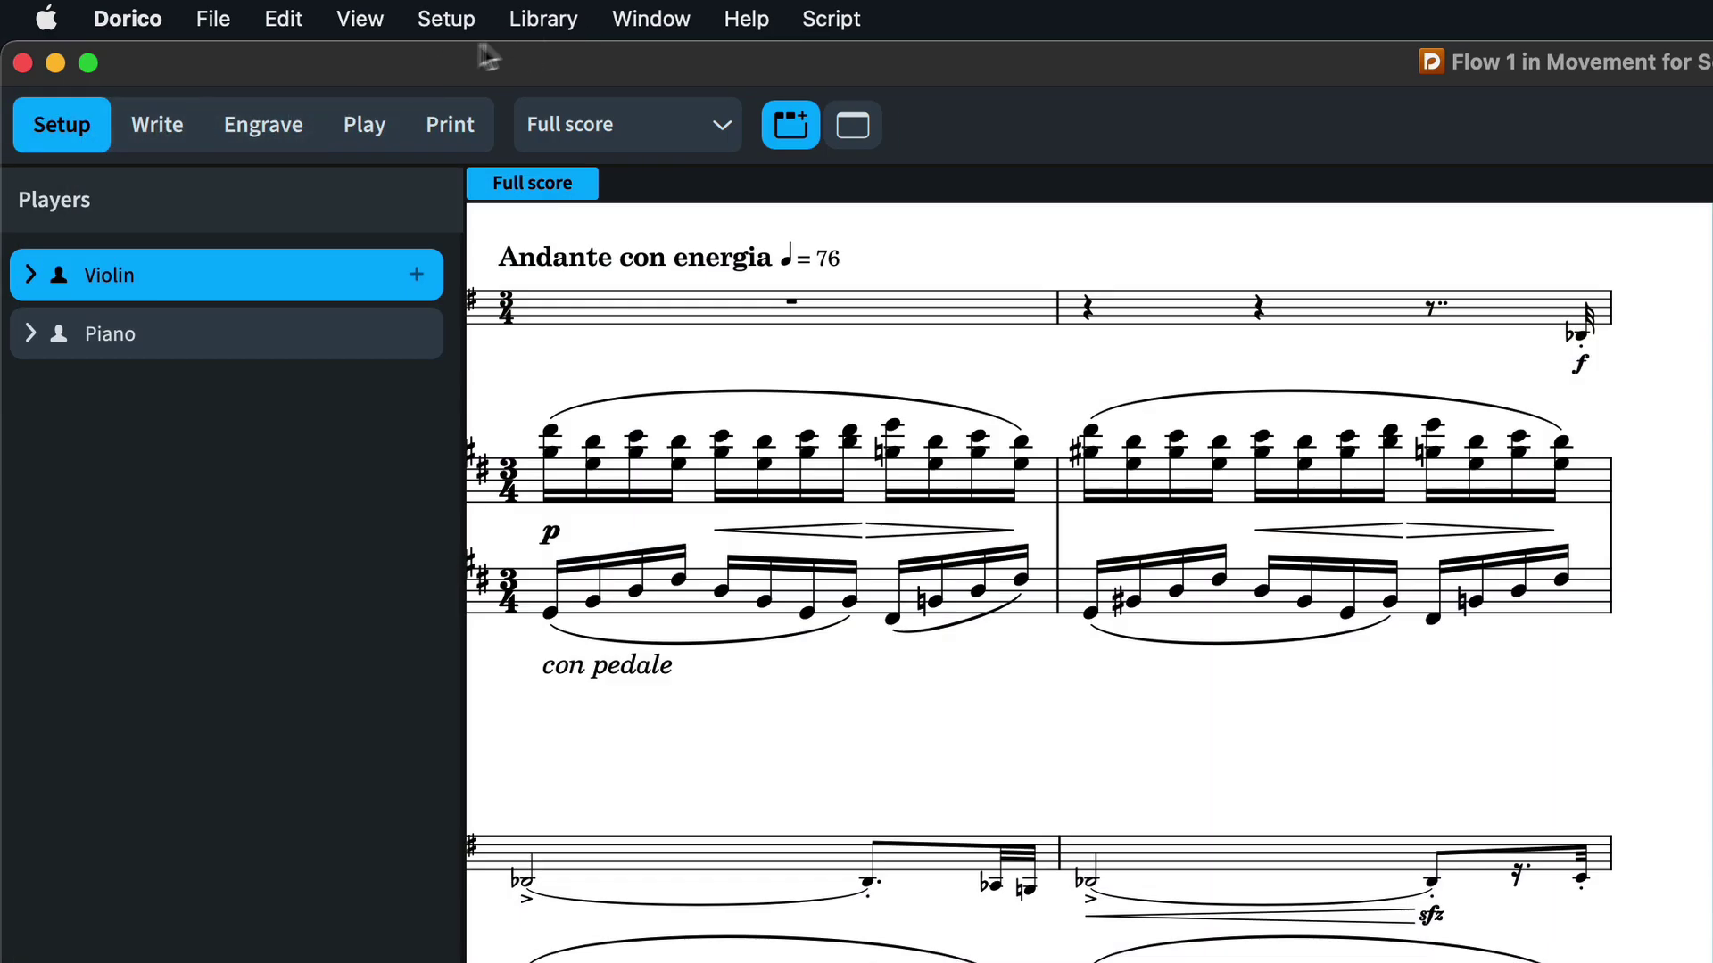
click(166, 142)
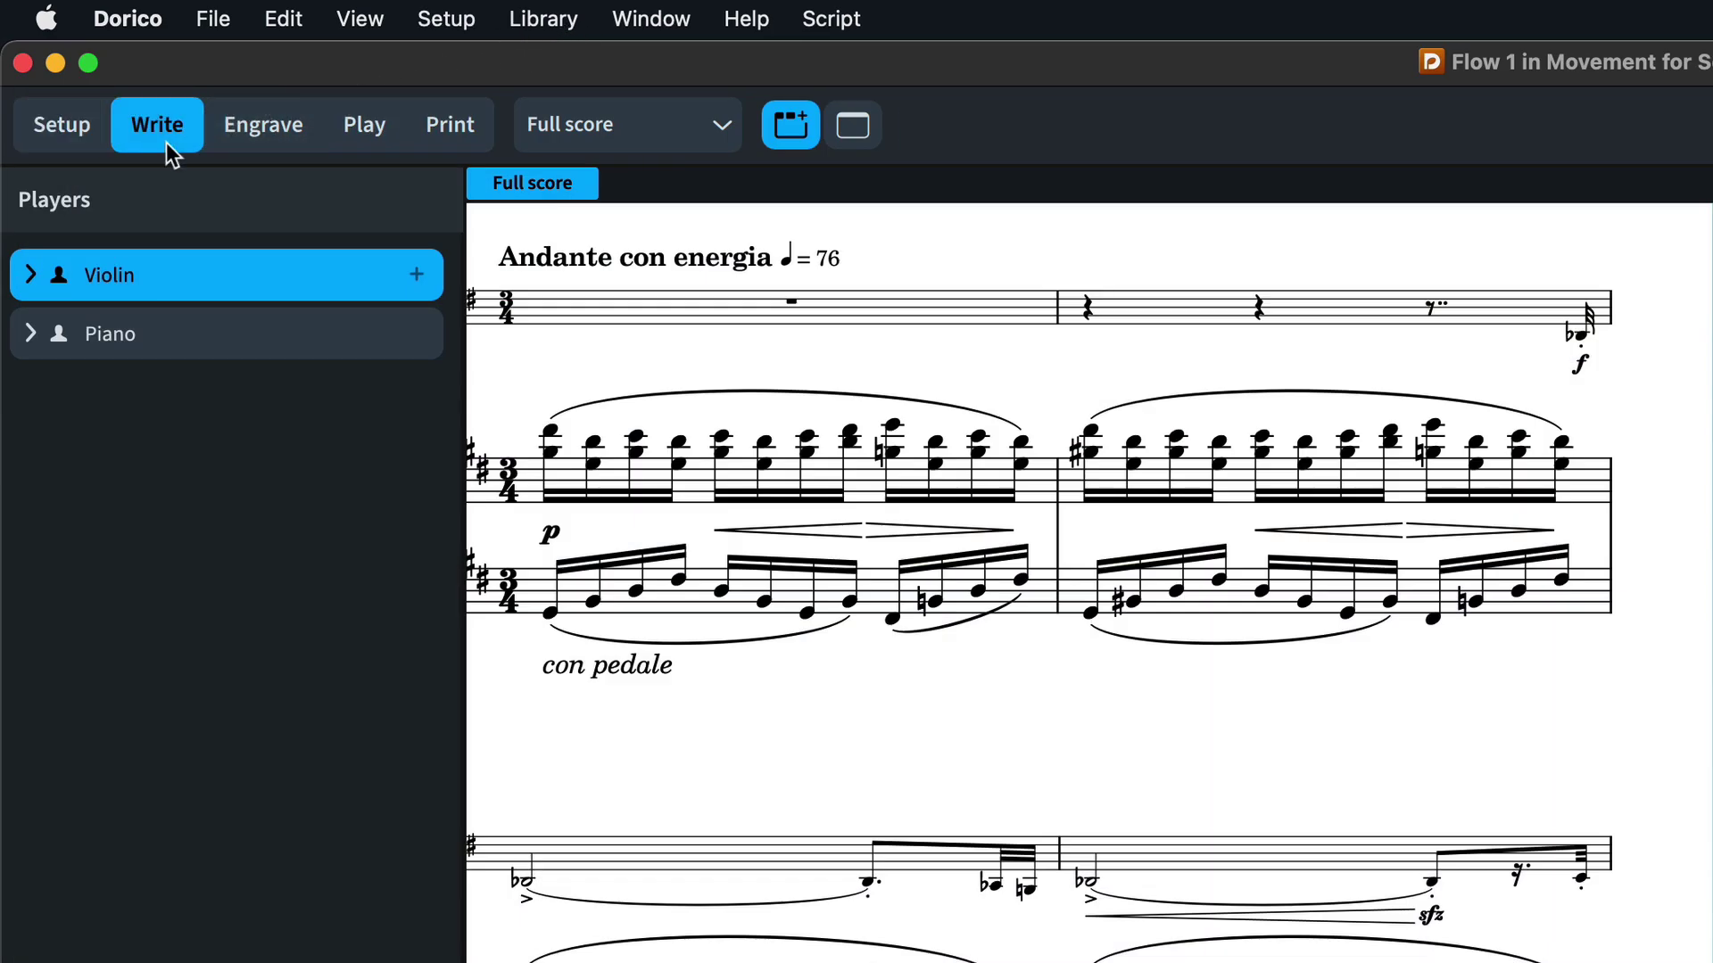
Open Library > Library Manager, then expand and collapse the Accidentals - Stacking comparison
click(548, 27)
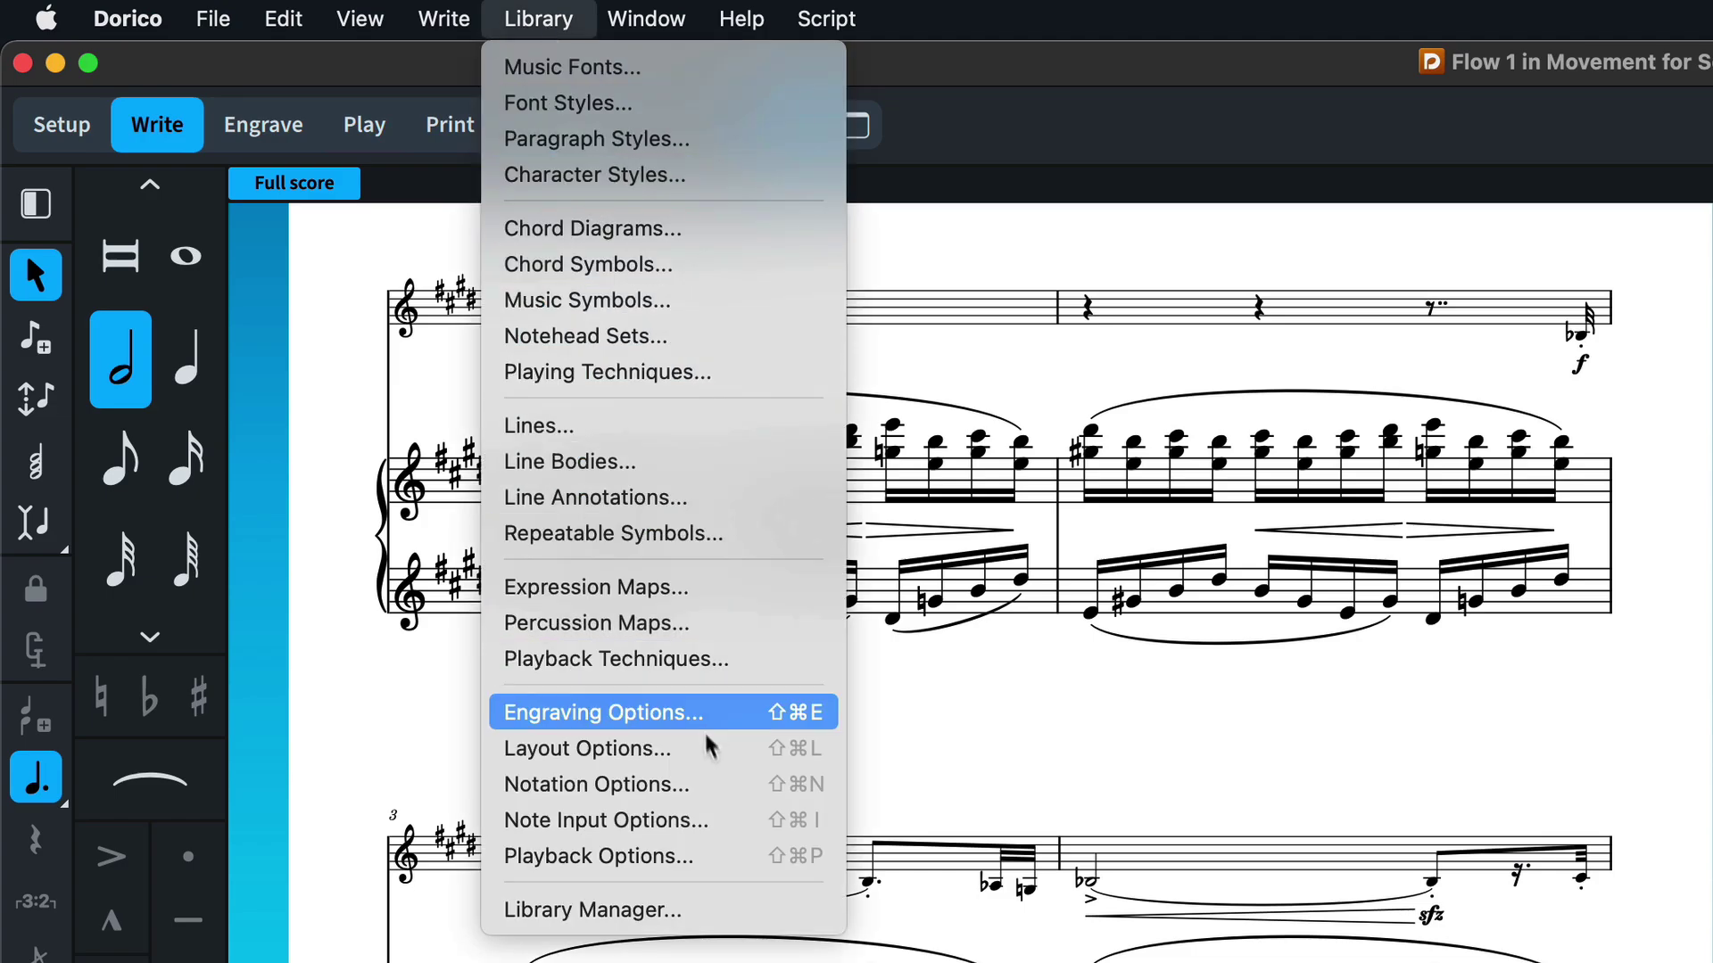
click(737, 910)
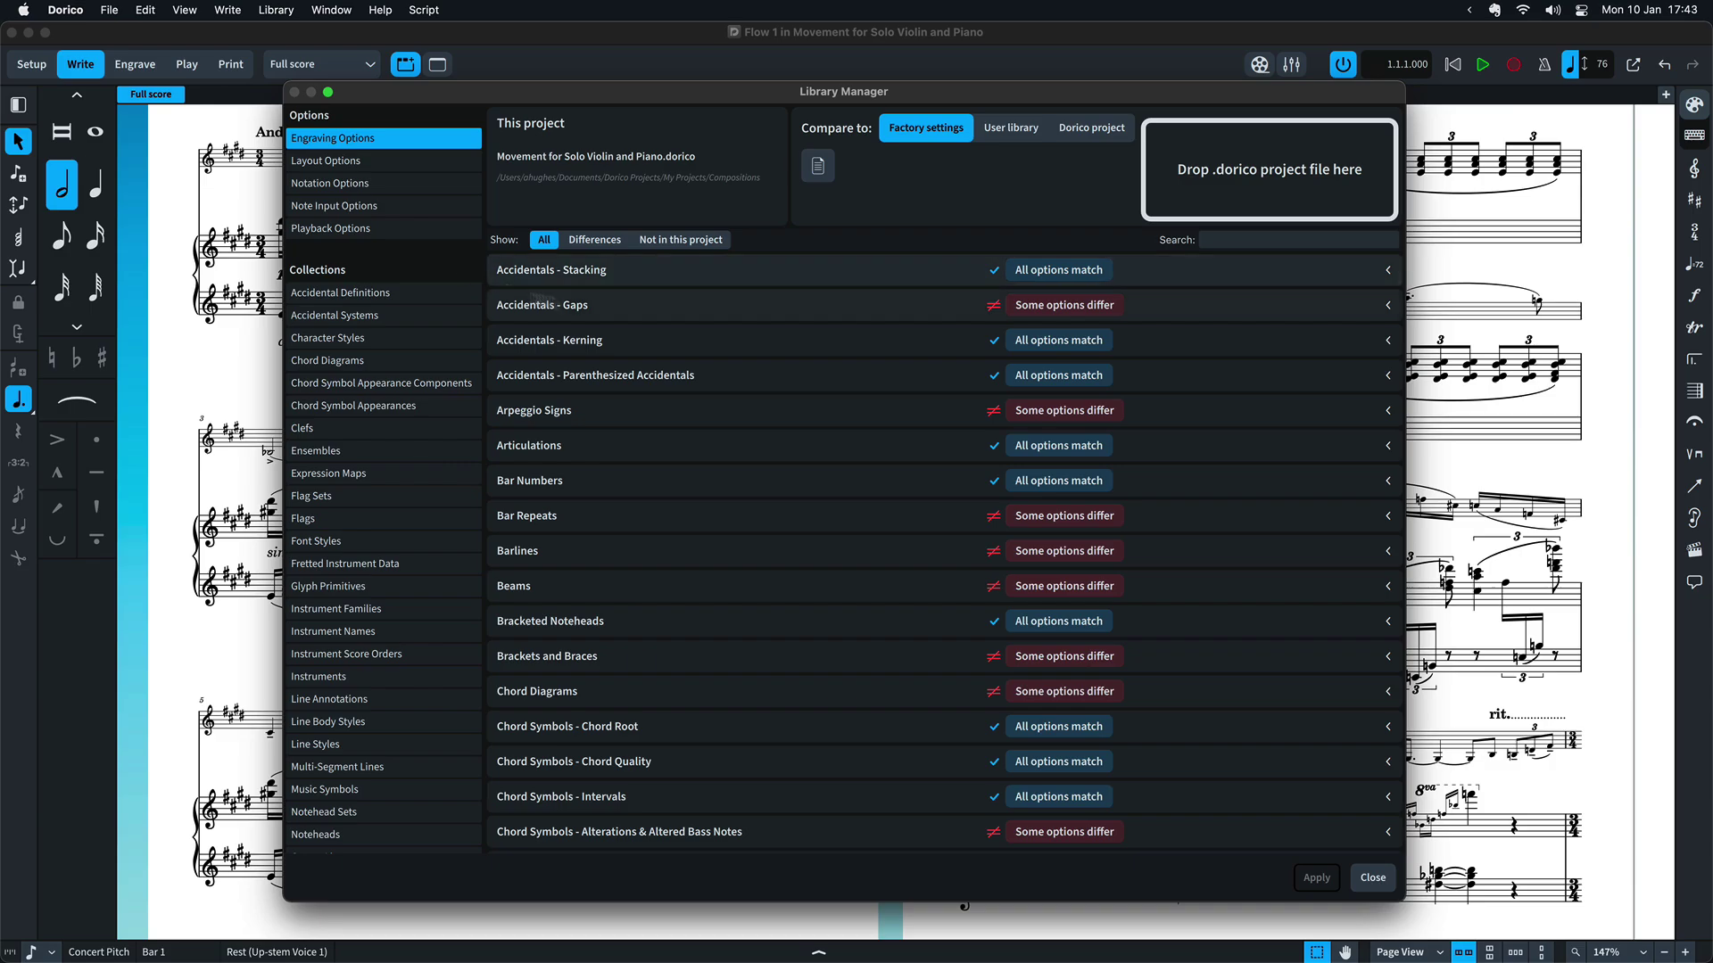
click(886, 279)
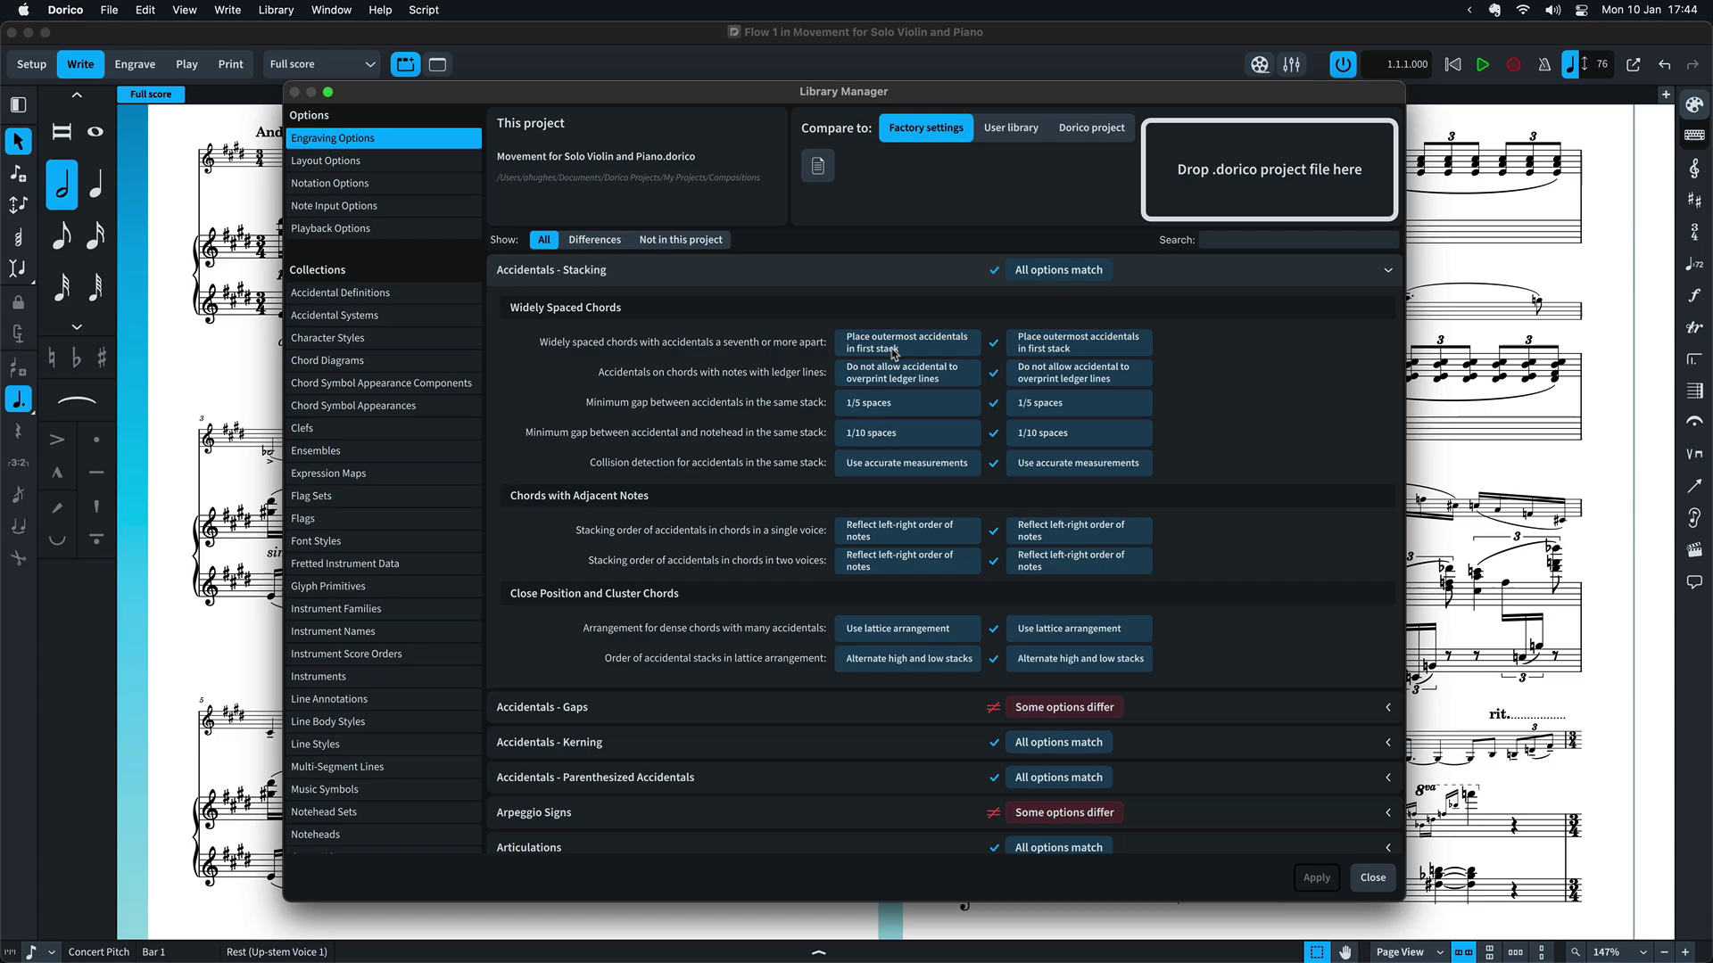
click(893, 285)
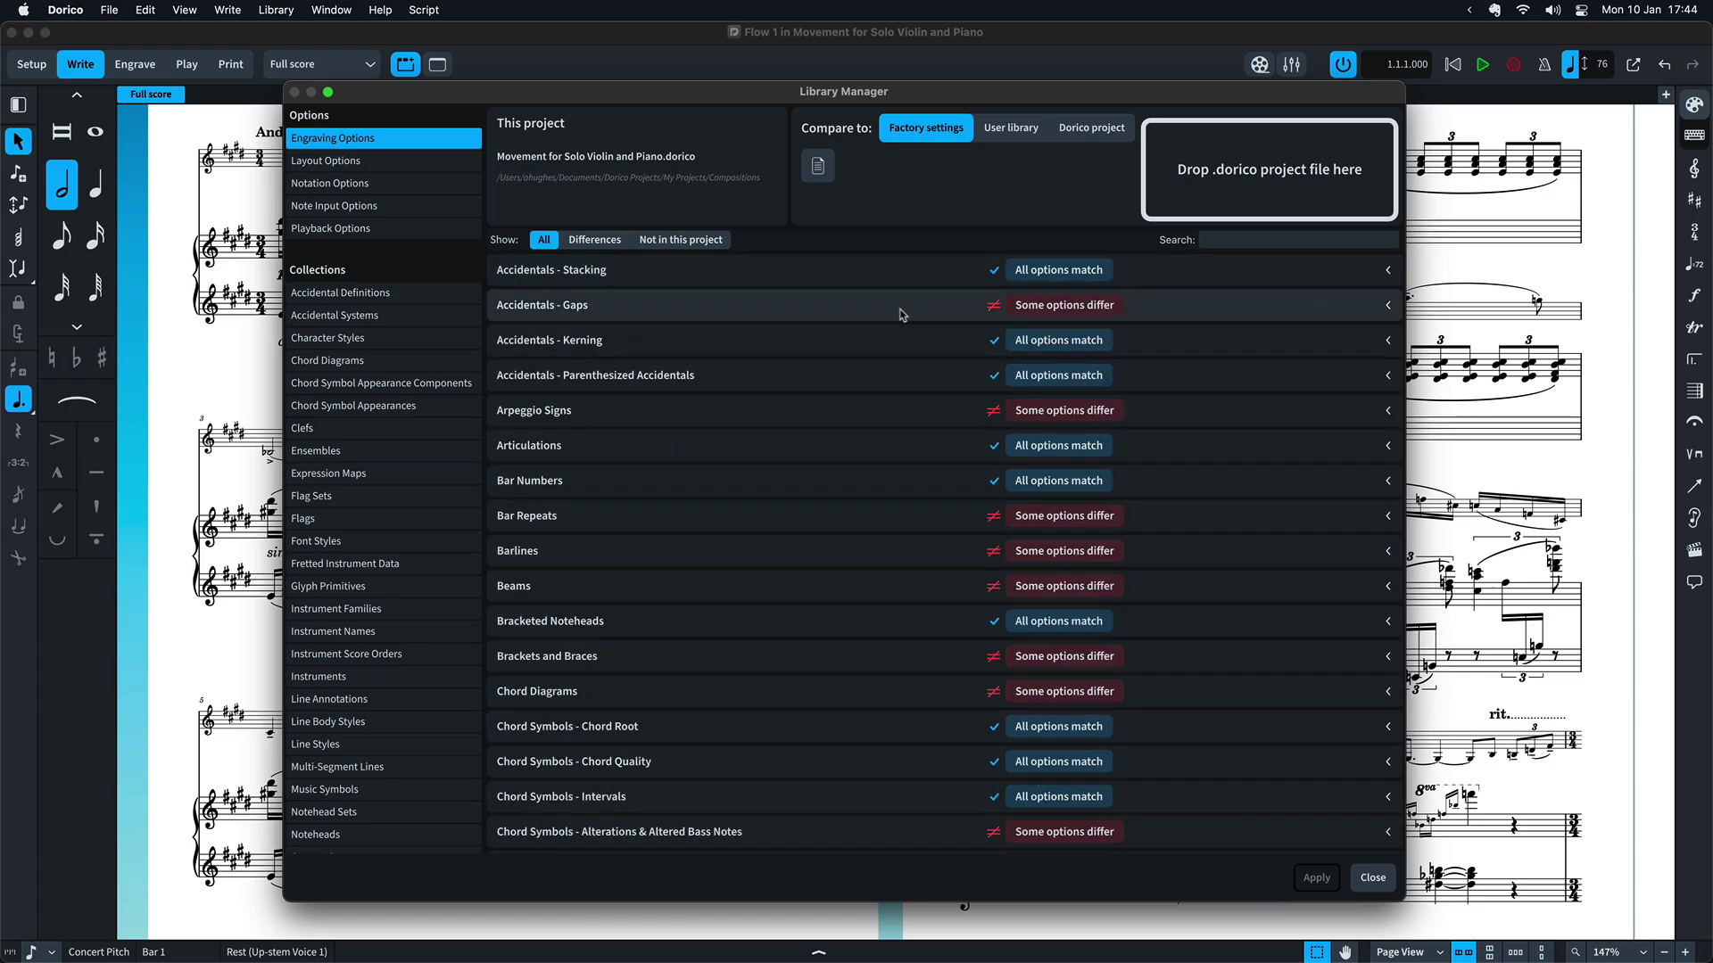
Expand Accidentals - Gaps, compare against the User library, and prime the differing 1/8 and 3/25 gaps
click(901, 312)
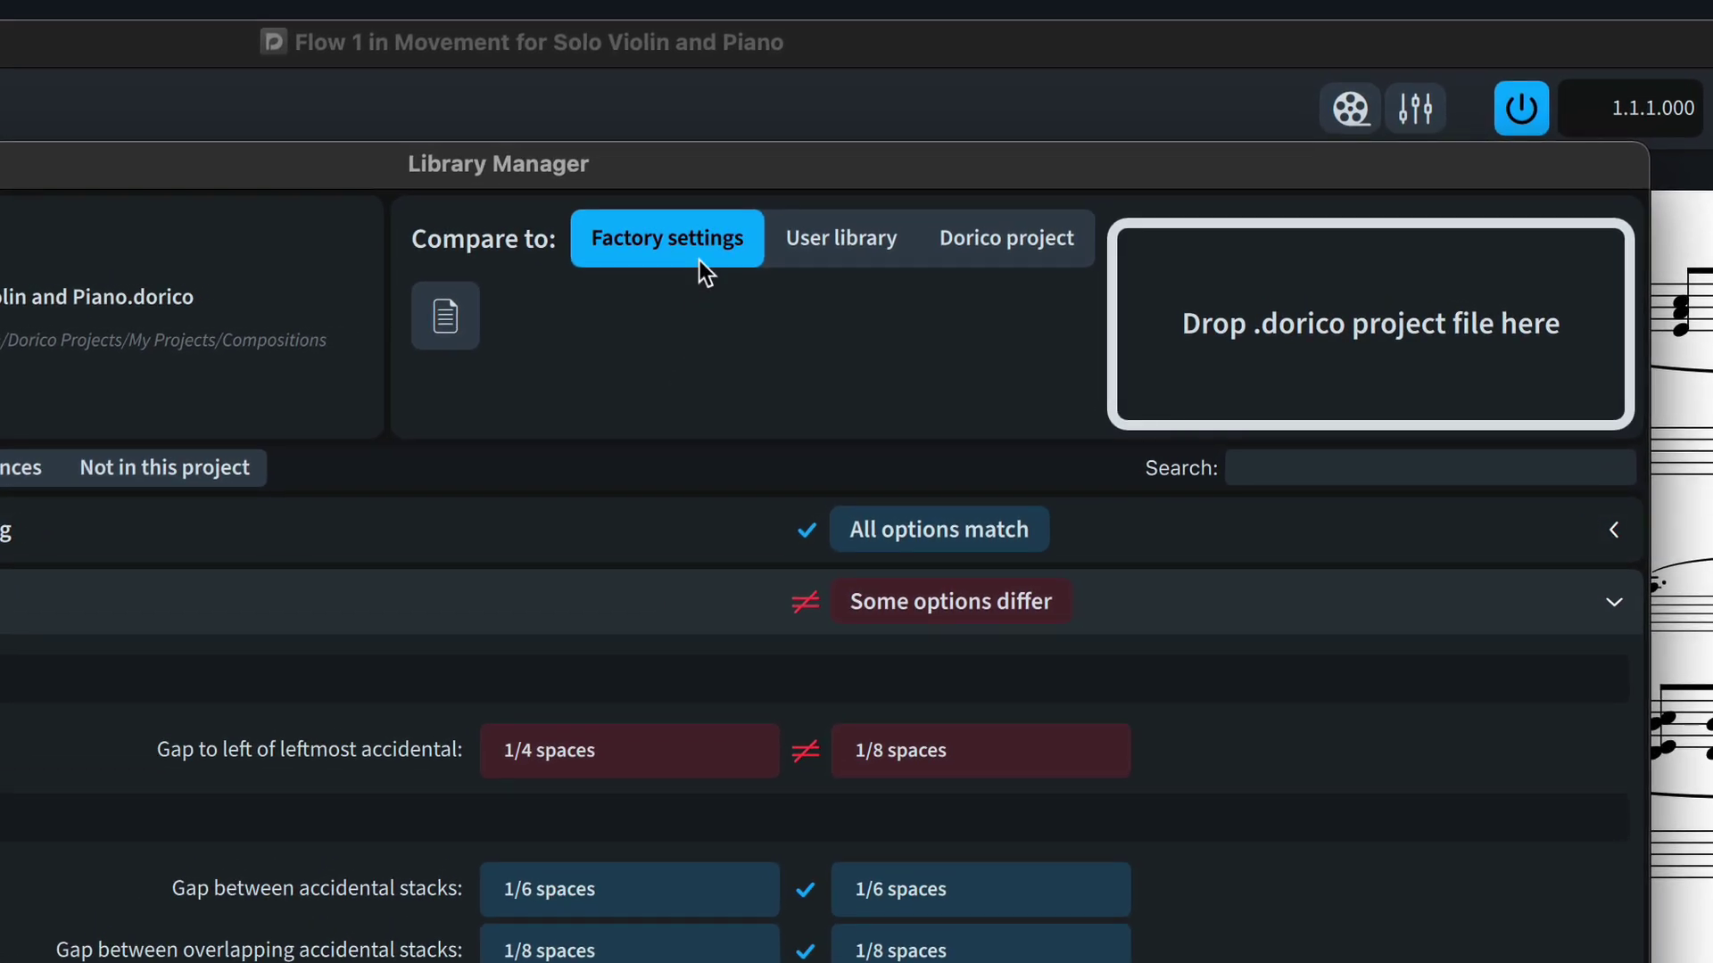
click(819, 246)
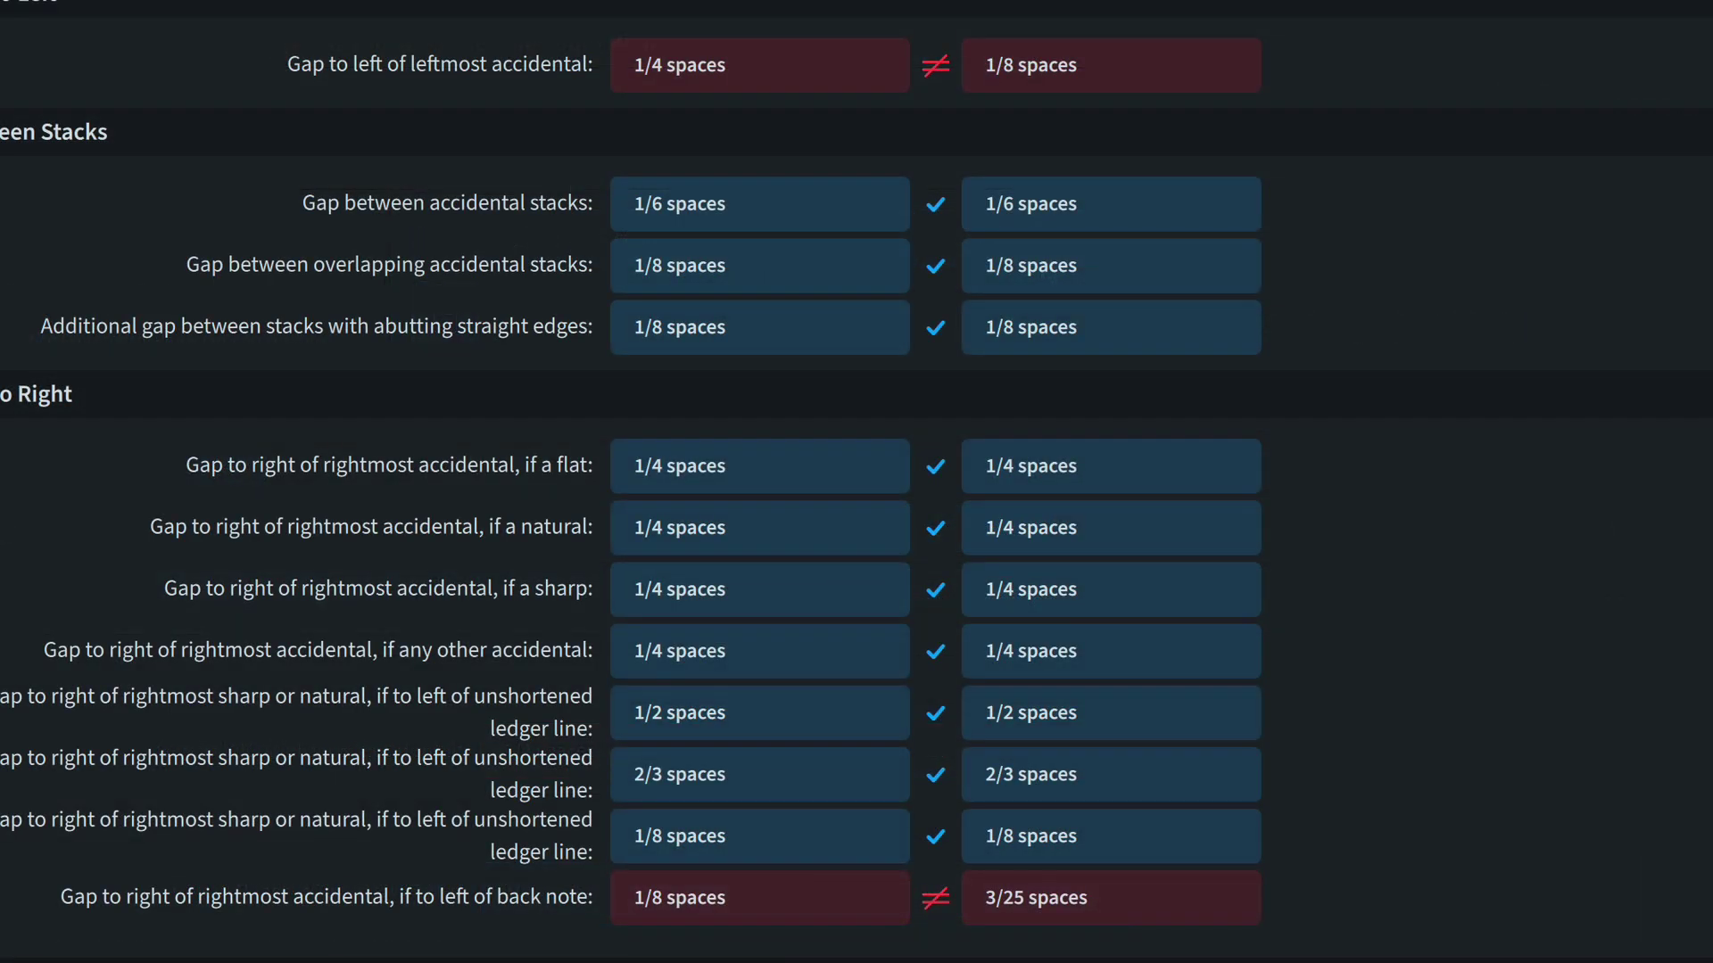
click(937, 68)
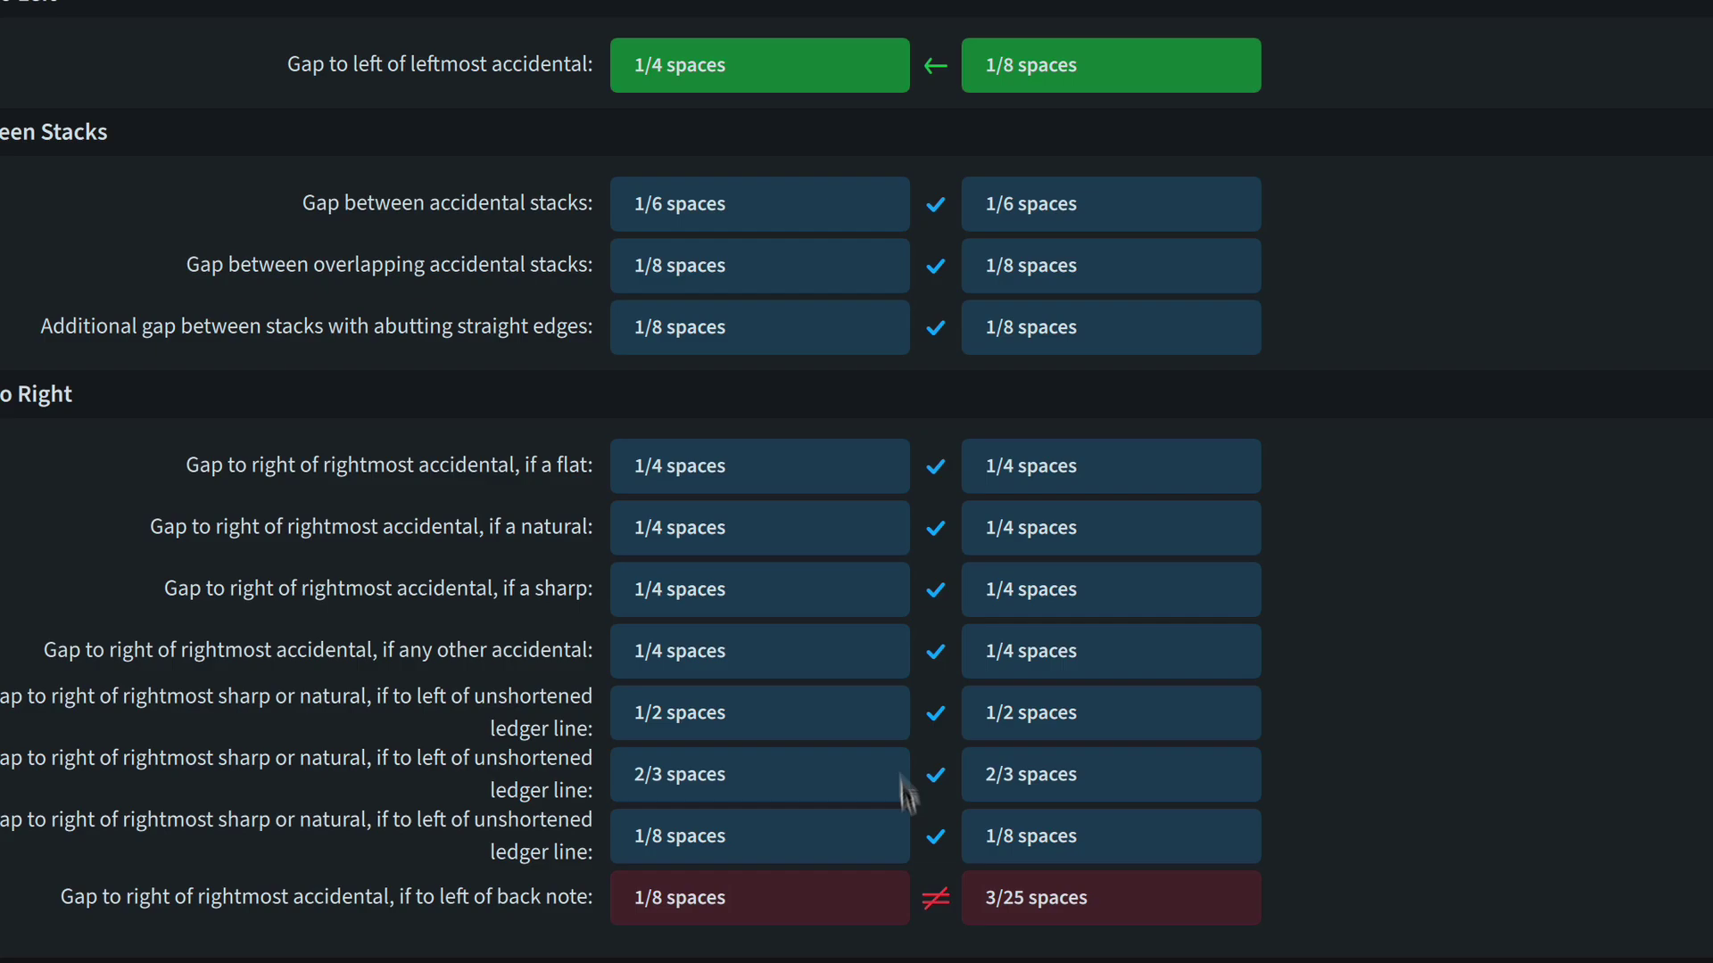
click(930, 912)
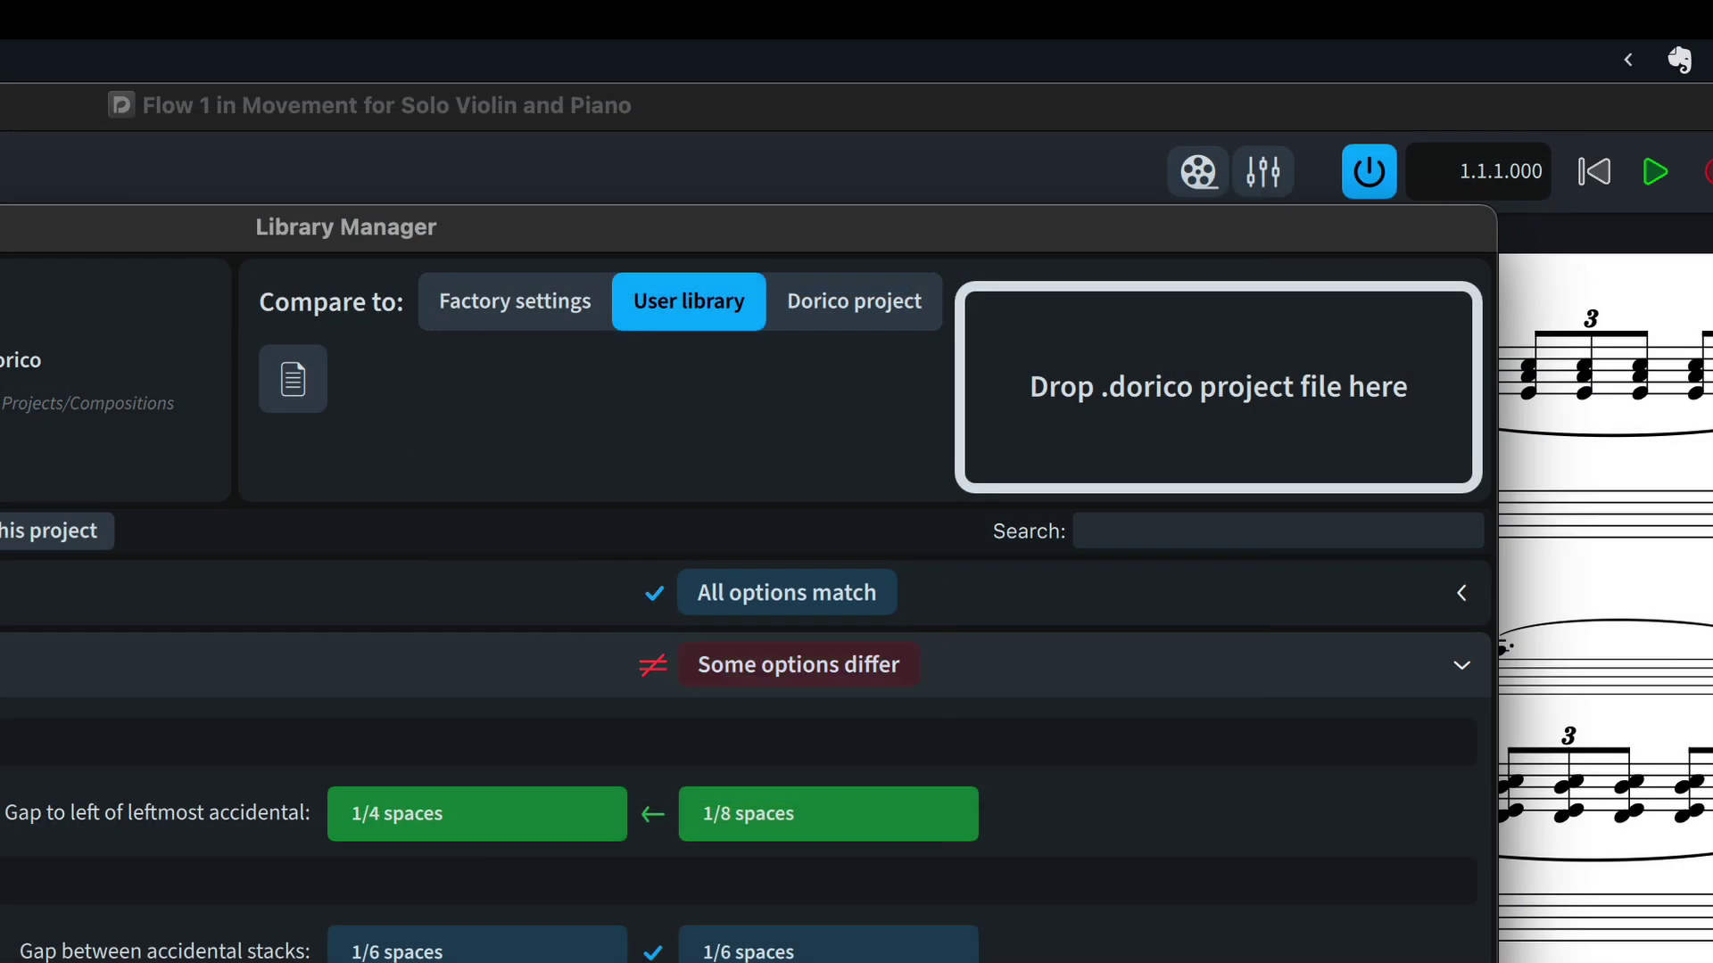
Unprime the gap change and load DORICOverture.dorico as the comparison project
click(653, 813)
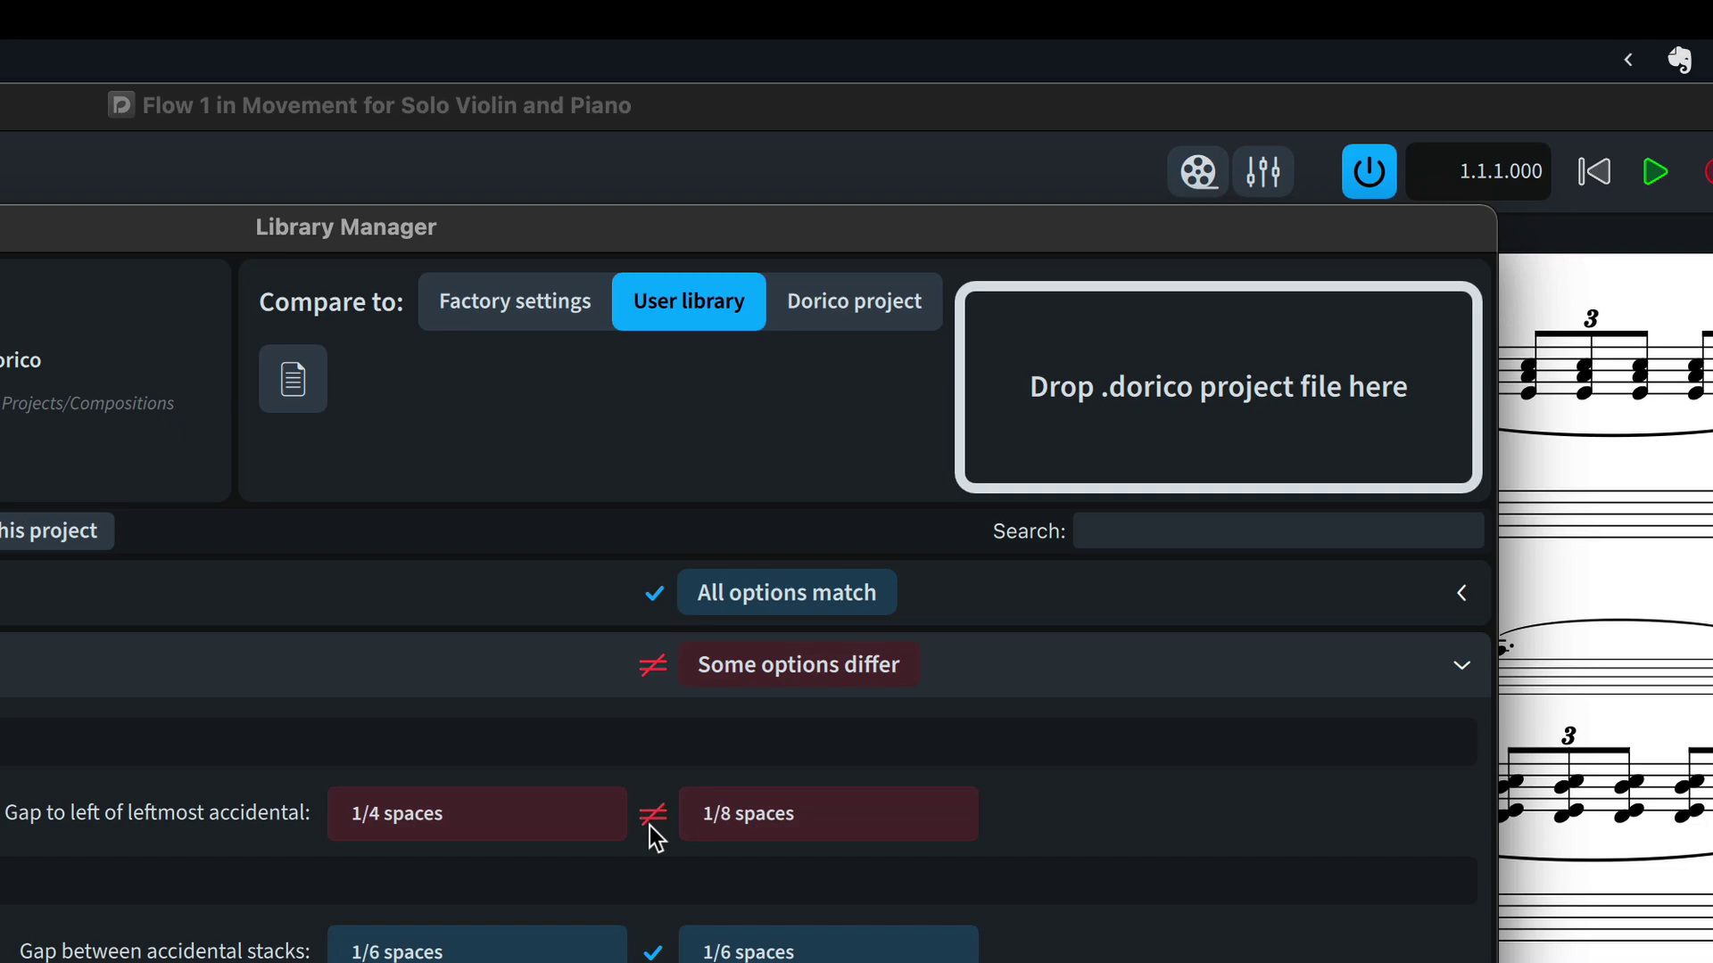
click(506, 322)
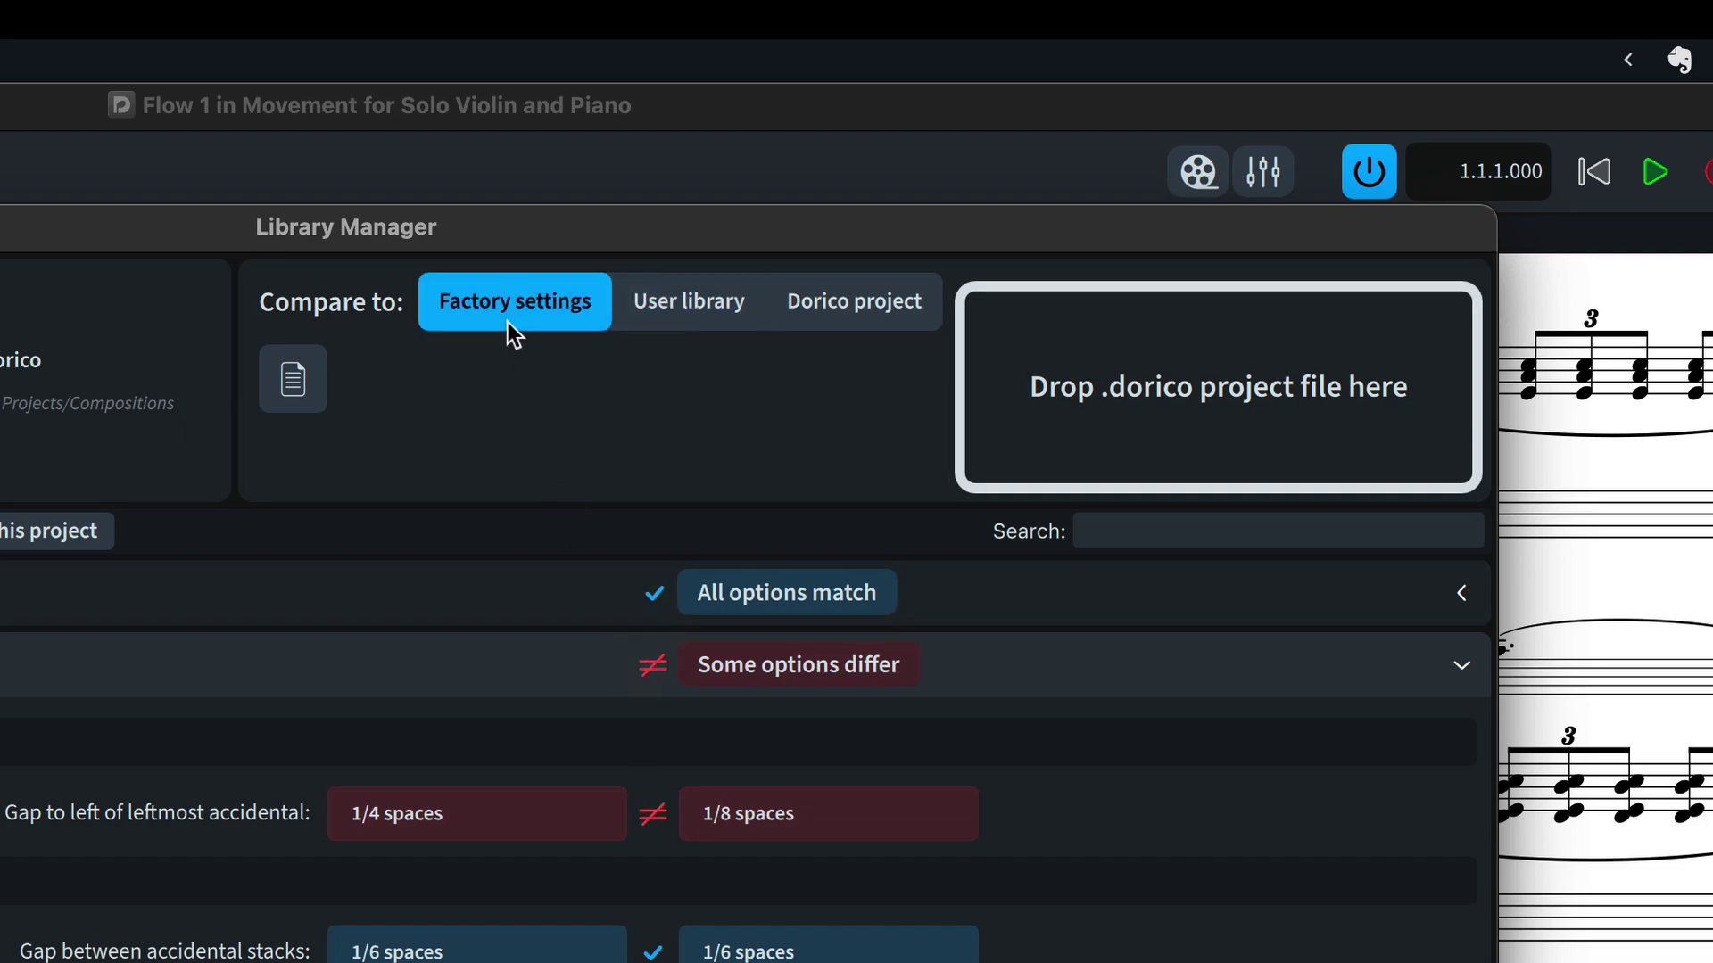
click(689, 324)
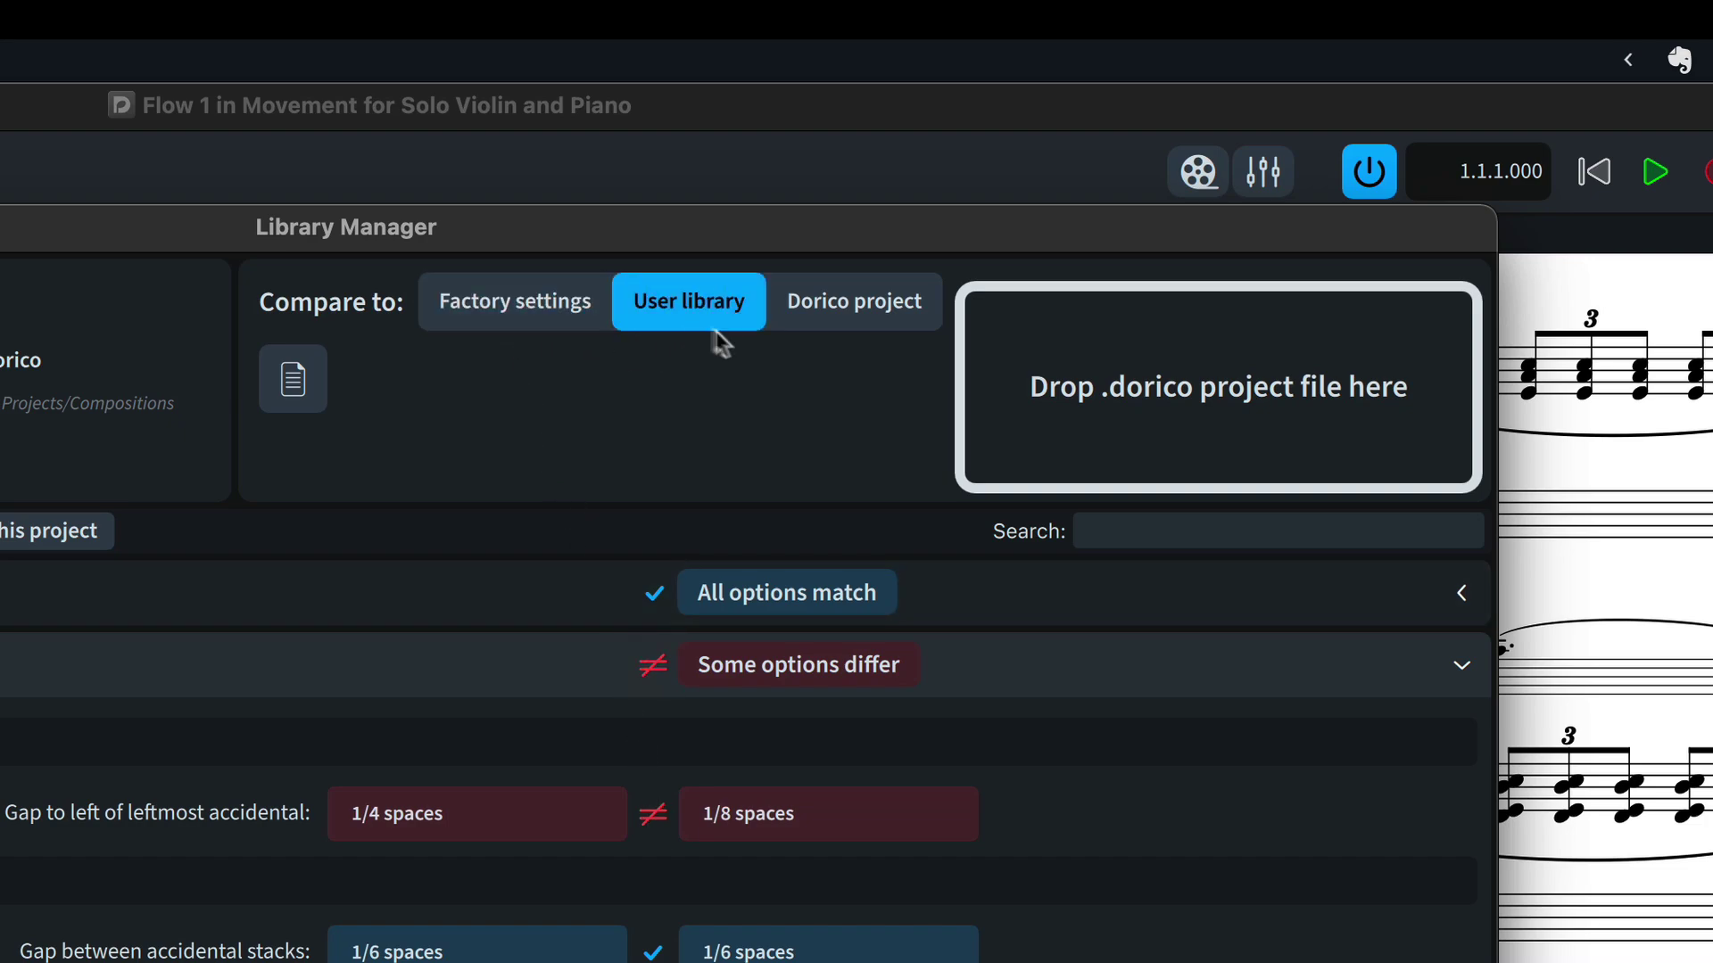
click(845, 326)
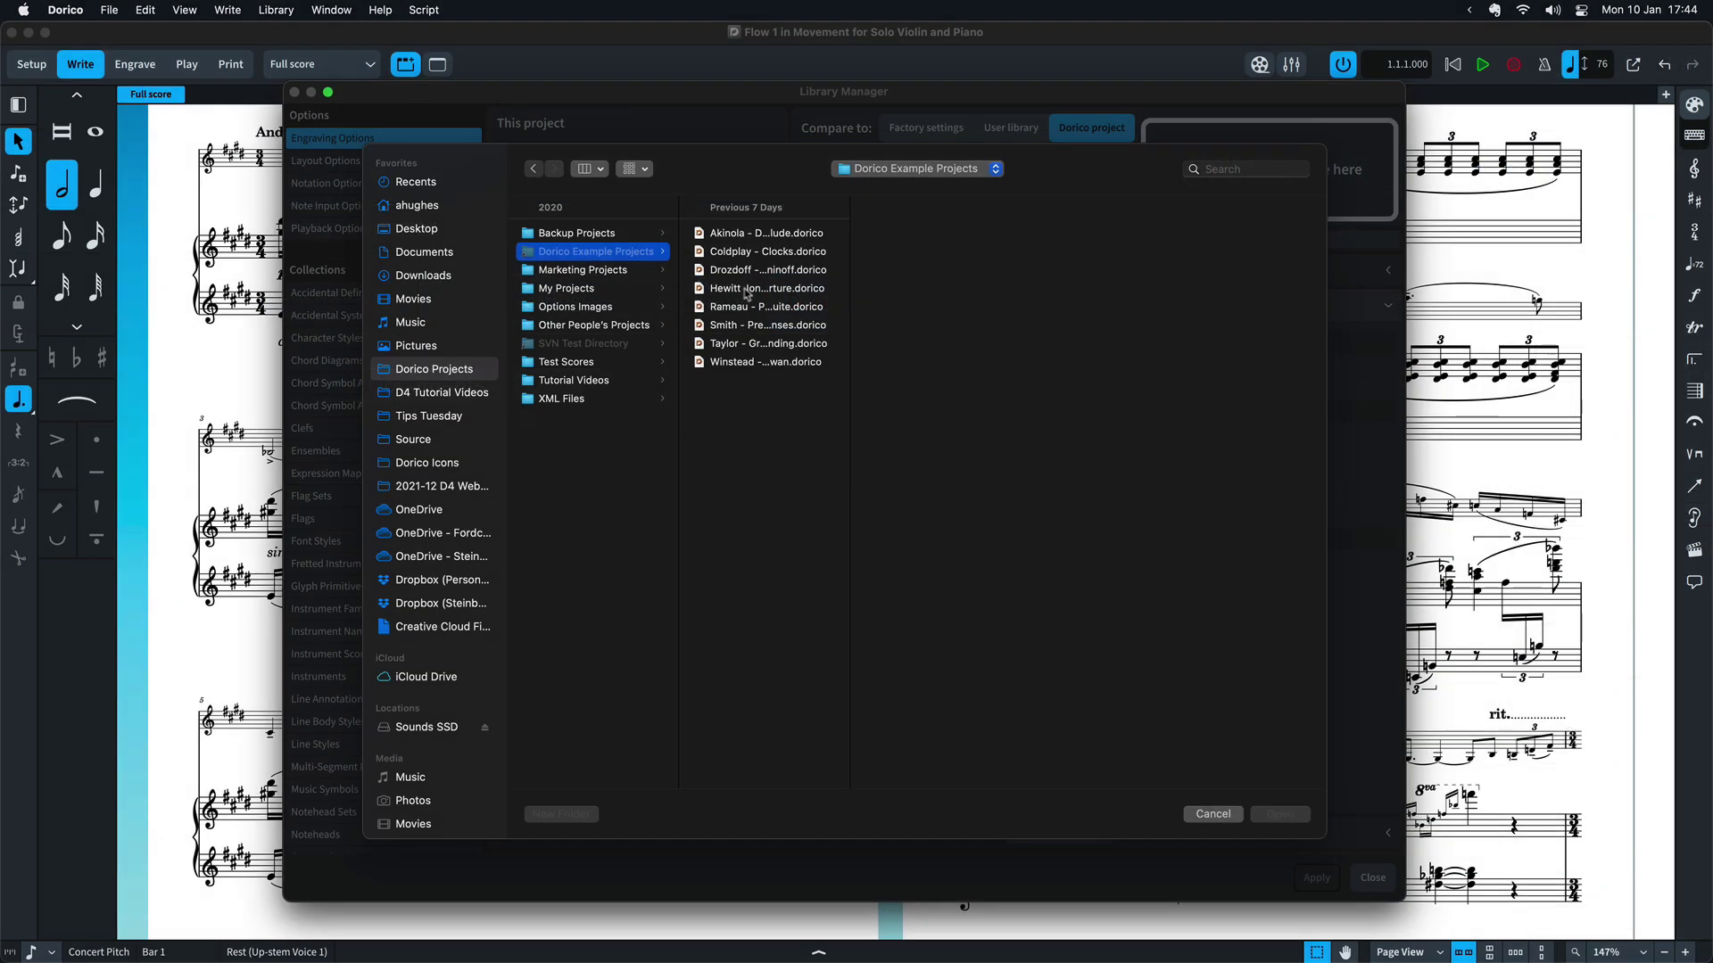
click(766, 288)
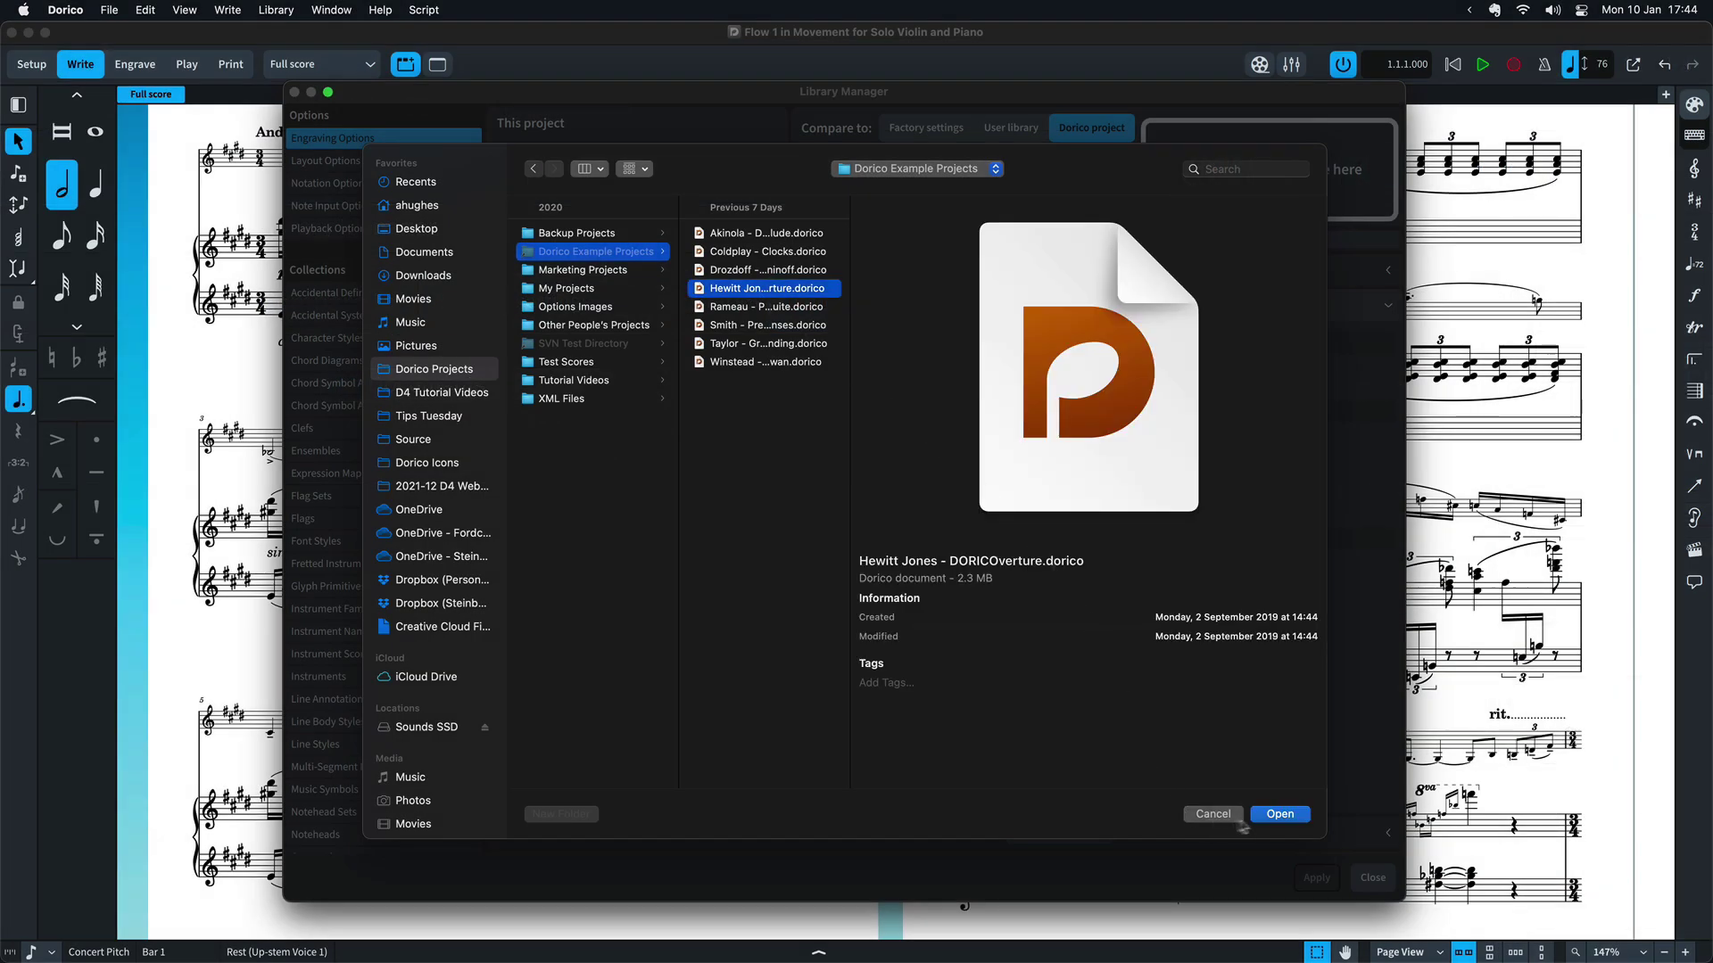
click(1280, 814)
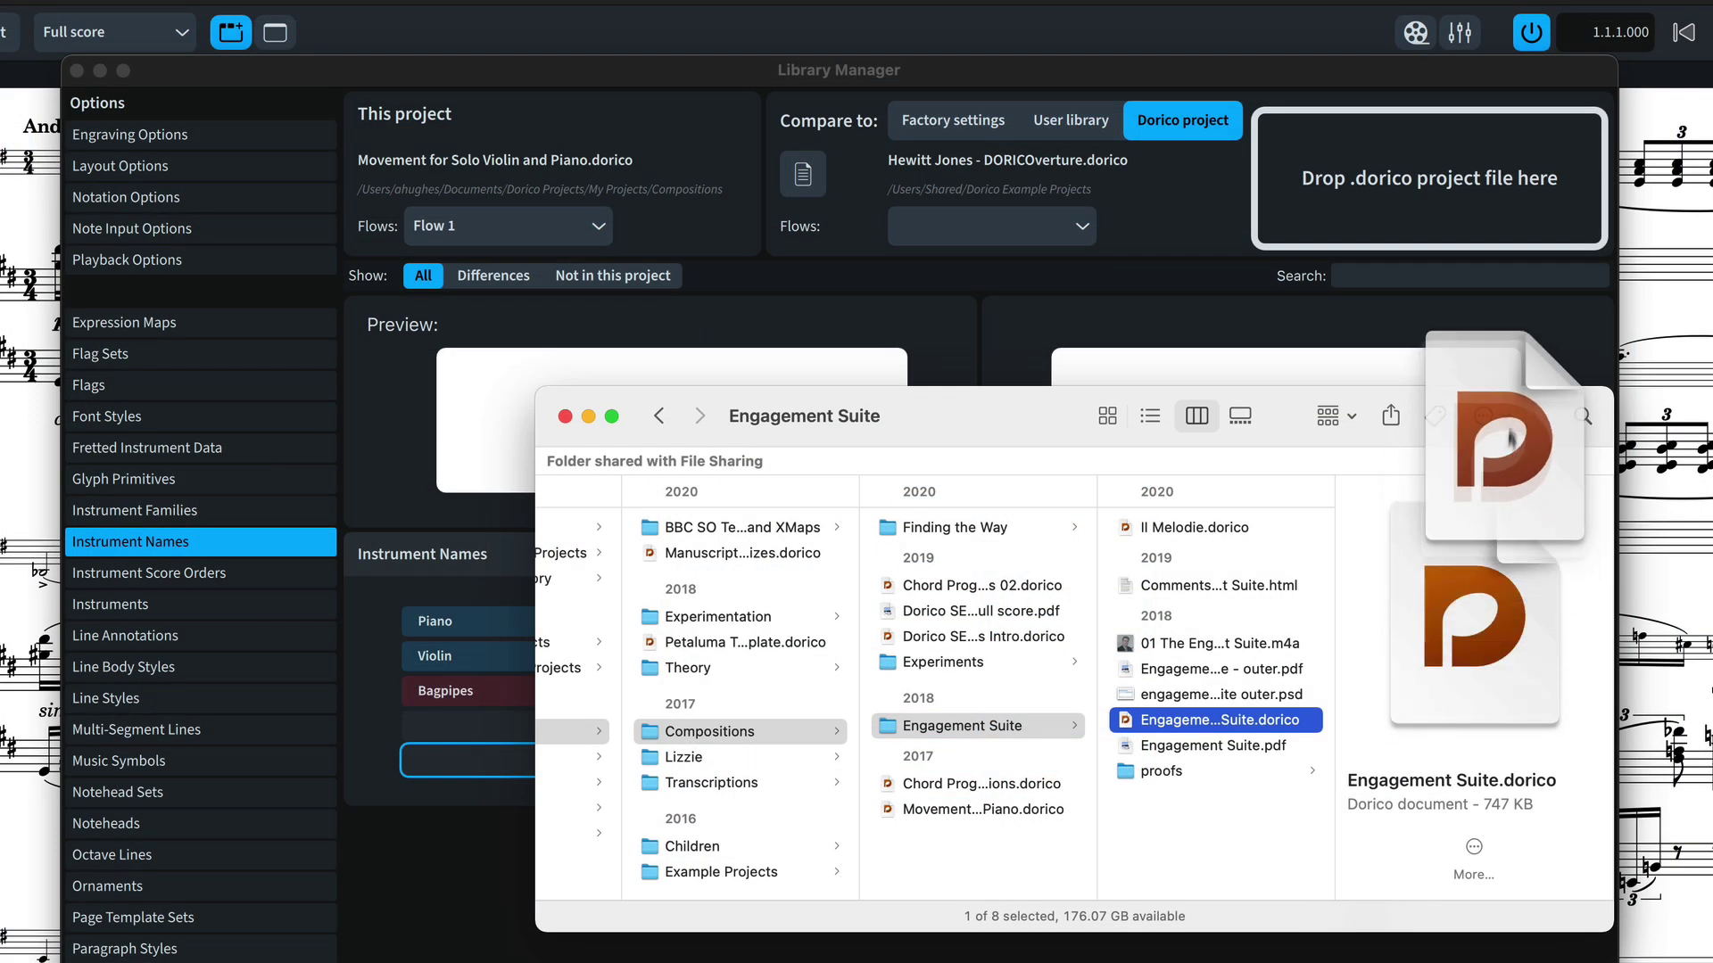
drag(1510, 439, 1527, 220)
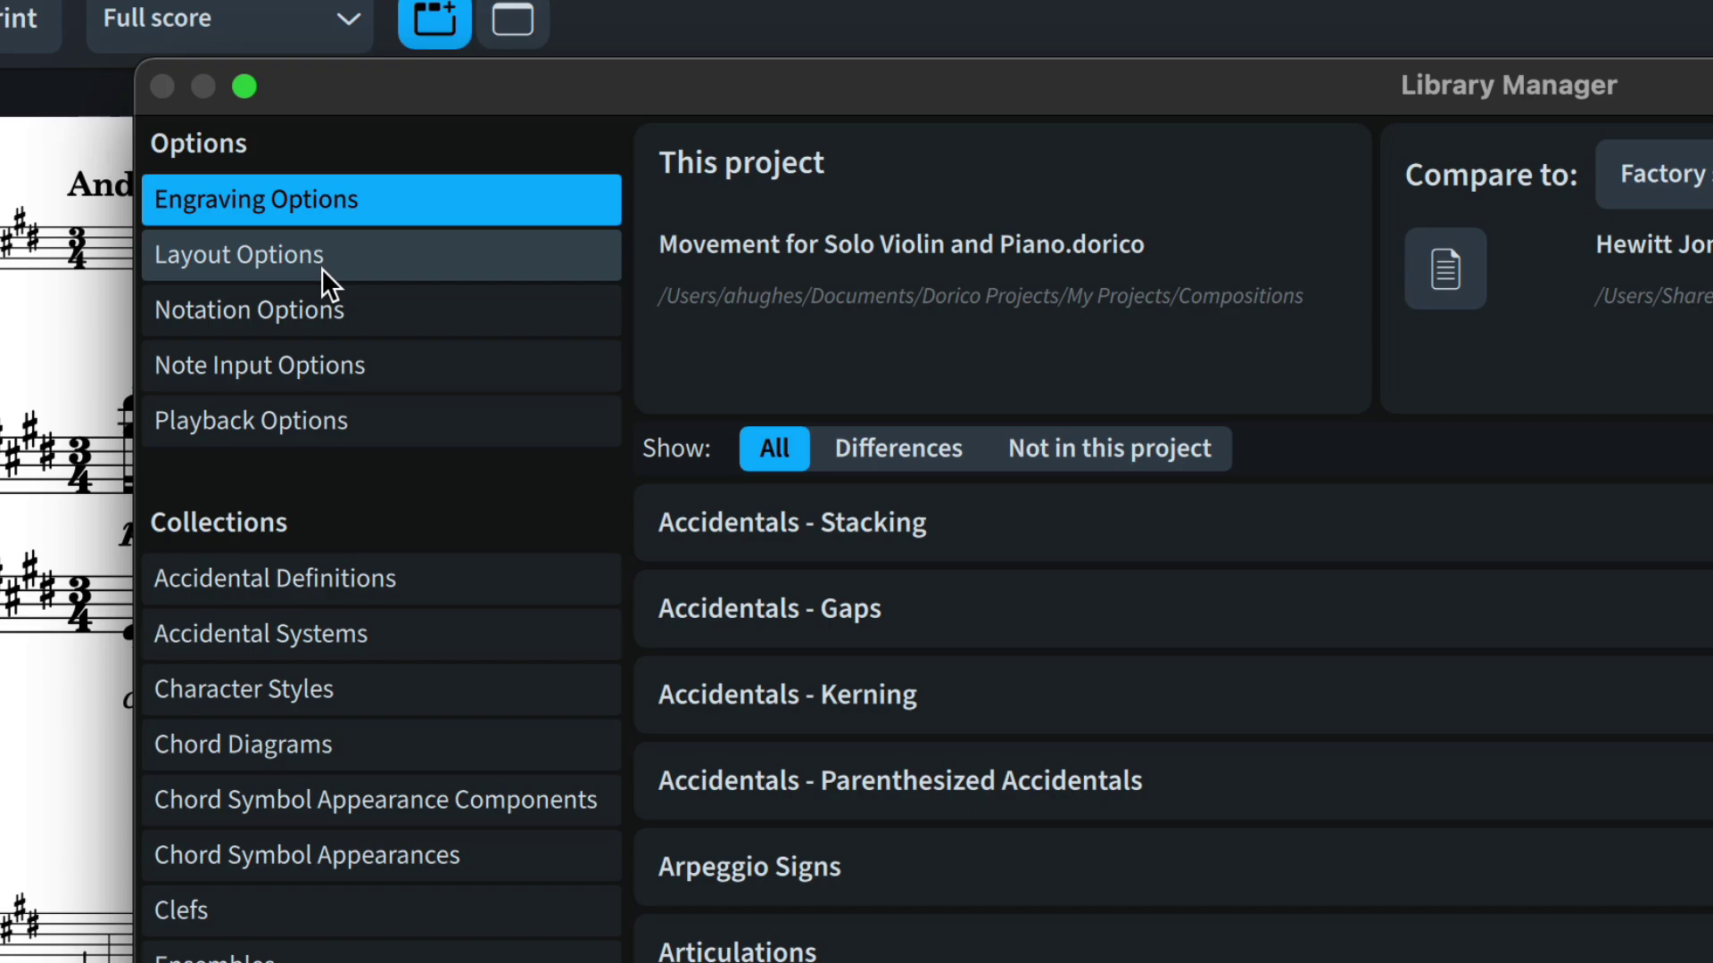
click(321, 268)
click(374, 312)
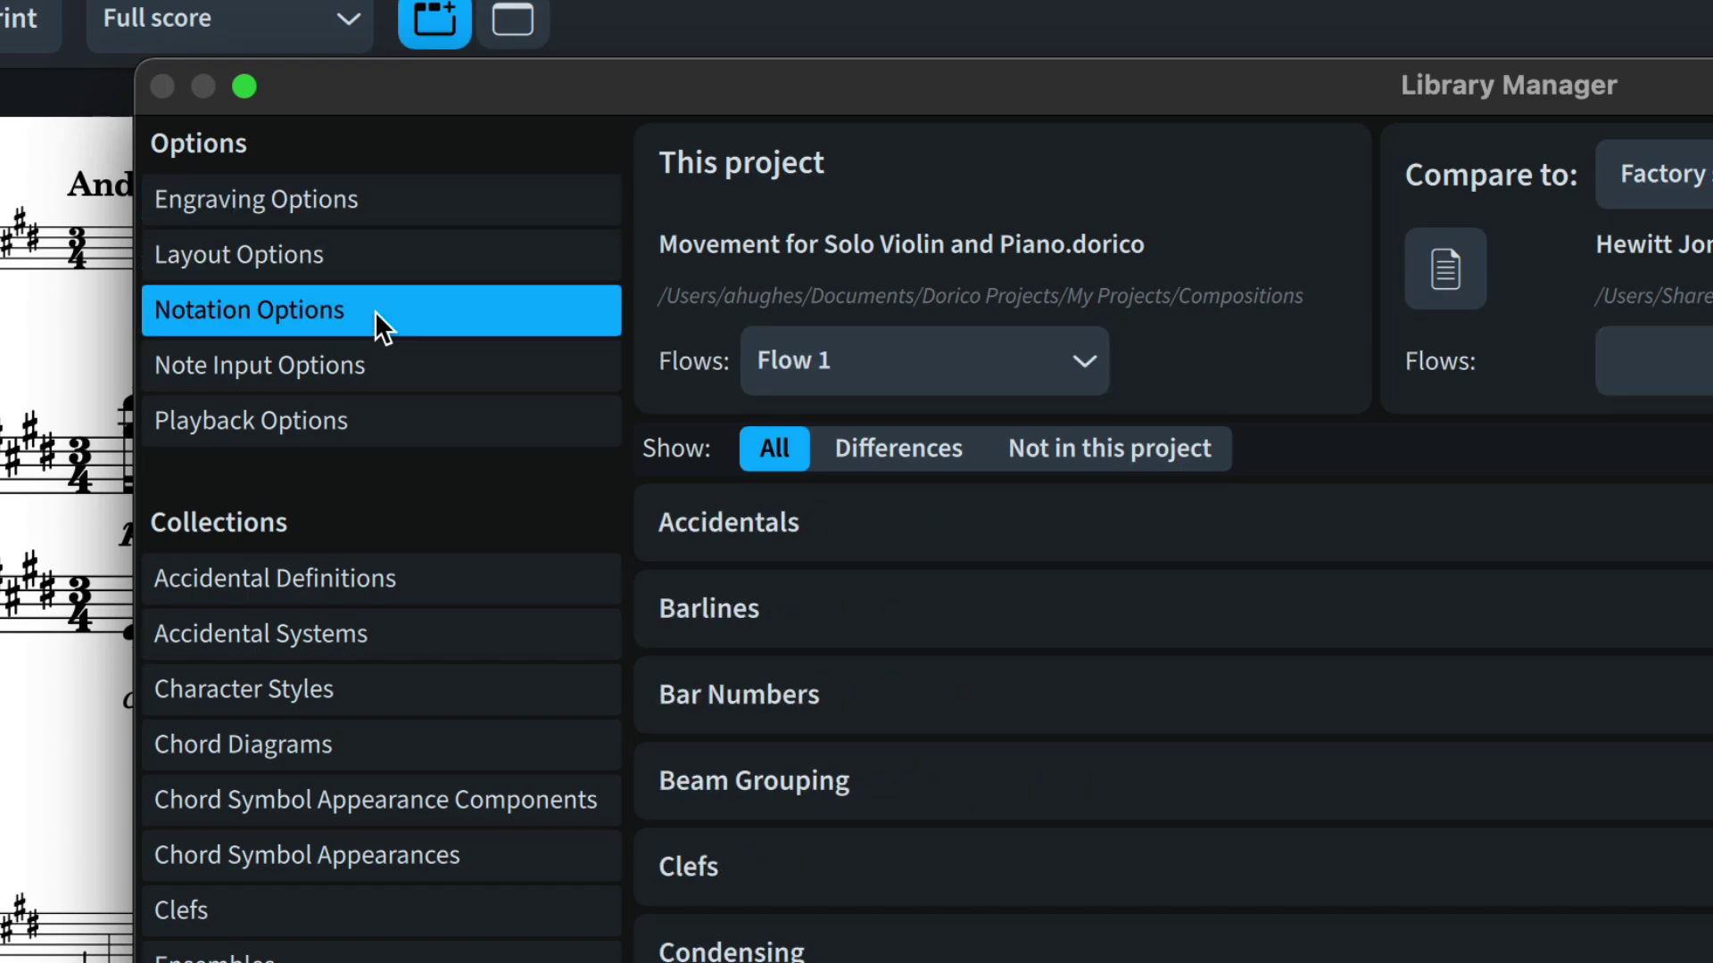
click(412, 370)
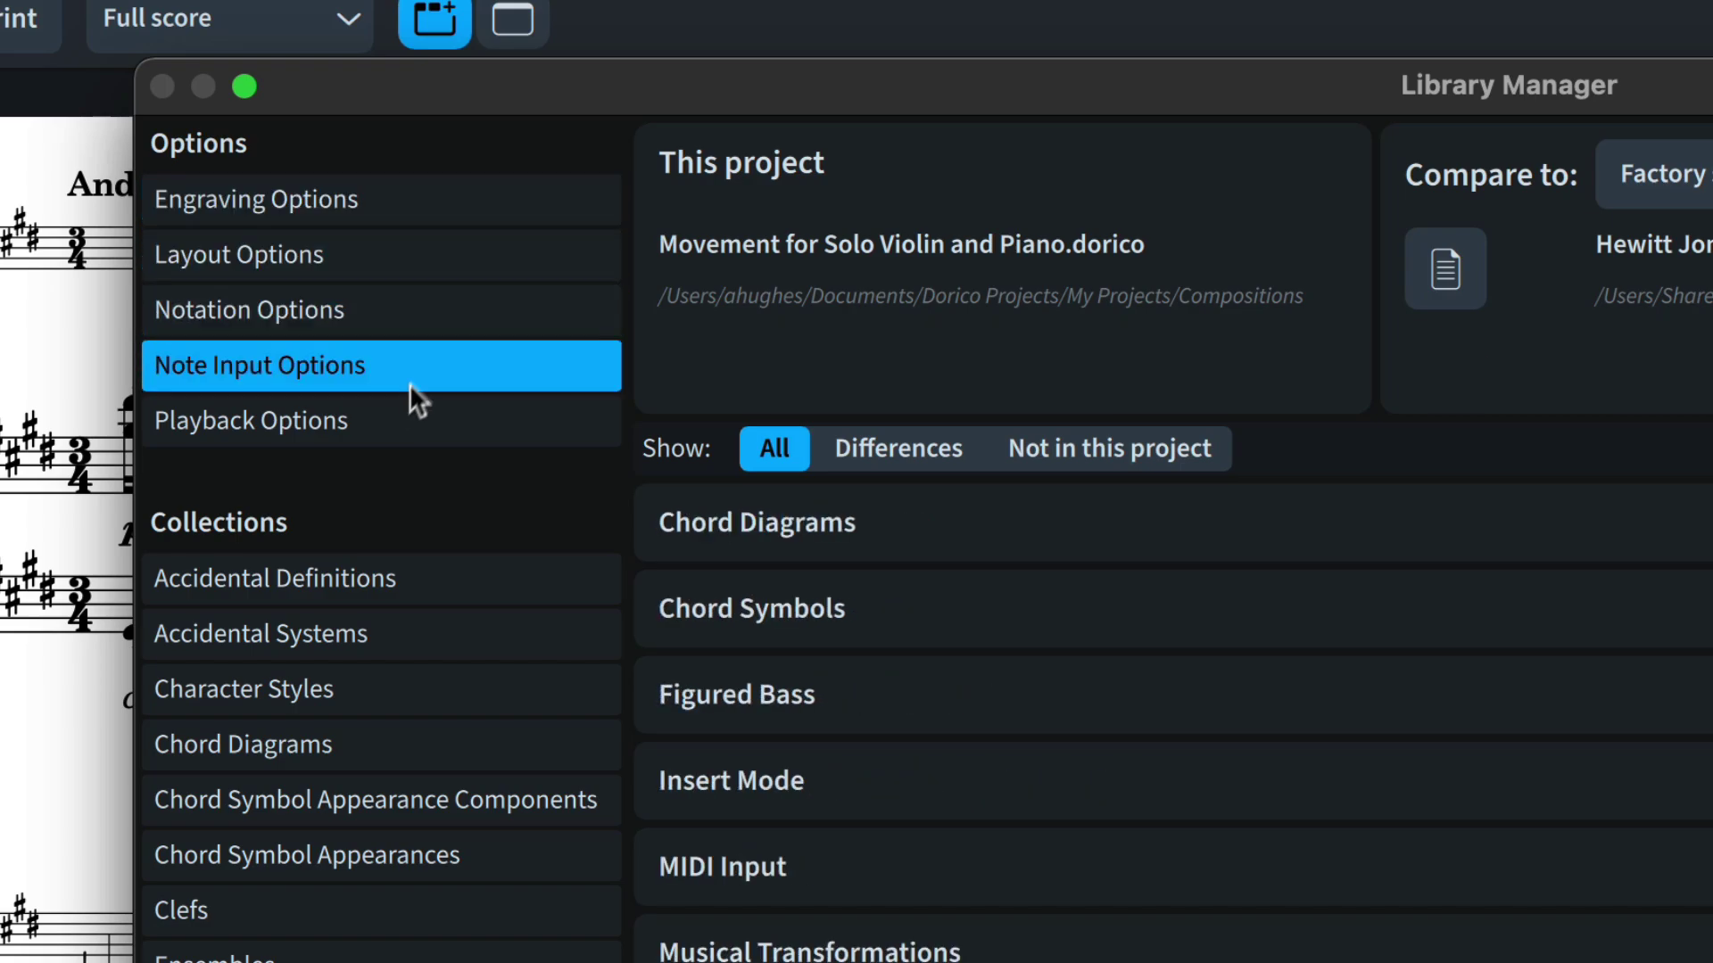
click(399, 420)
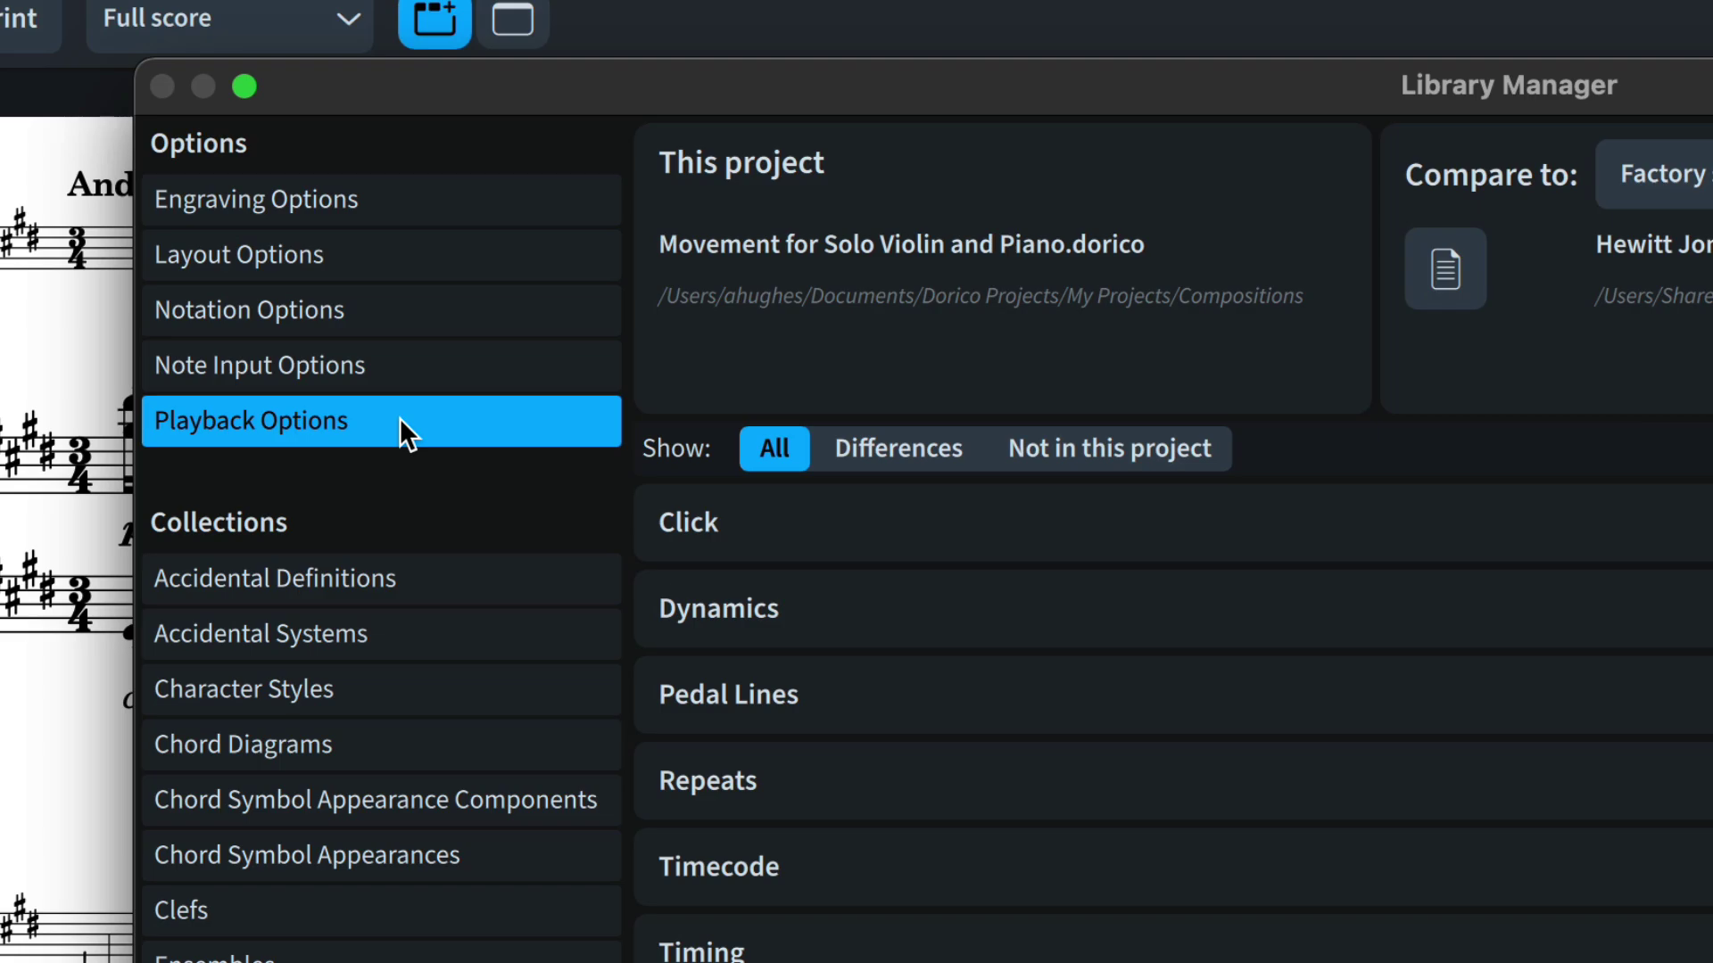
click(482, 216)
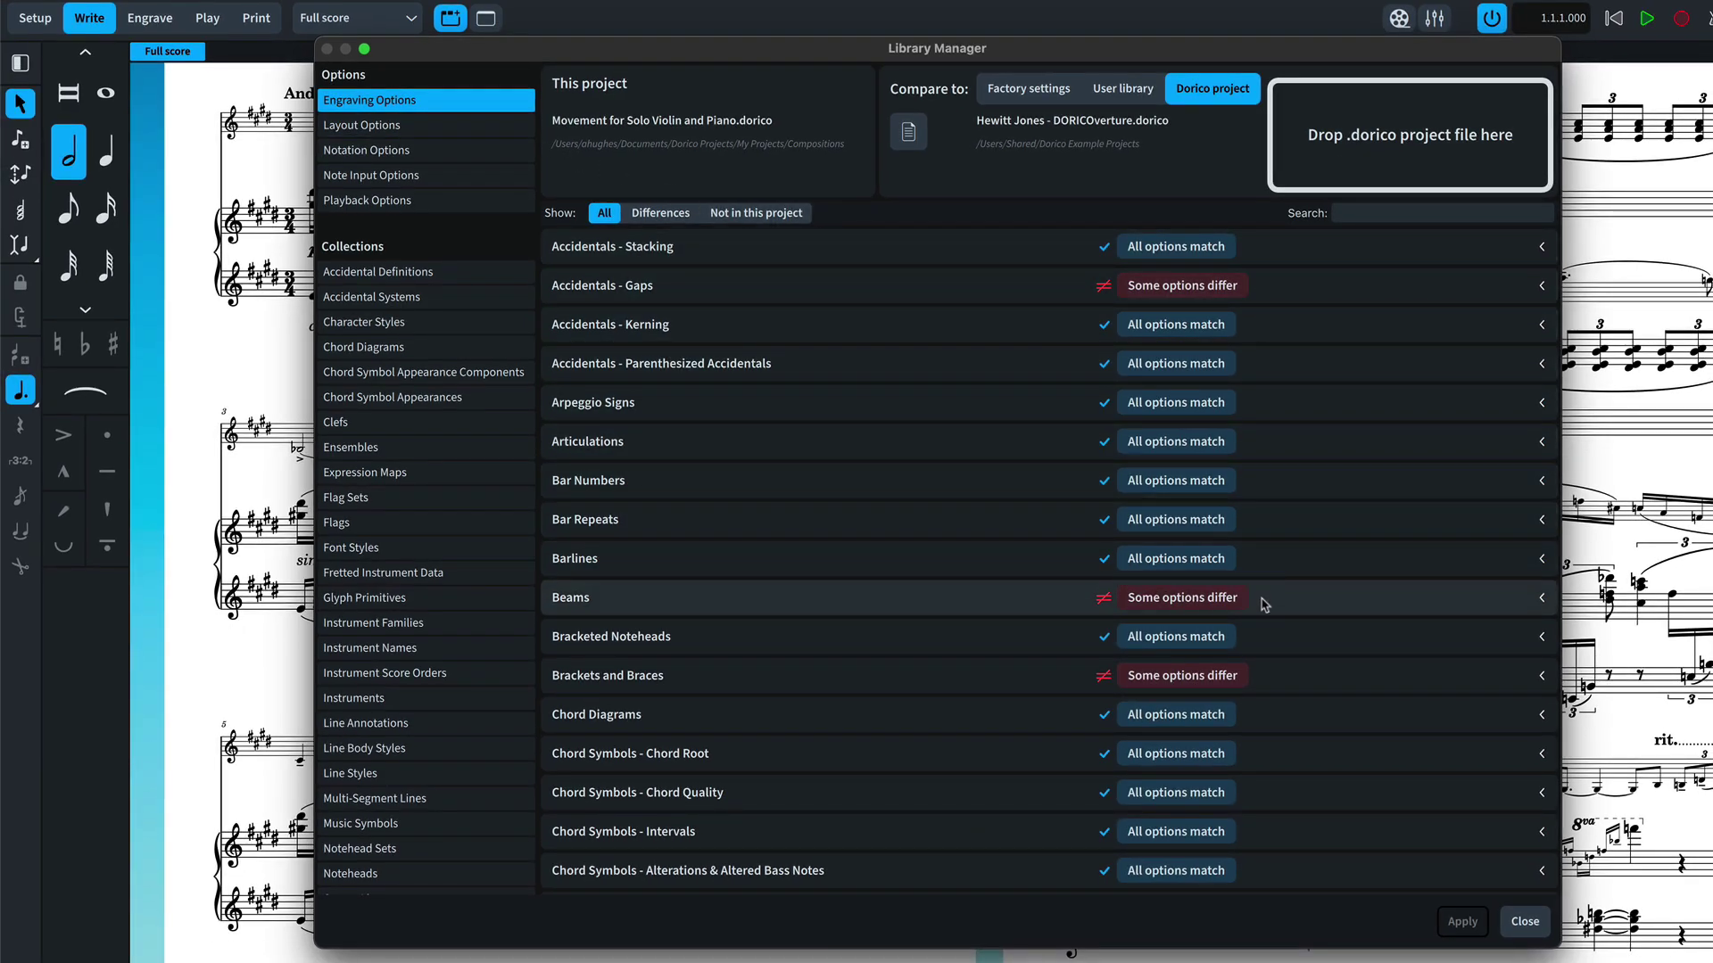
Expand Accidentals - Gaps and find the back-note gap: 1/8 here versus 3/25 spaces
scroll(1265, 605, down, 3)
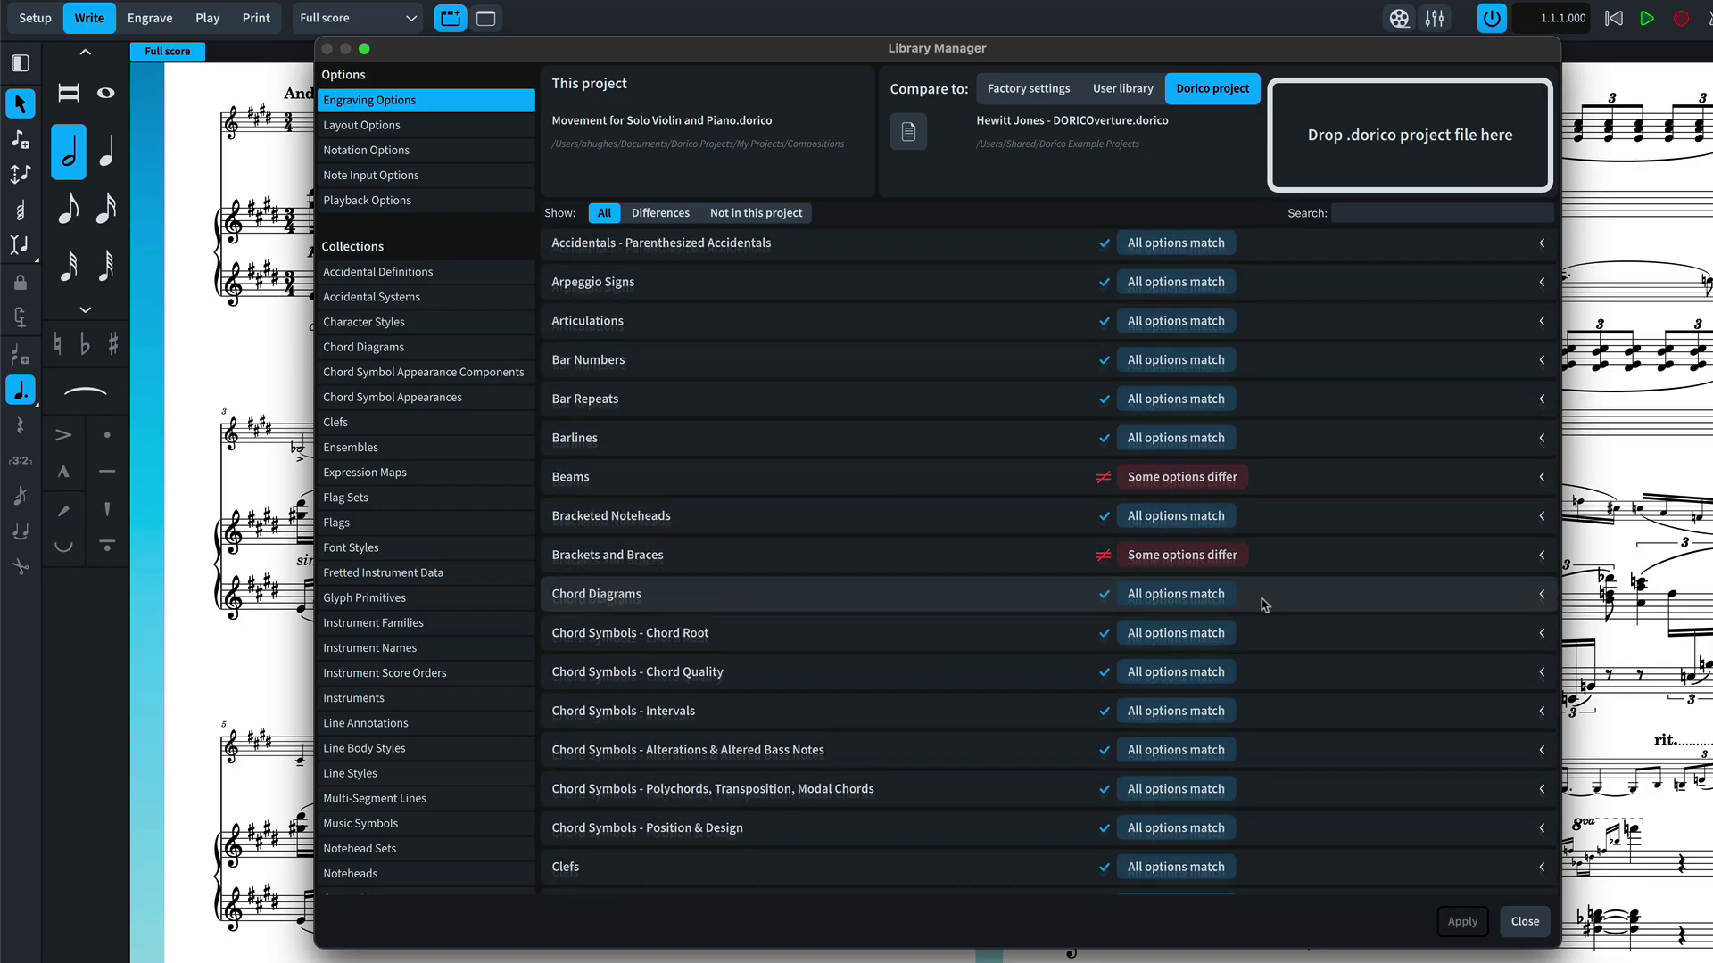
scroll(1265, 604, up, 1)
scroll(1260, 495, up, 2)
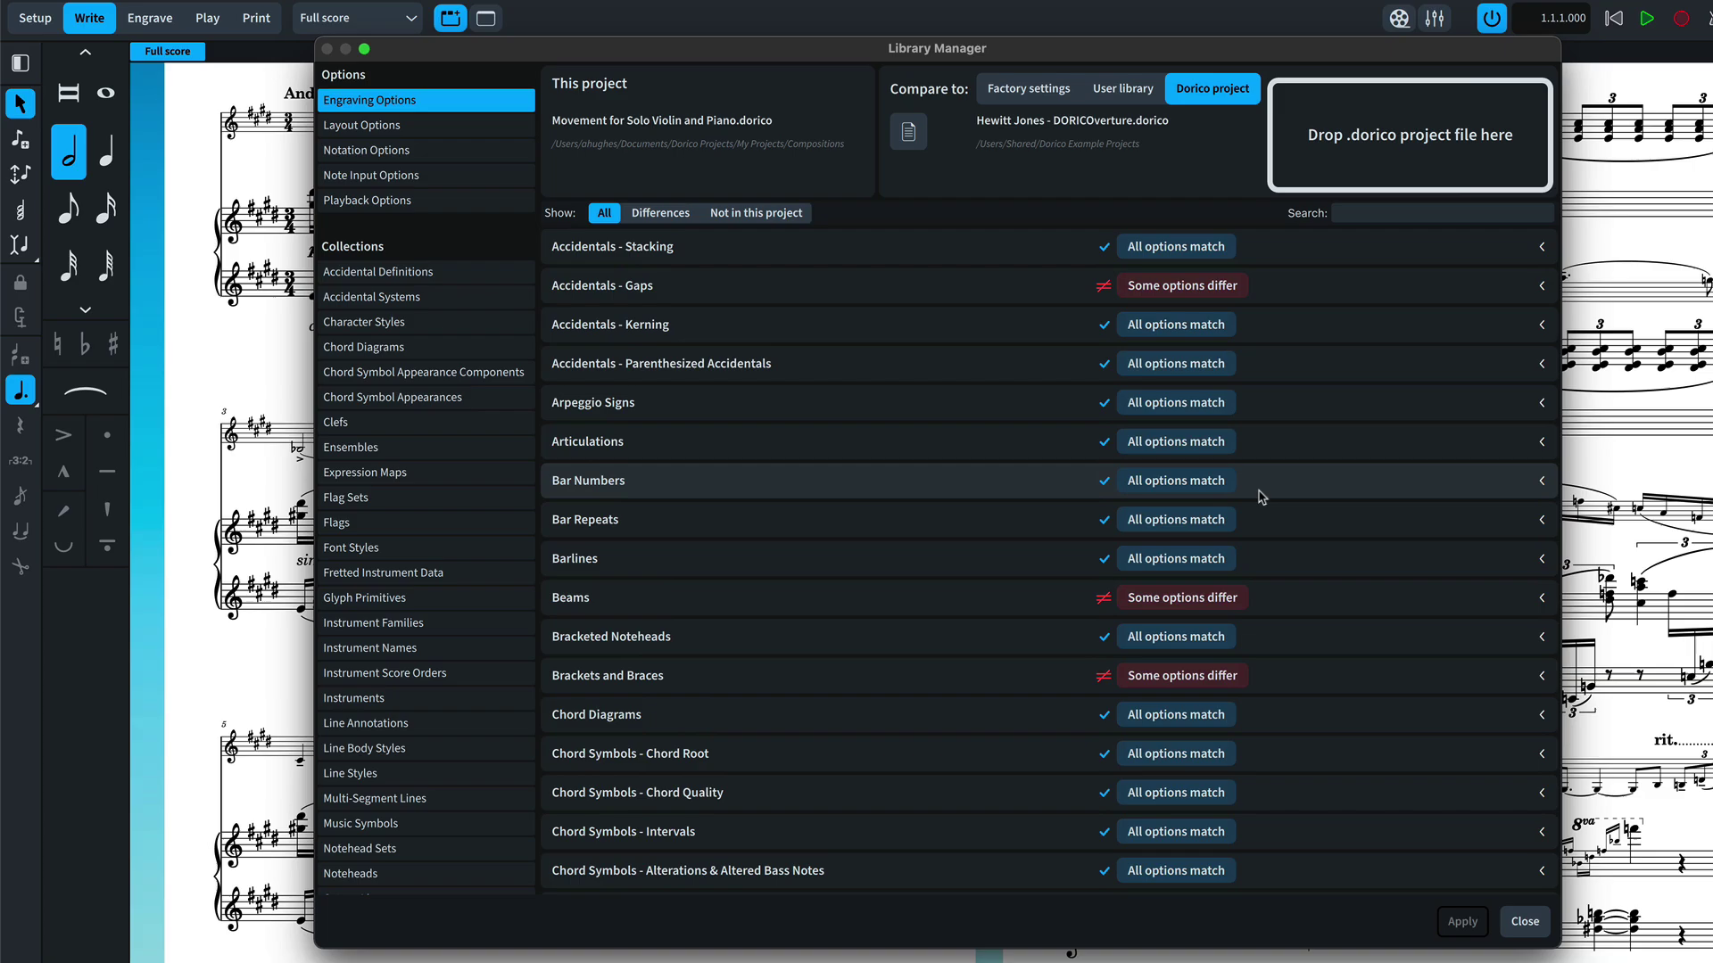
click(1292, 298)
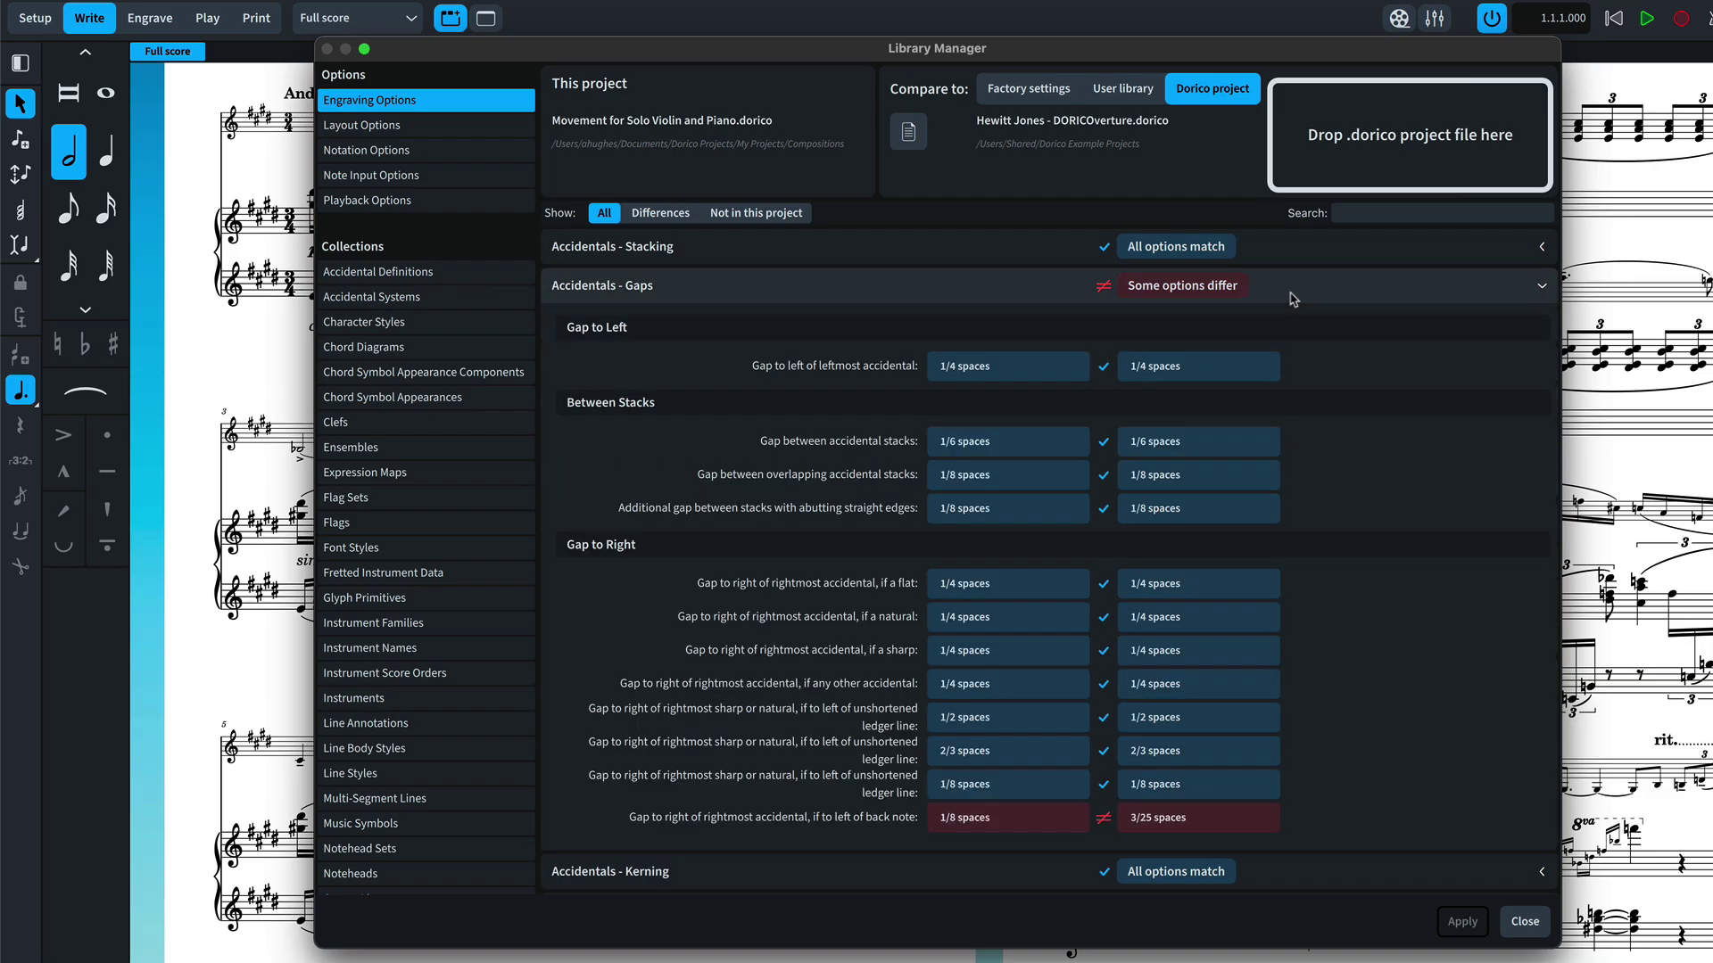
scroll(1338, 452, down, 5)
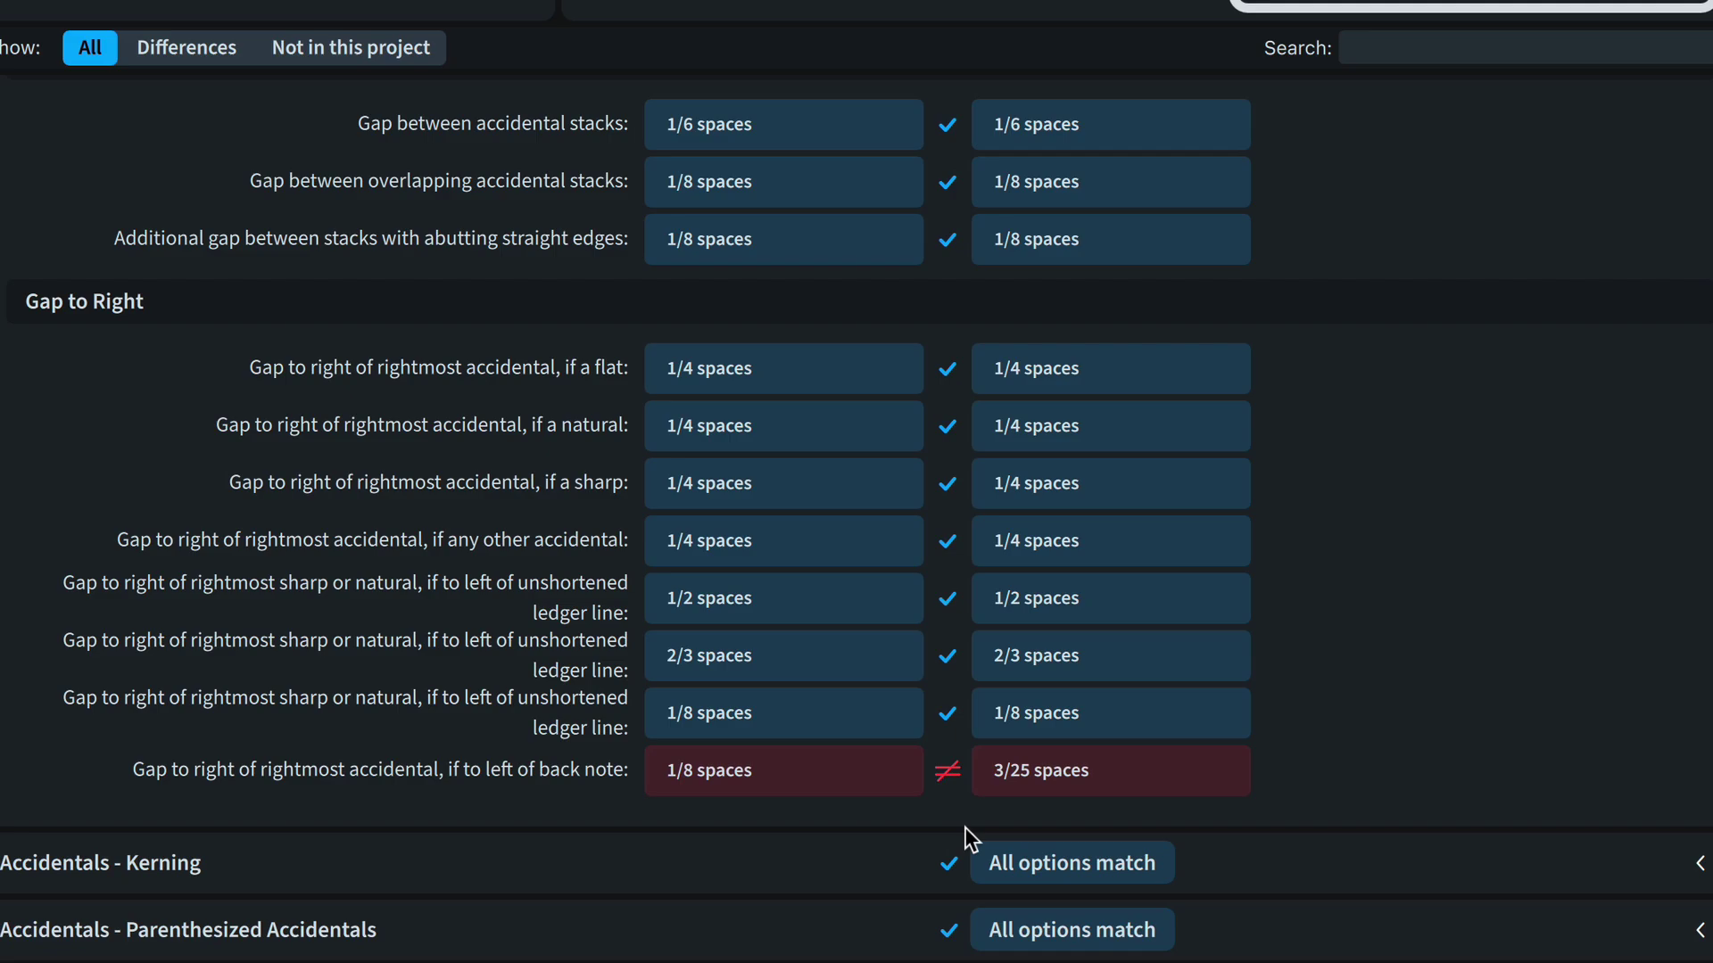
Prime the back-note accidental gap to take DORICOverture's value, toggling it off and on once
click(953, 774)
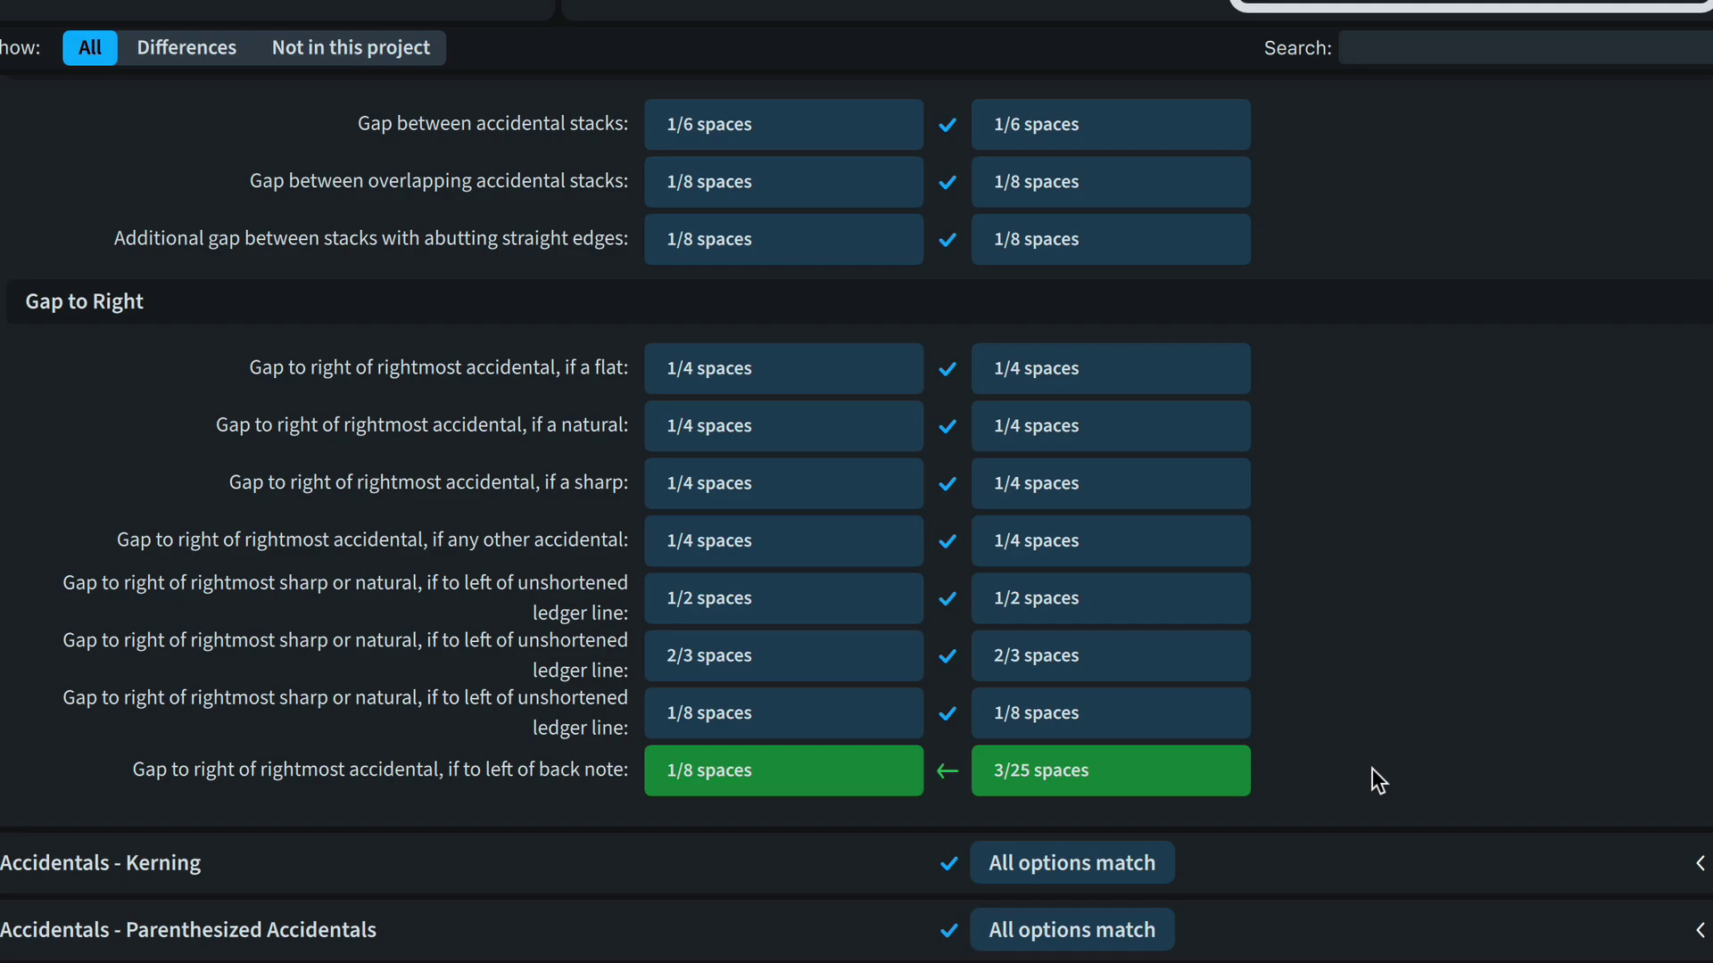
click(947, 772)
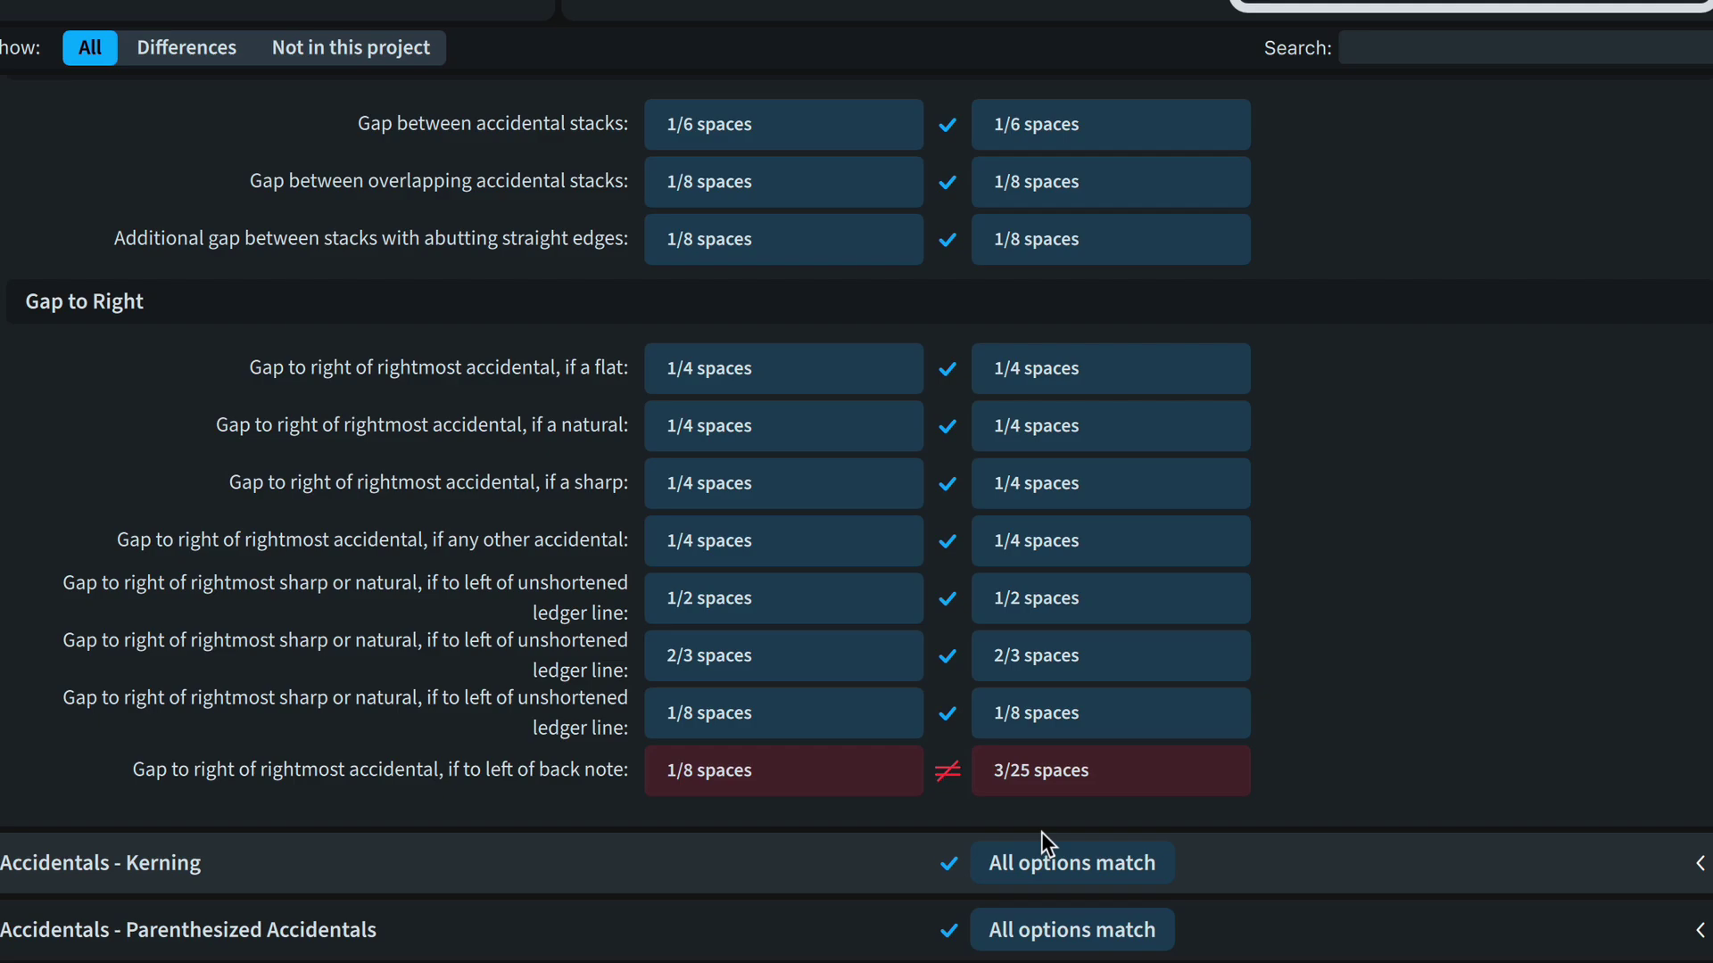
click(958, 773)
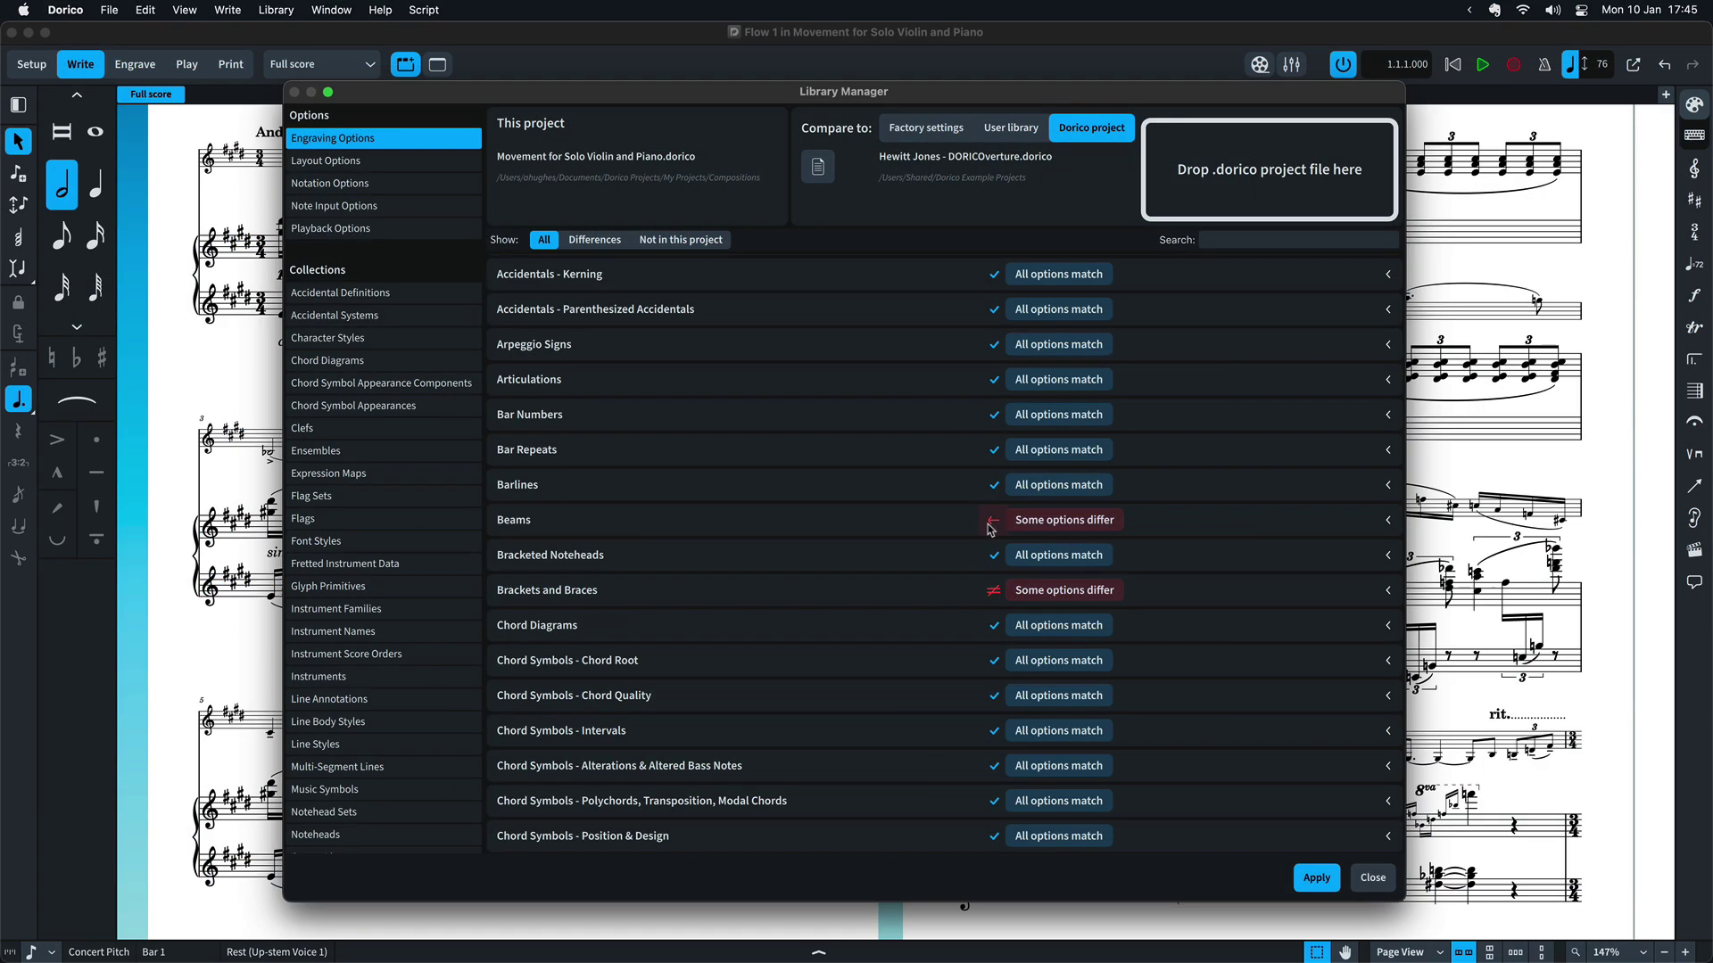
Prime Brackets and Braces from DORICOverture and apply all marked changes
click(991, 595)
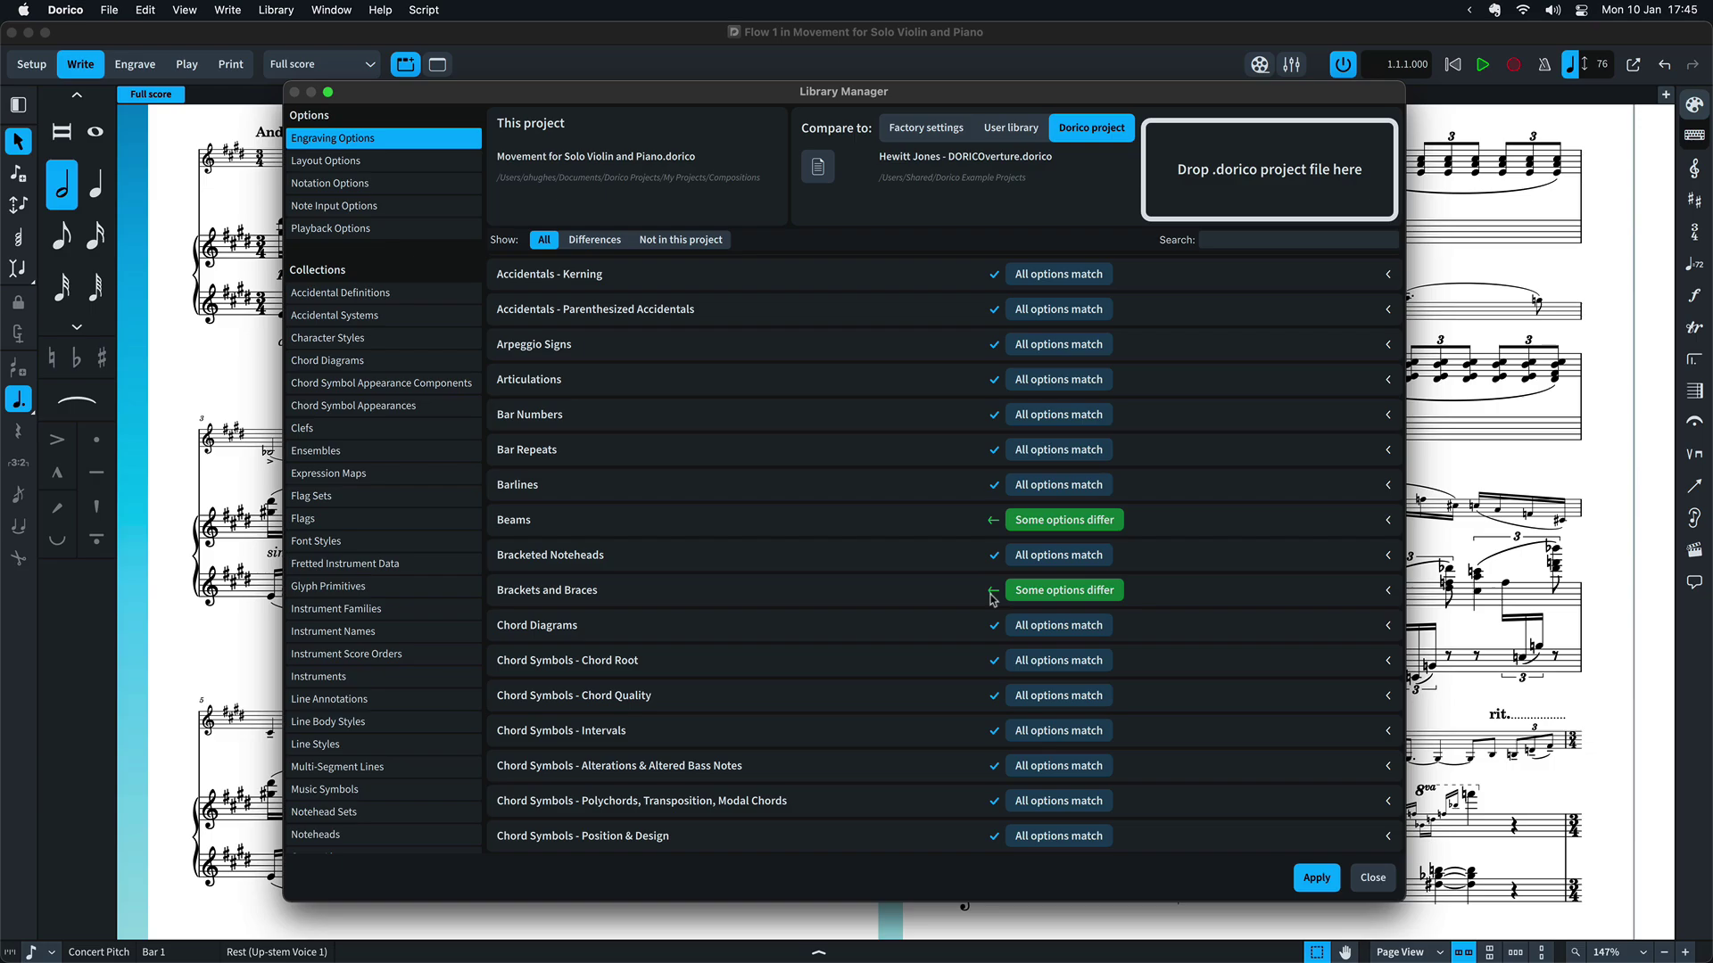
click(1316, 879)
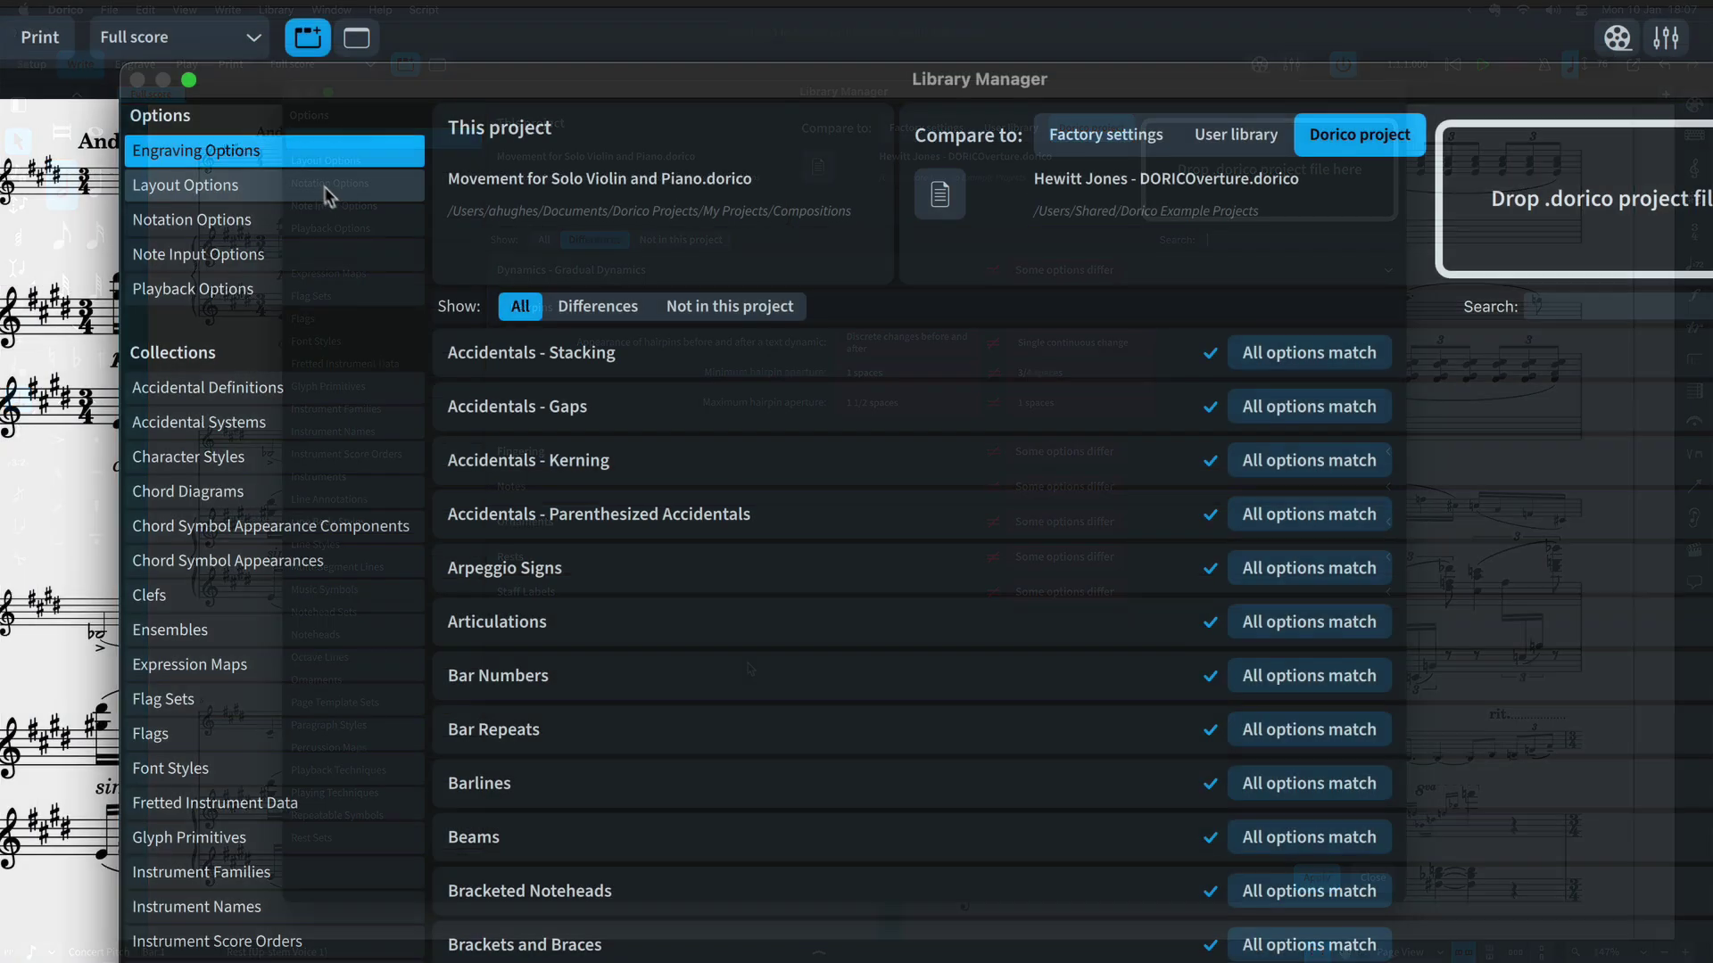
Review Layout Options, keeping Full score as this project's compared layout and leaving the other project's unchanged
click(413, 160)
click(619, 245)
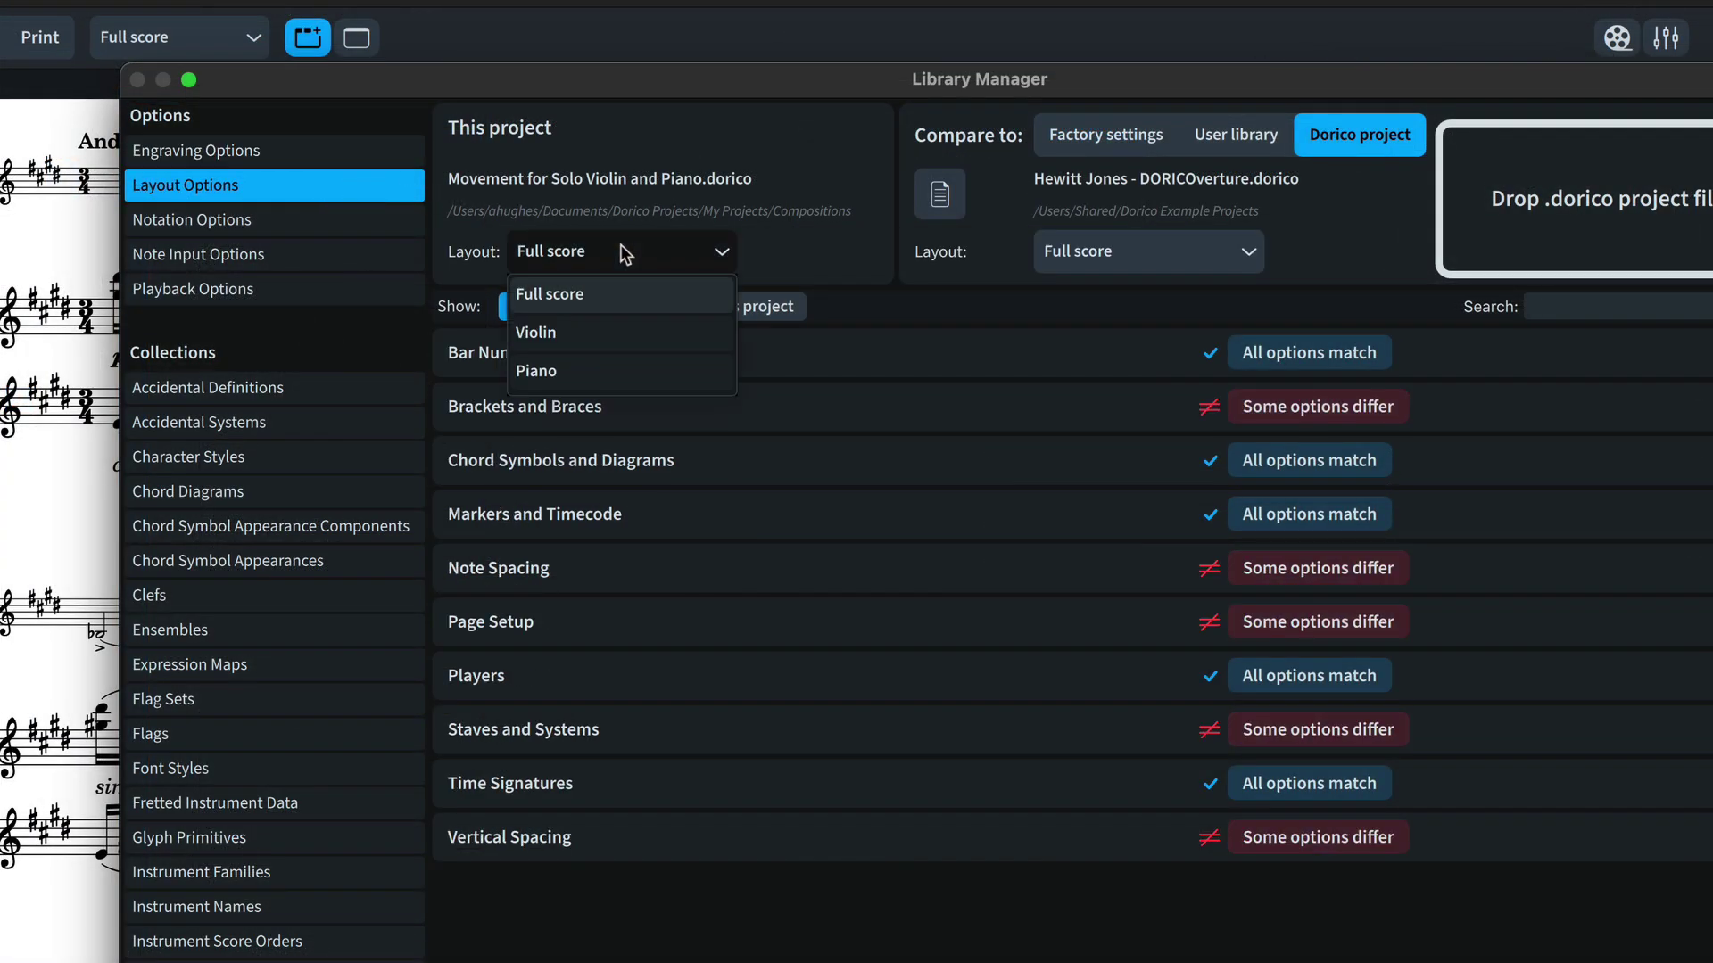
click(610, 293)
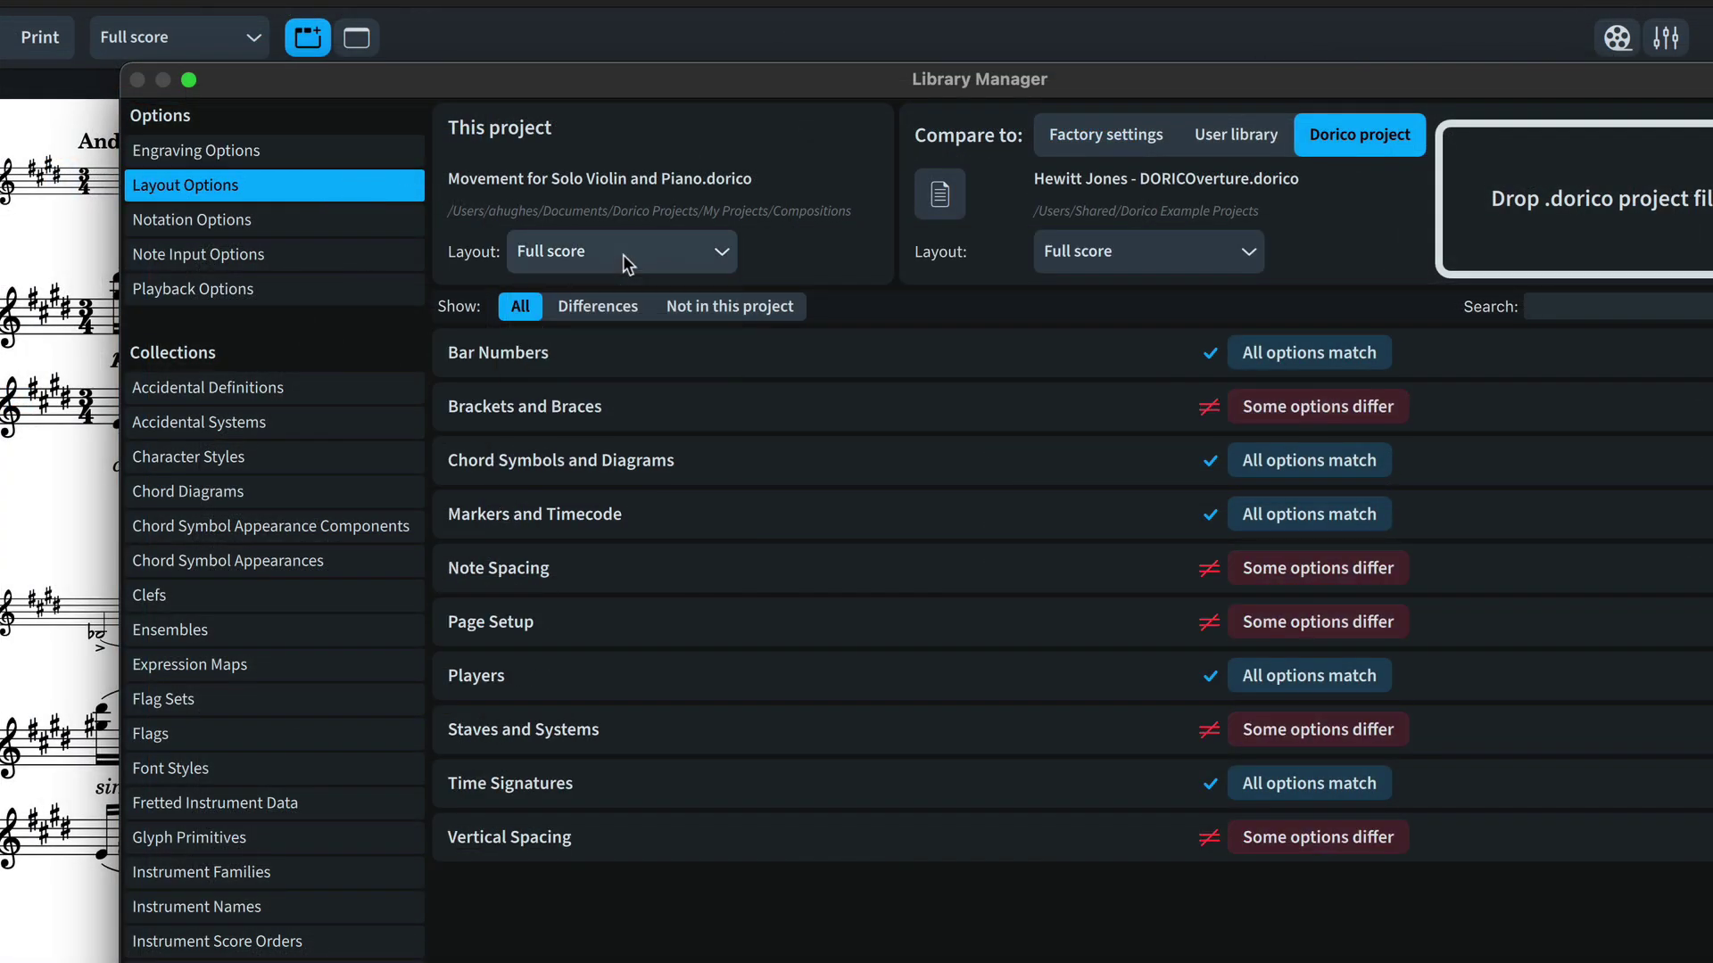
click(1079, 258)
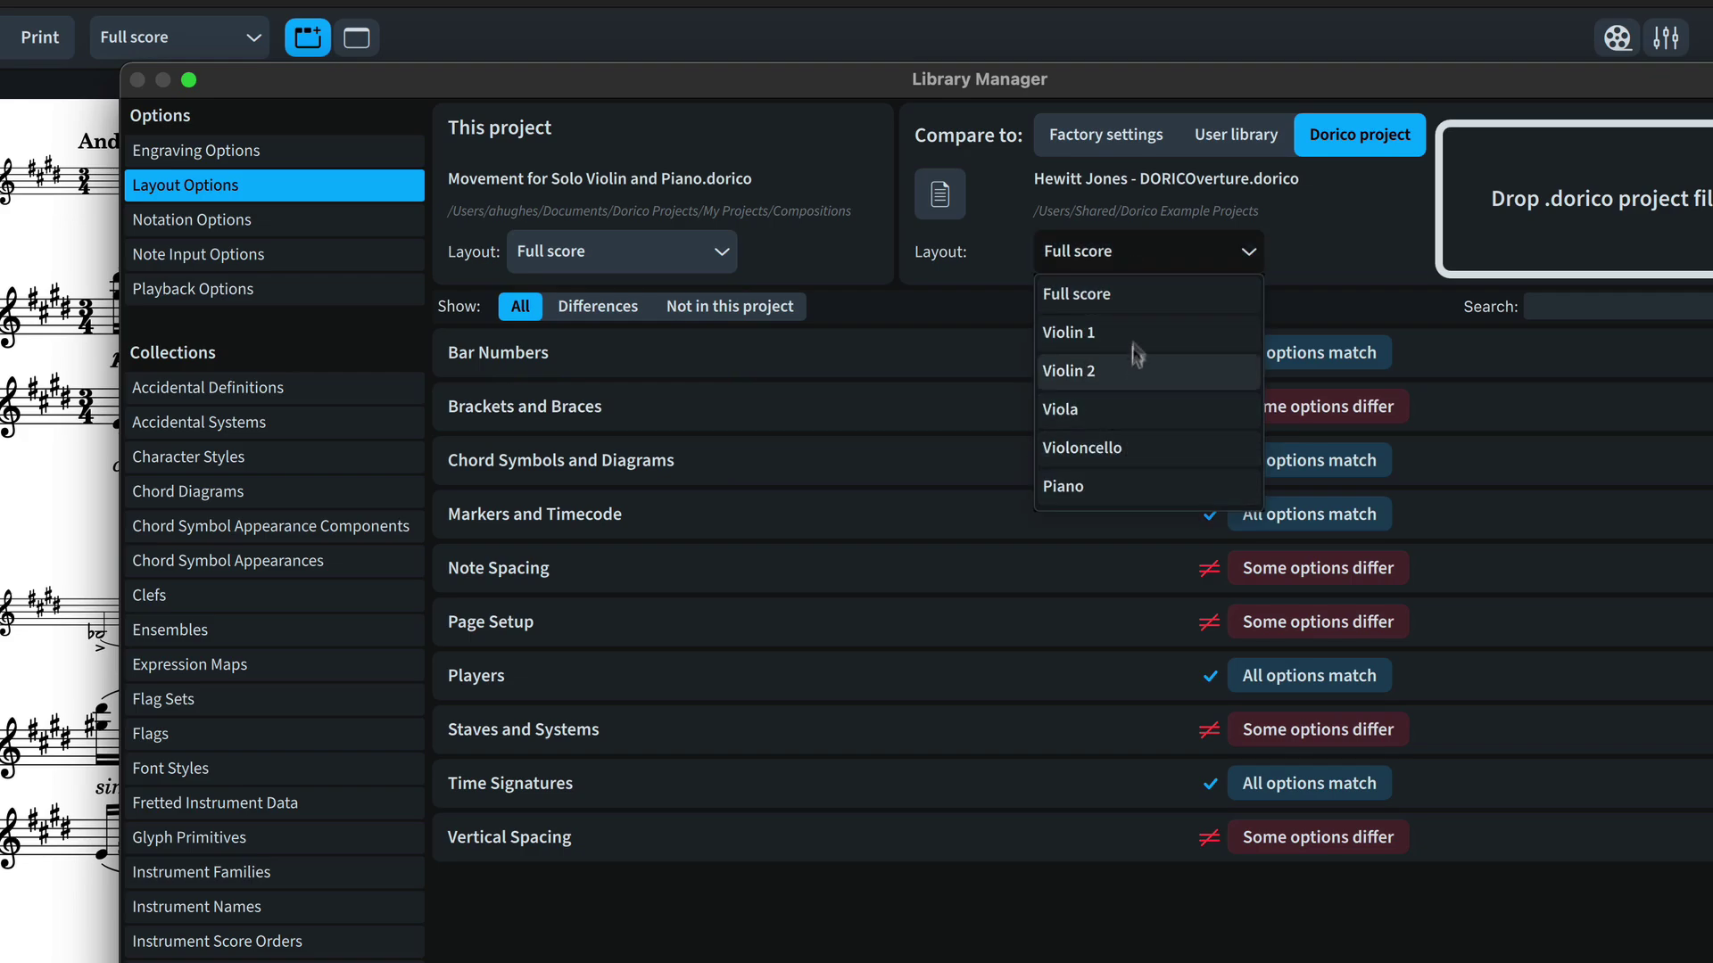
click(1149, 251)
Compare Notation Options for Flow 3 (Themes & Ideas) against DORICOverture
click(287, 221)
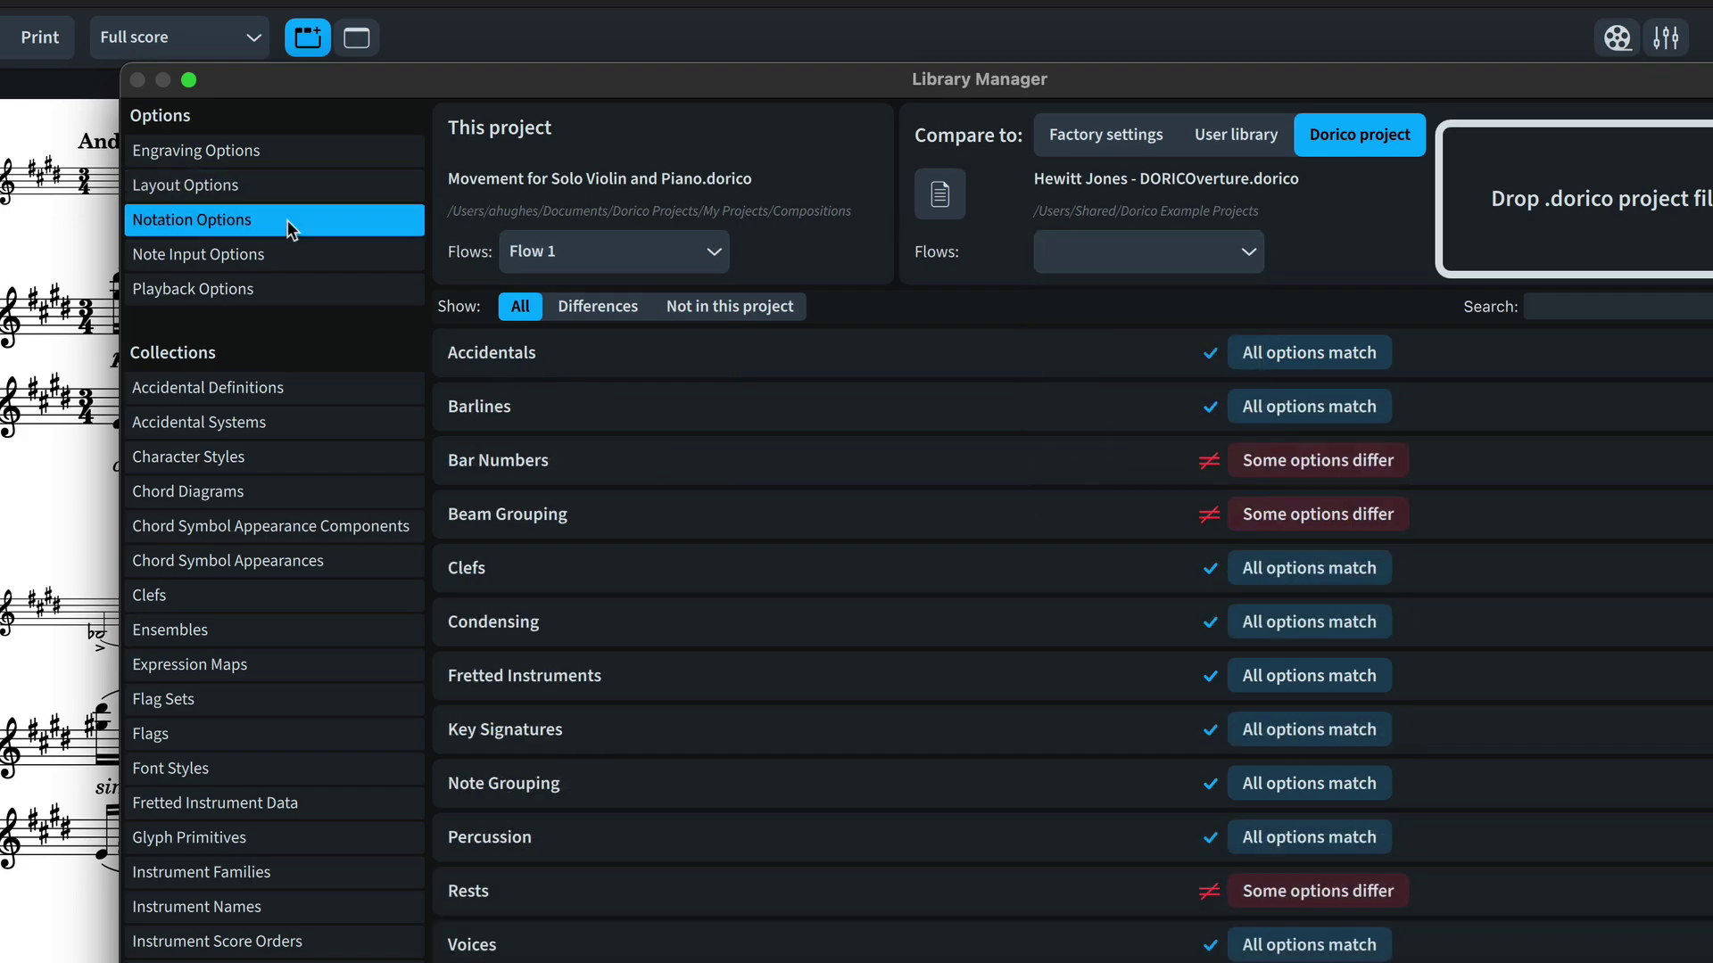
click(597, 252)
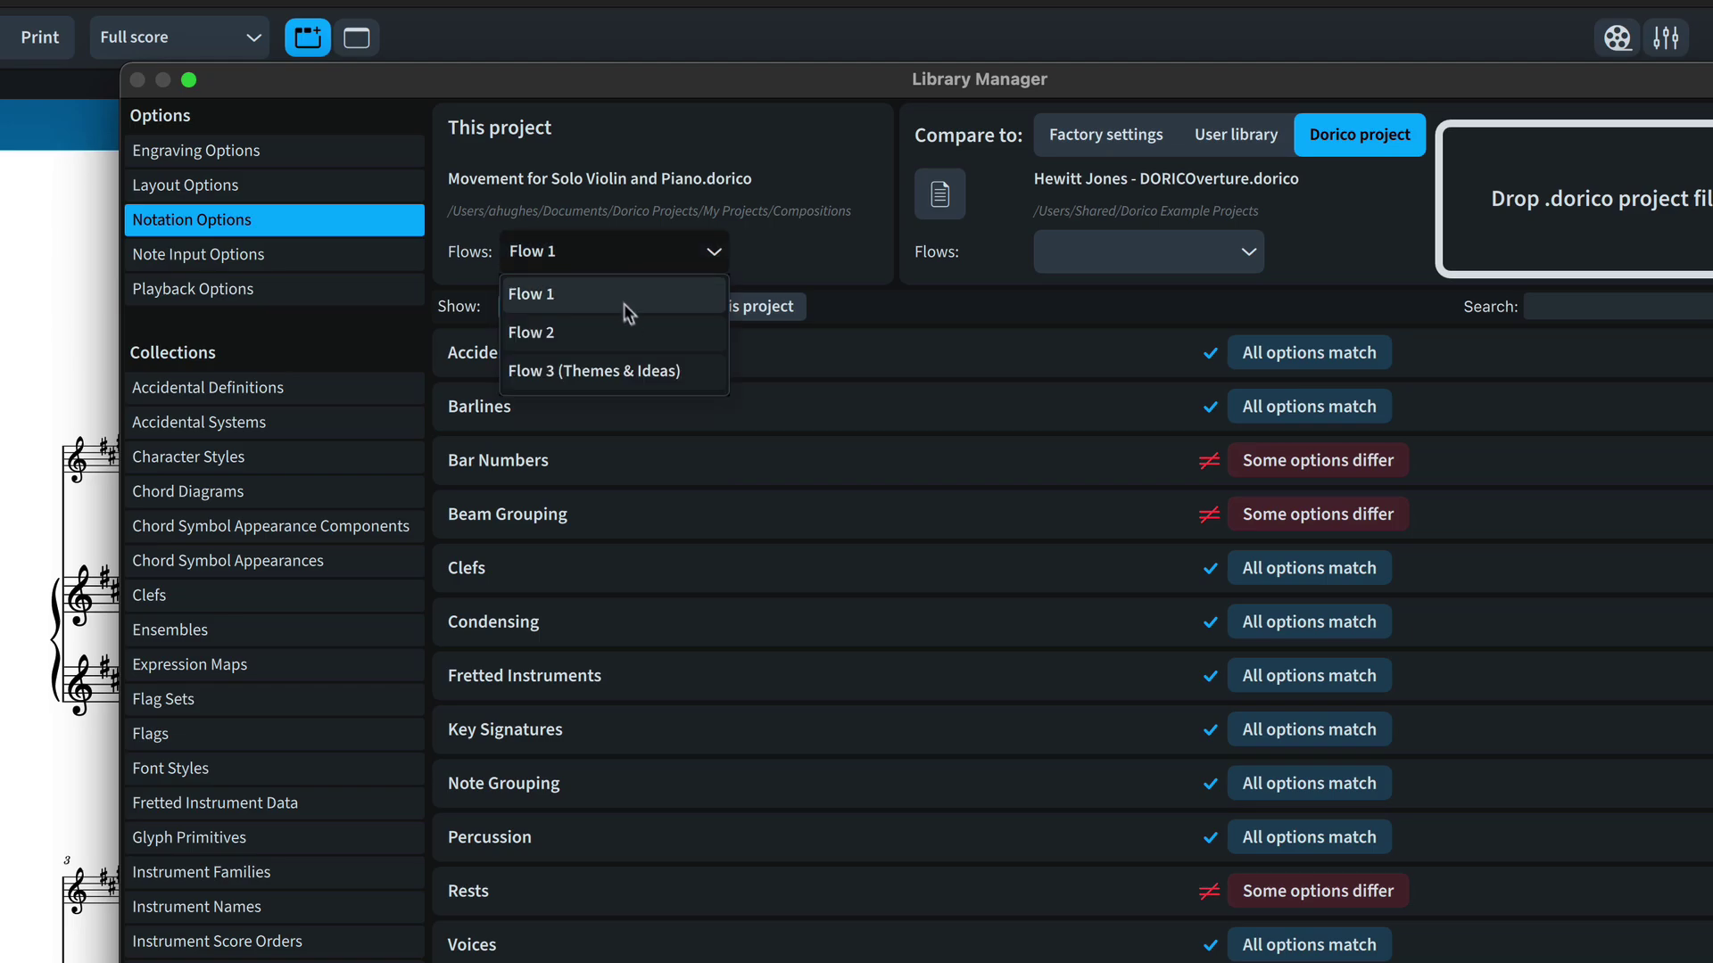
click(709, 374)
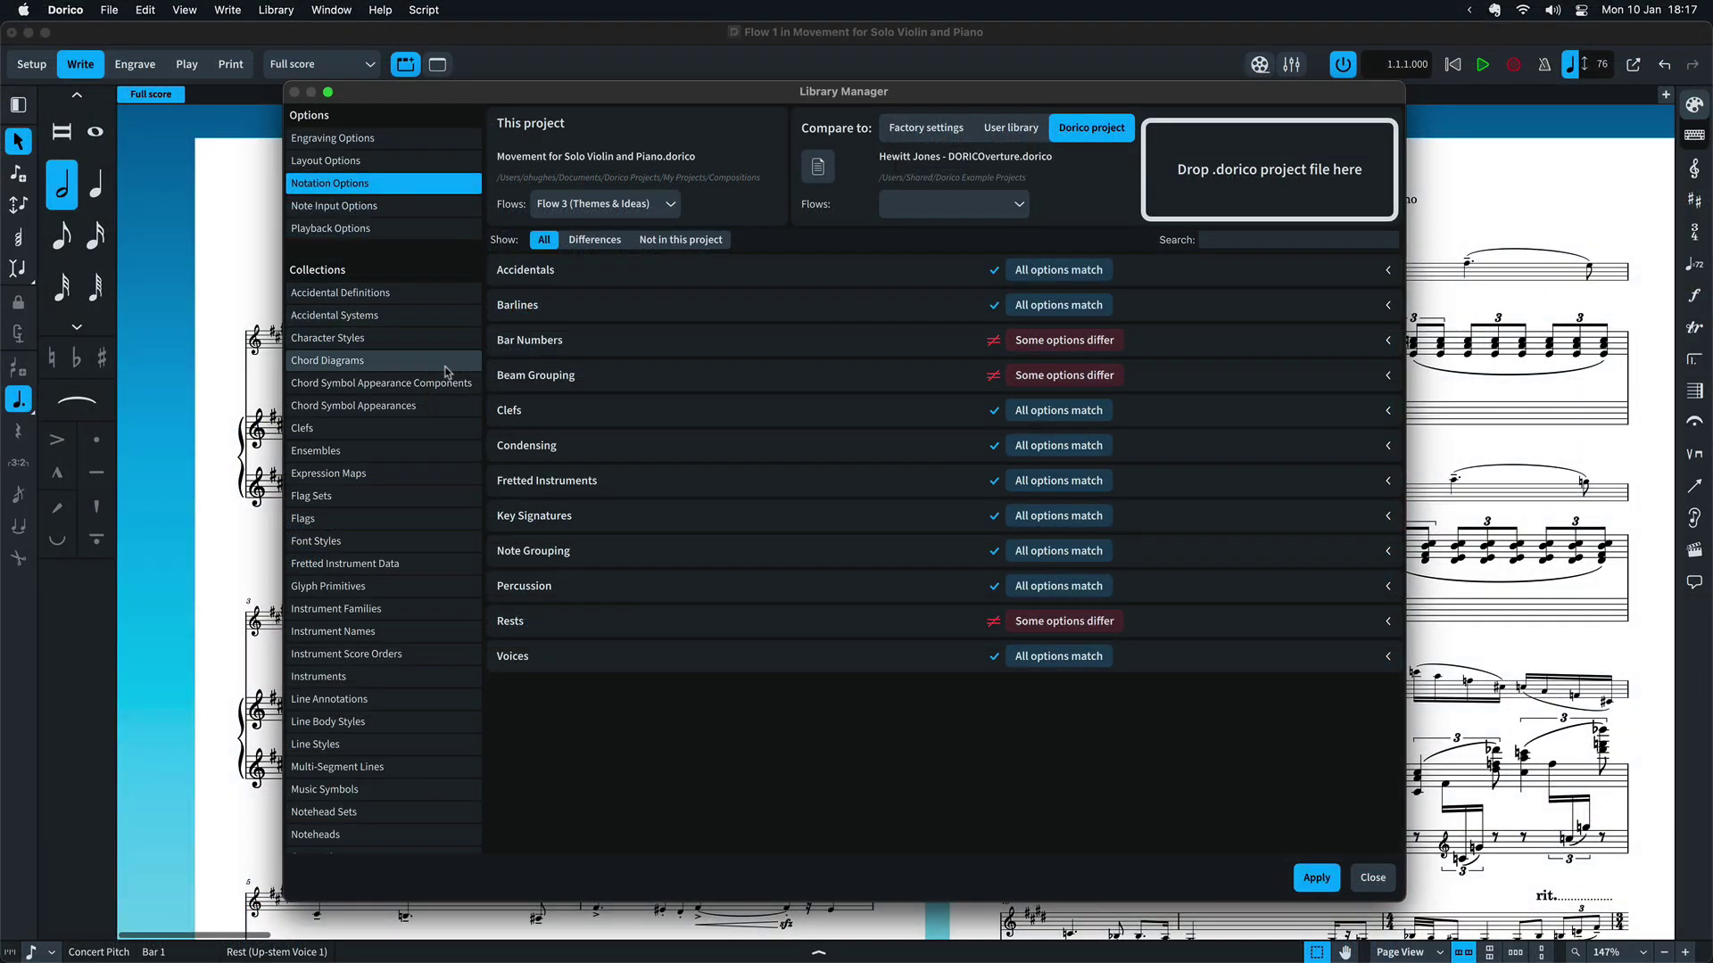
In Font Styles, prime Chord Symbols Font to take DORICOverture's version and briefly inspect its details
click(381, 542)
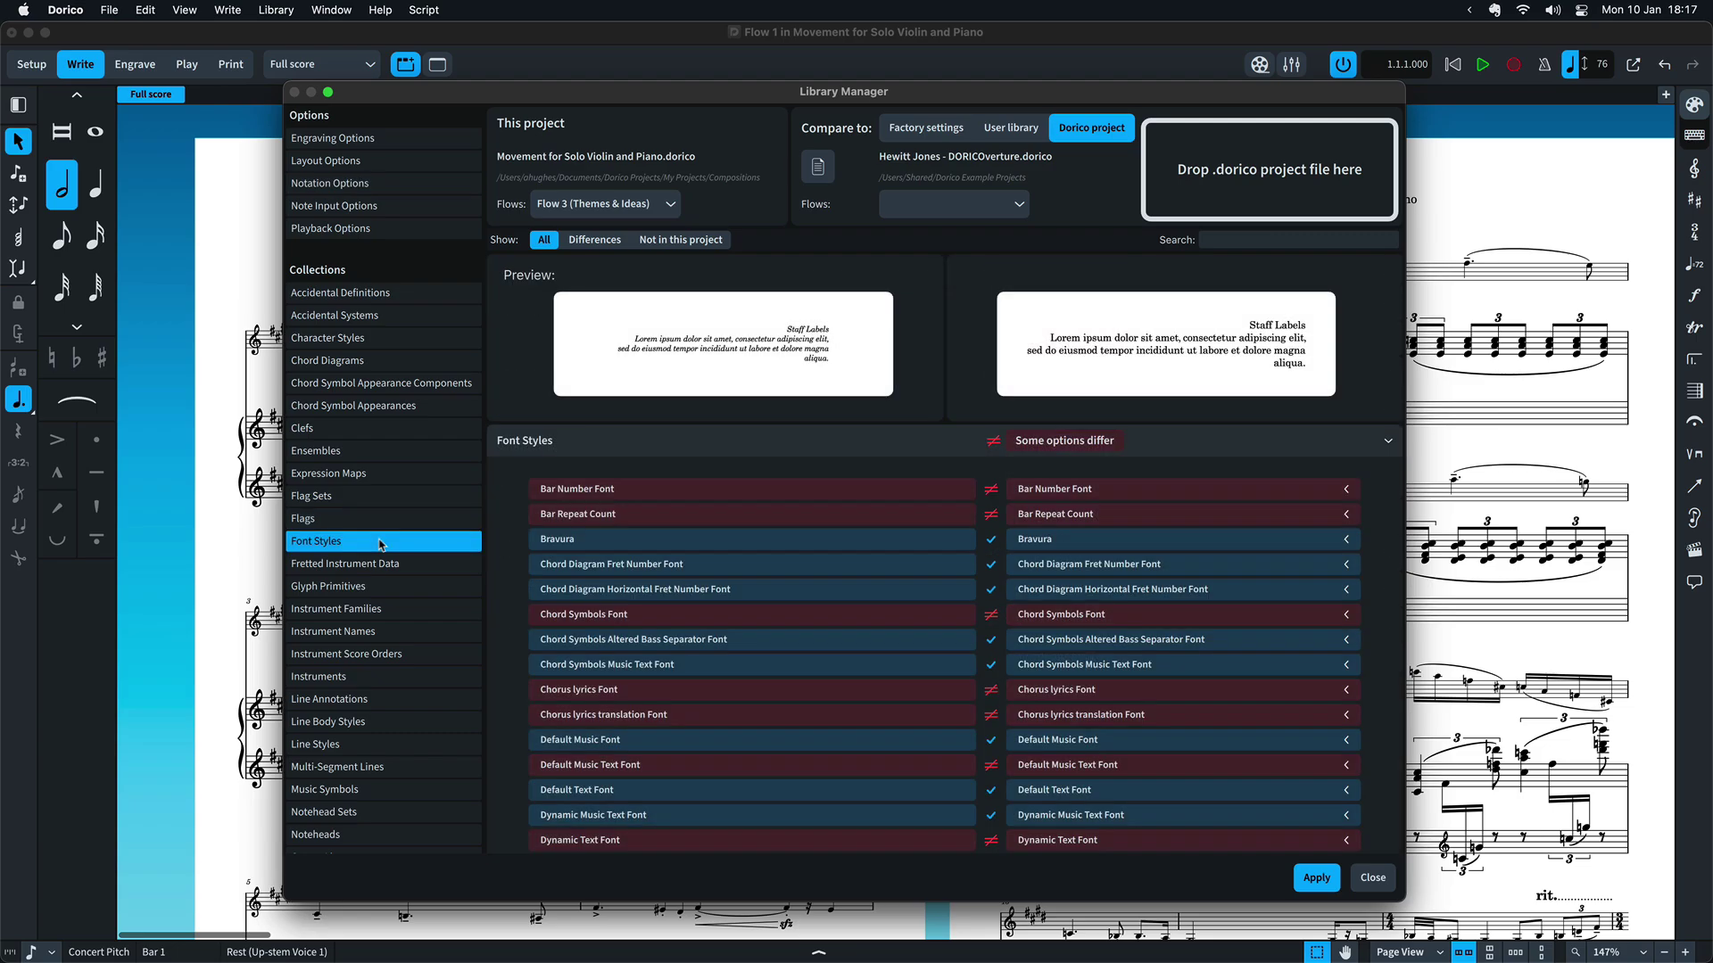
click(1046, 616)
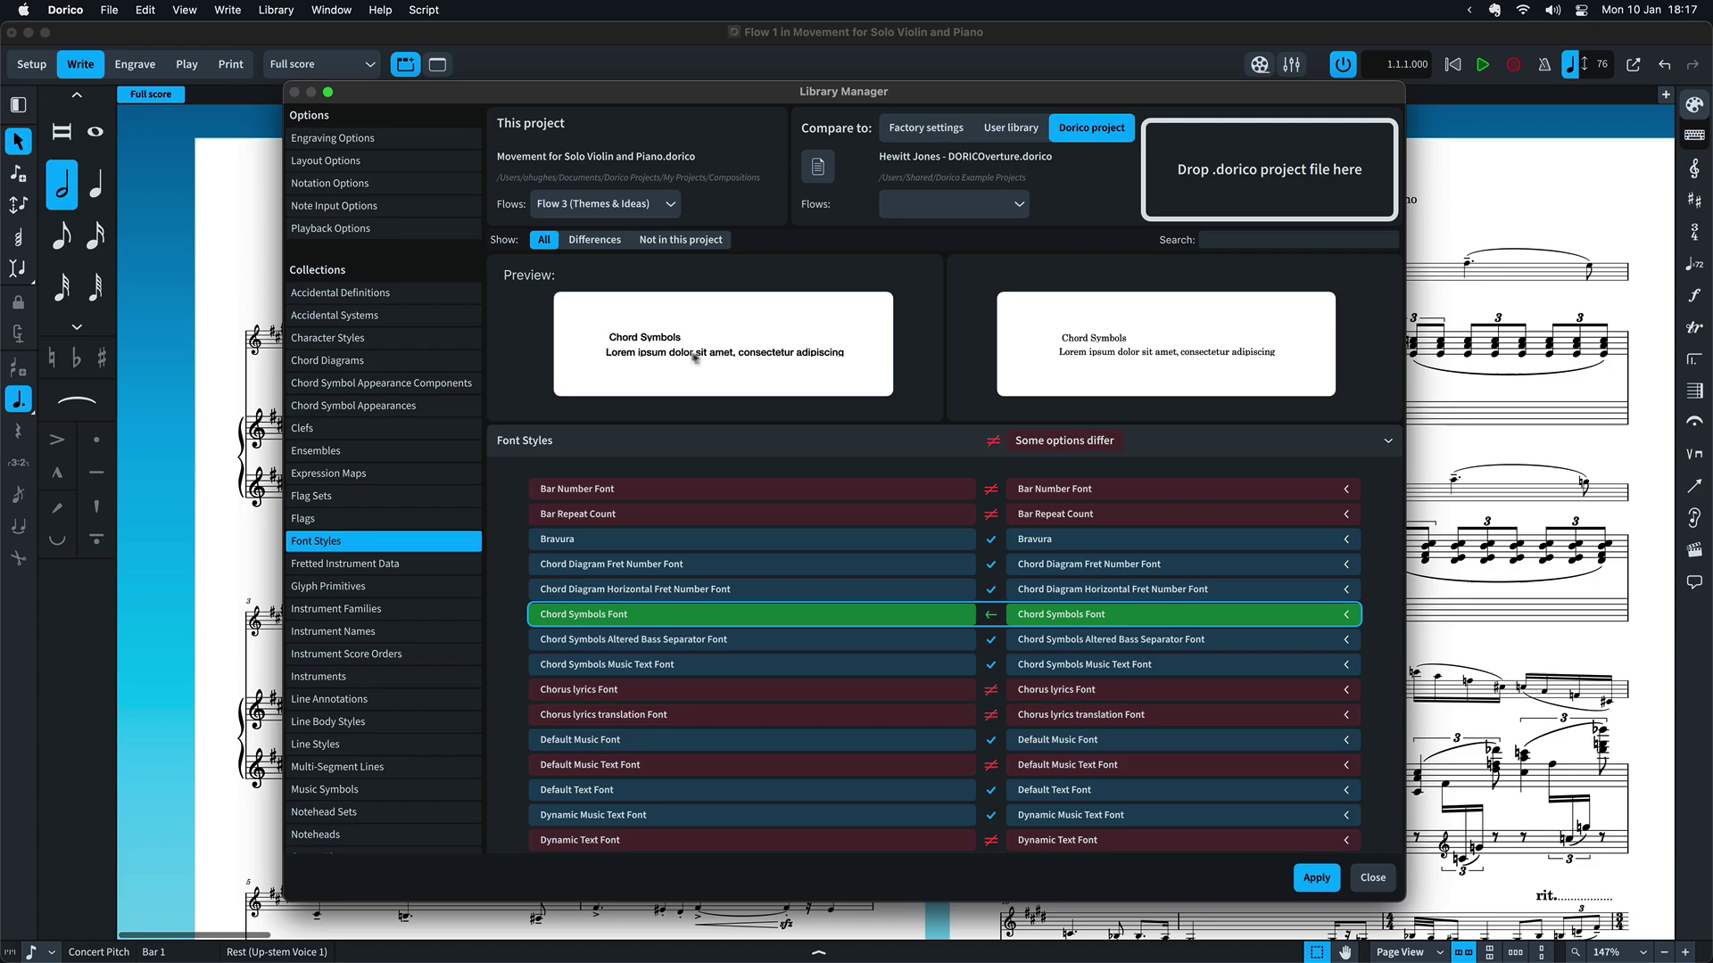
click(1347, 617)
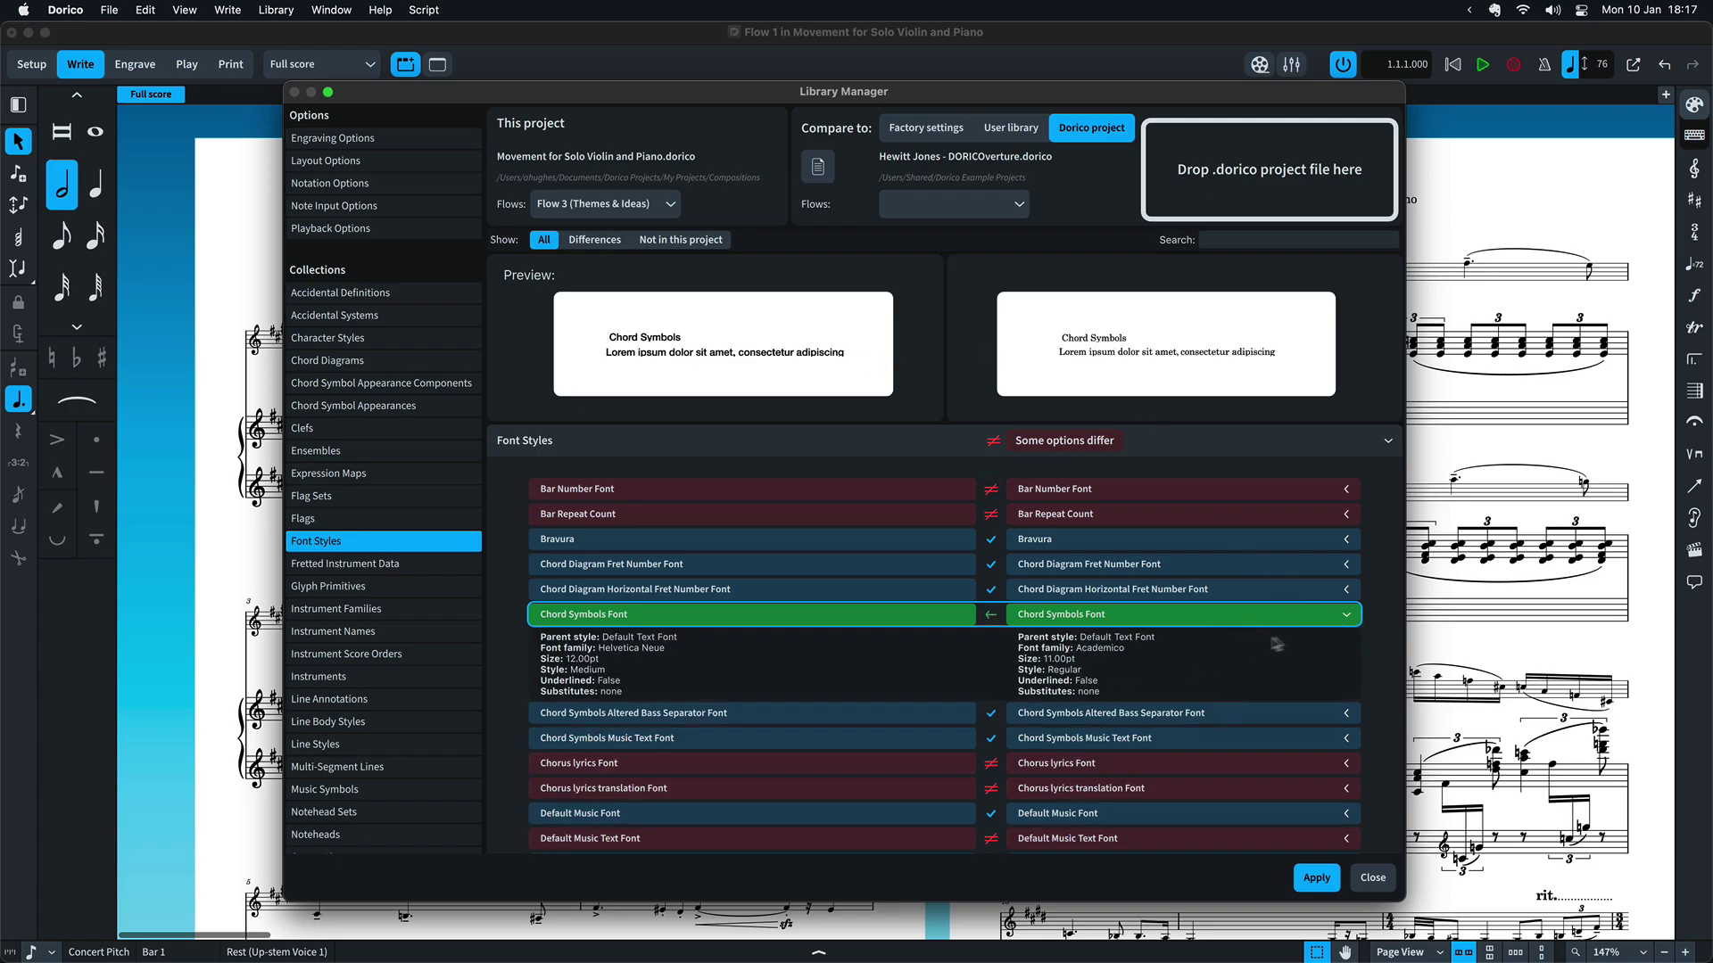
click(1347, 617)
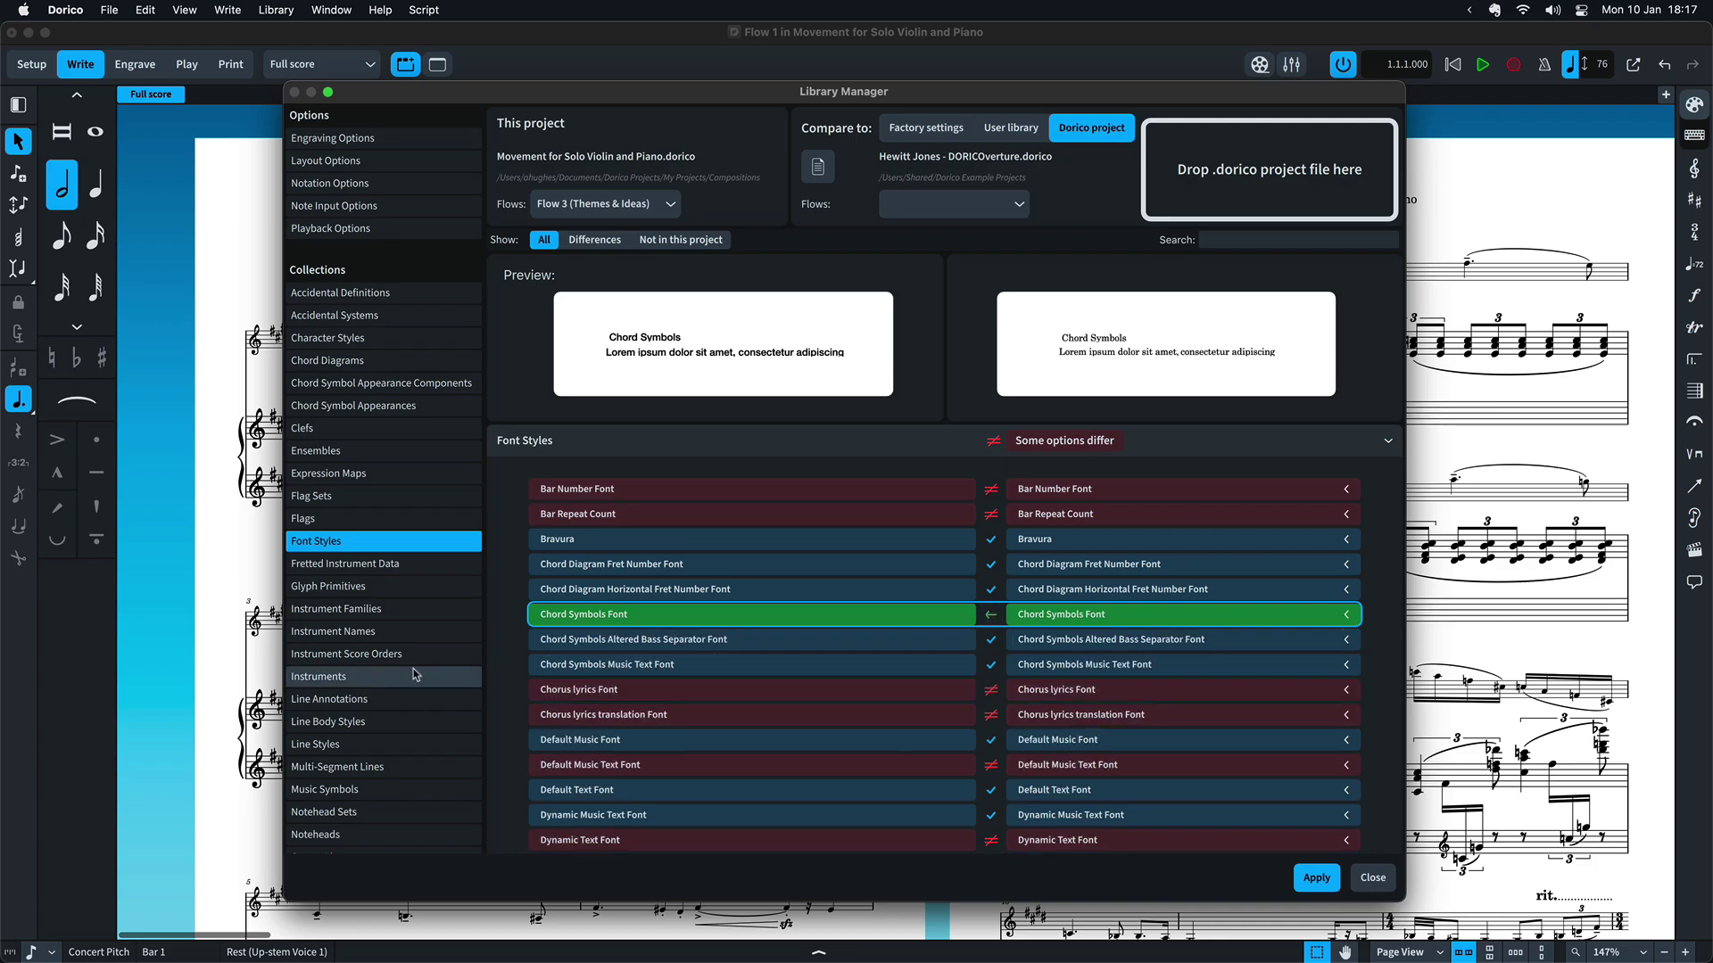
scroll(415, 676, down, 5)
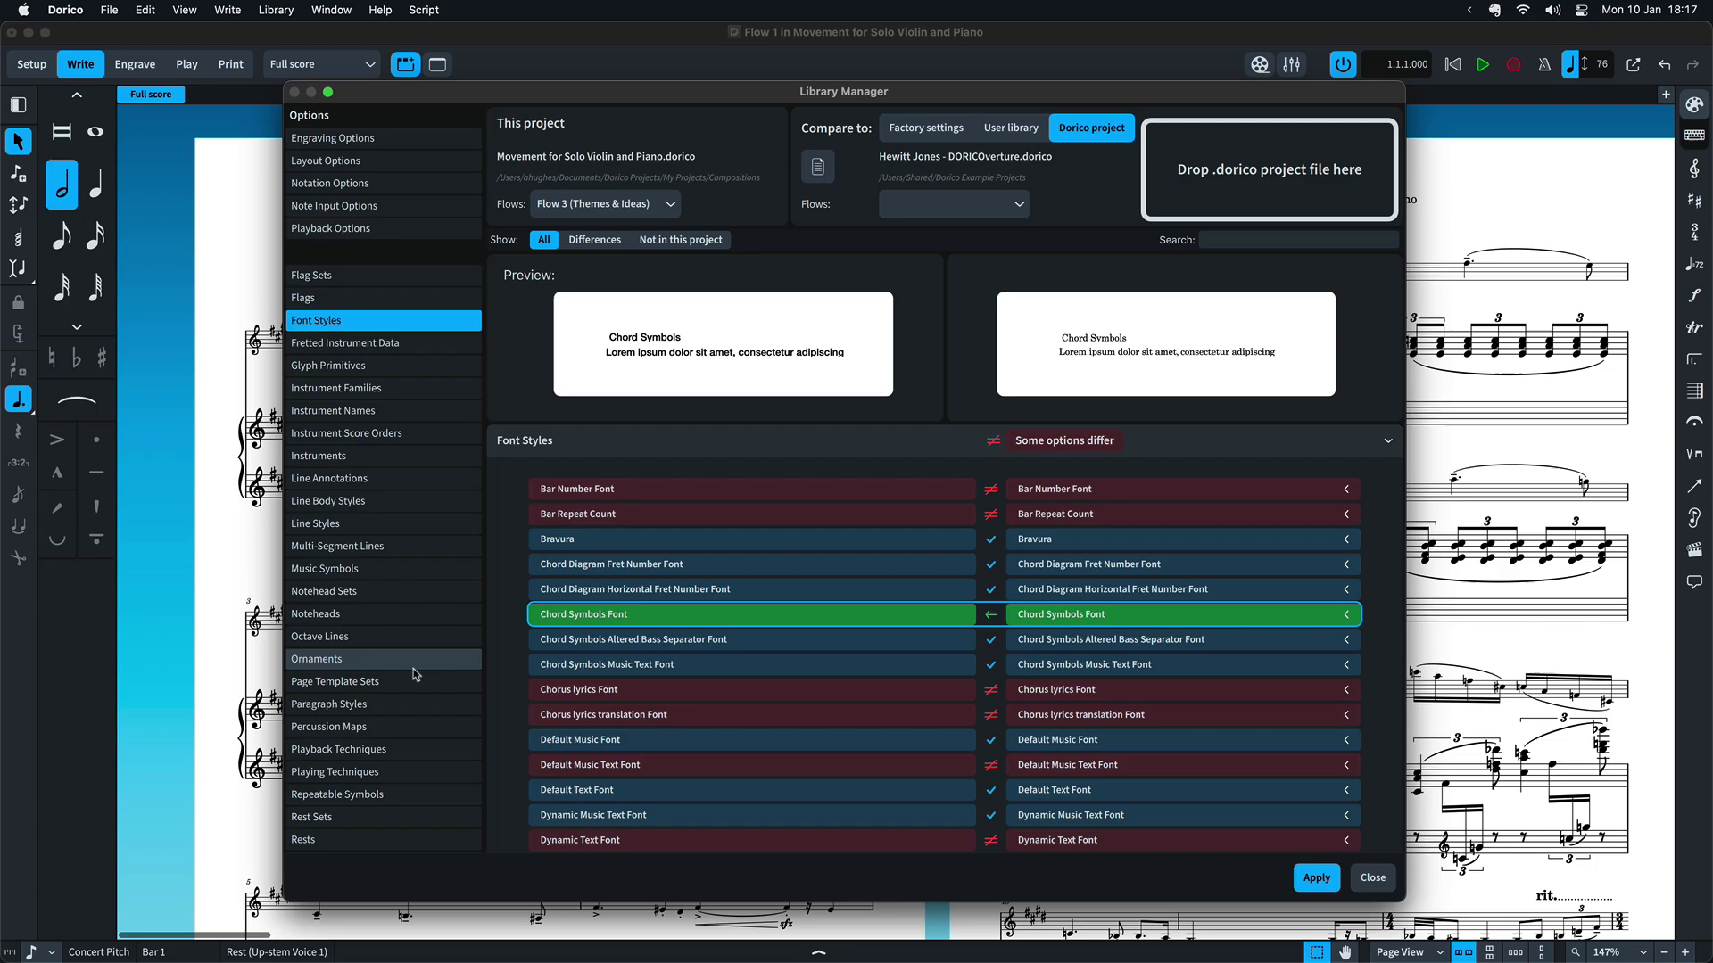
In Paragraph Styles, prime Staff Labels green to take DORICOverture's version
click(367, 705)
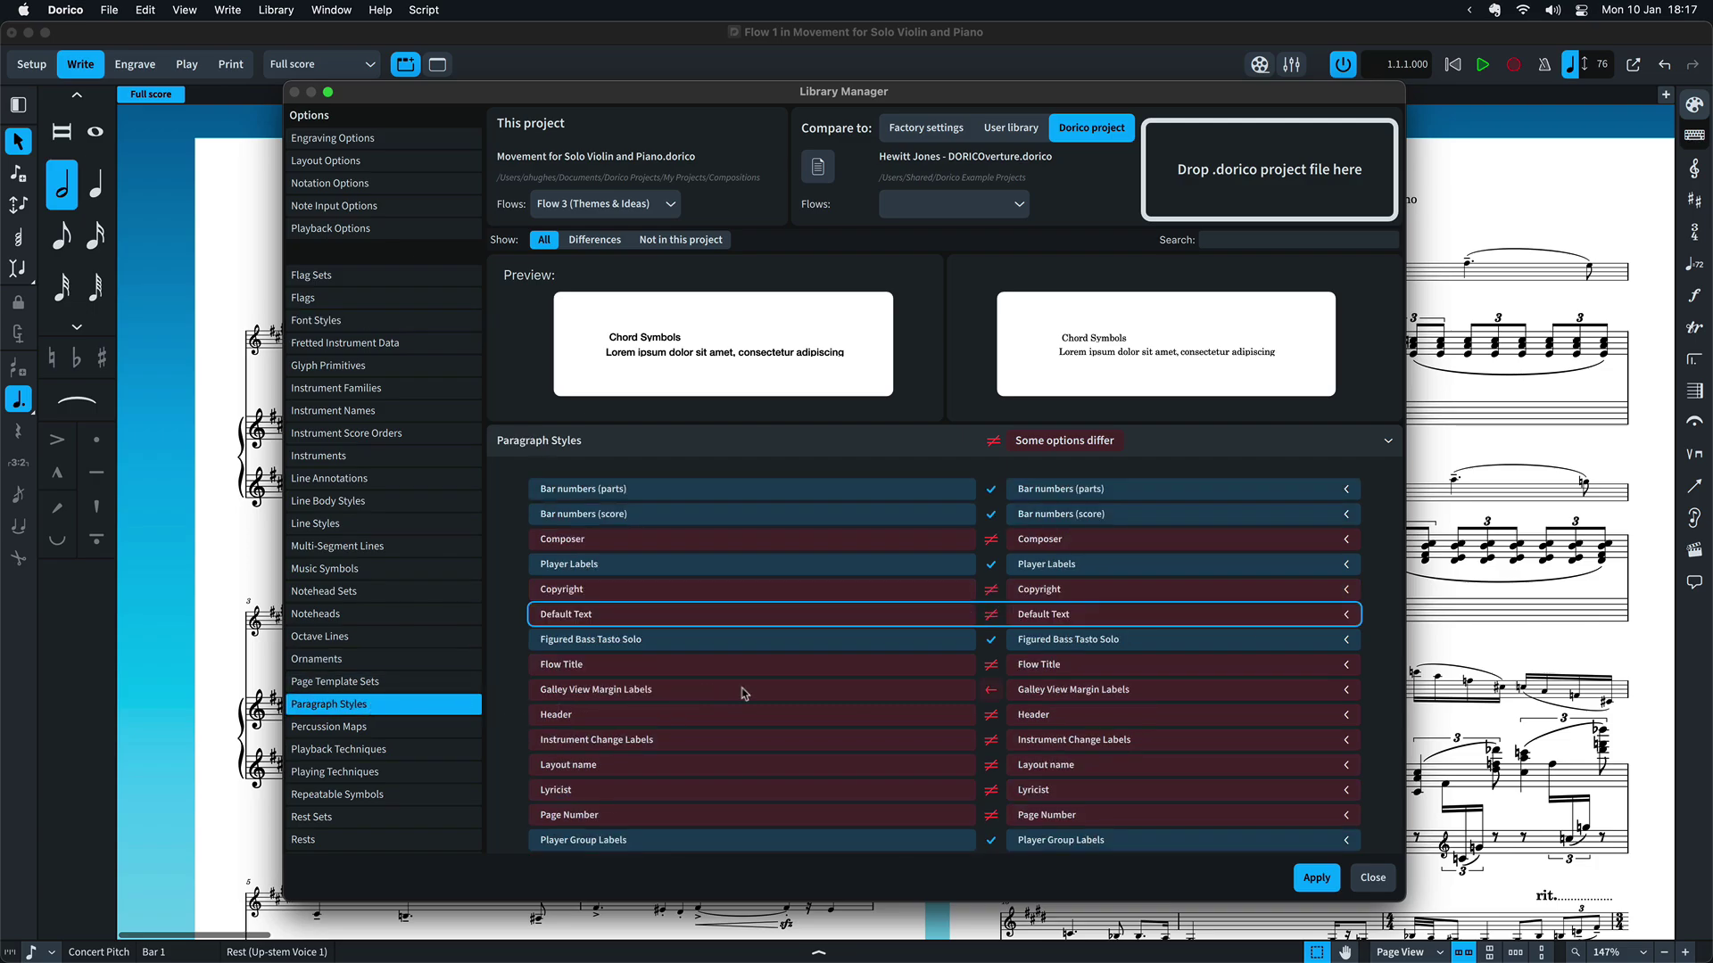
scroll(746, 694, down, 10)
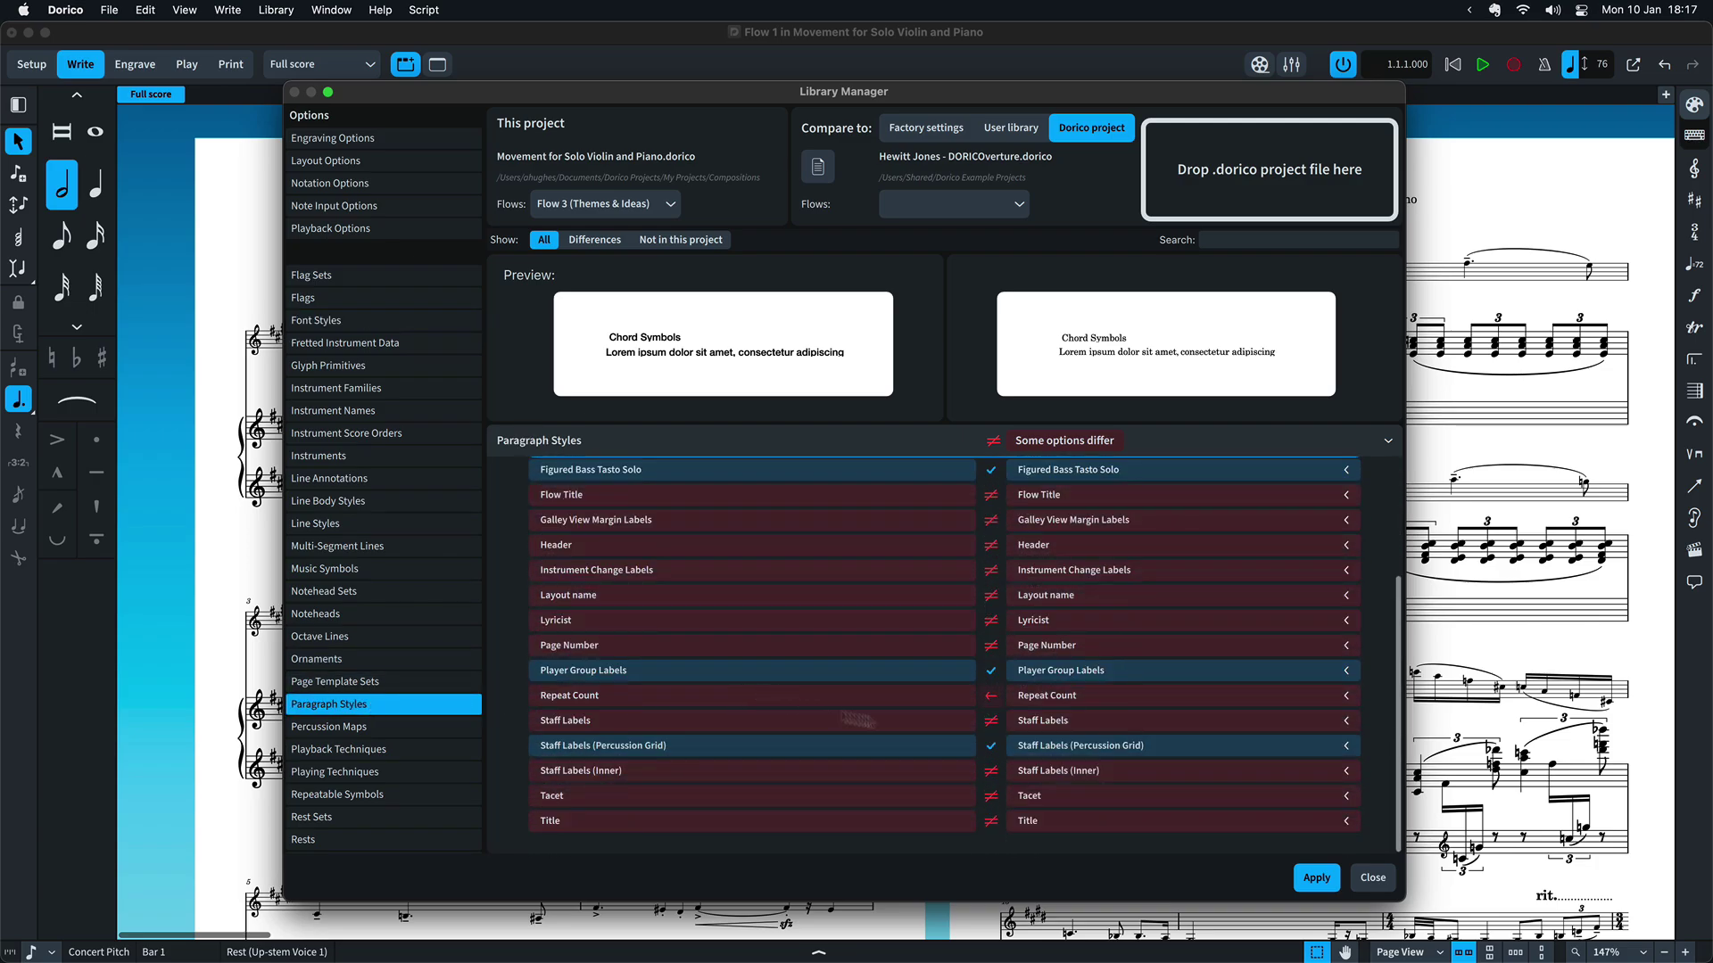
click(1069, 722)
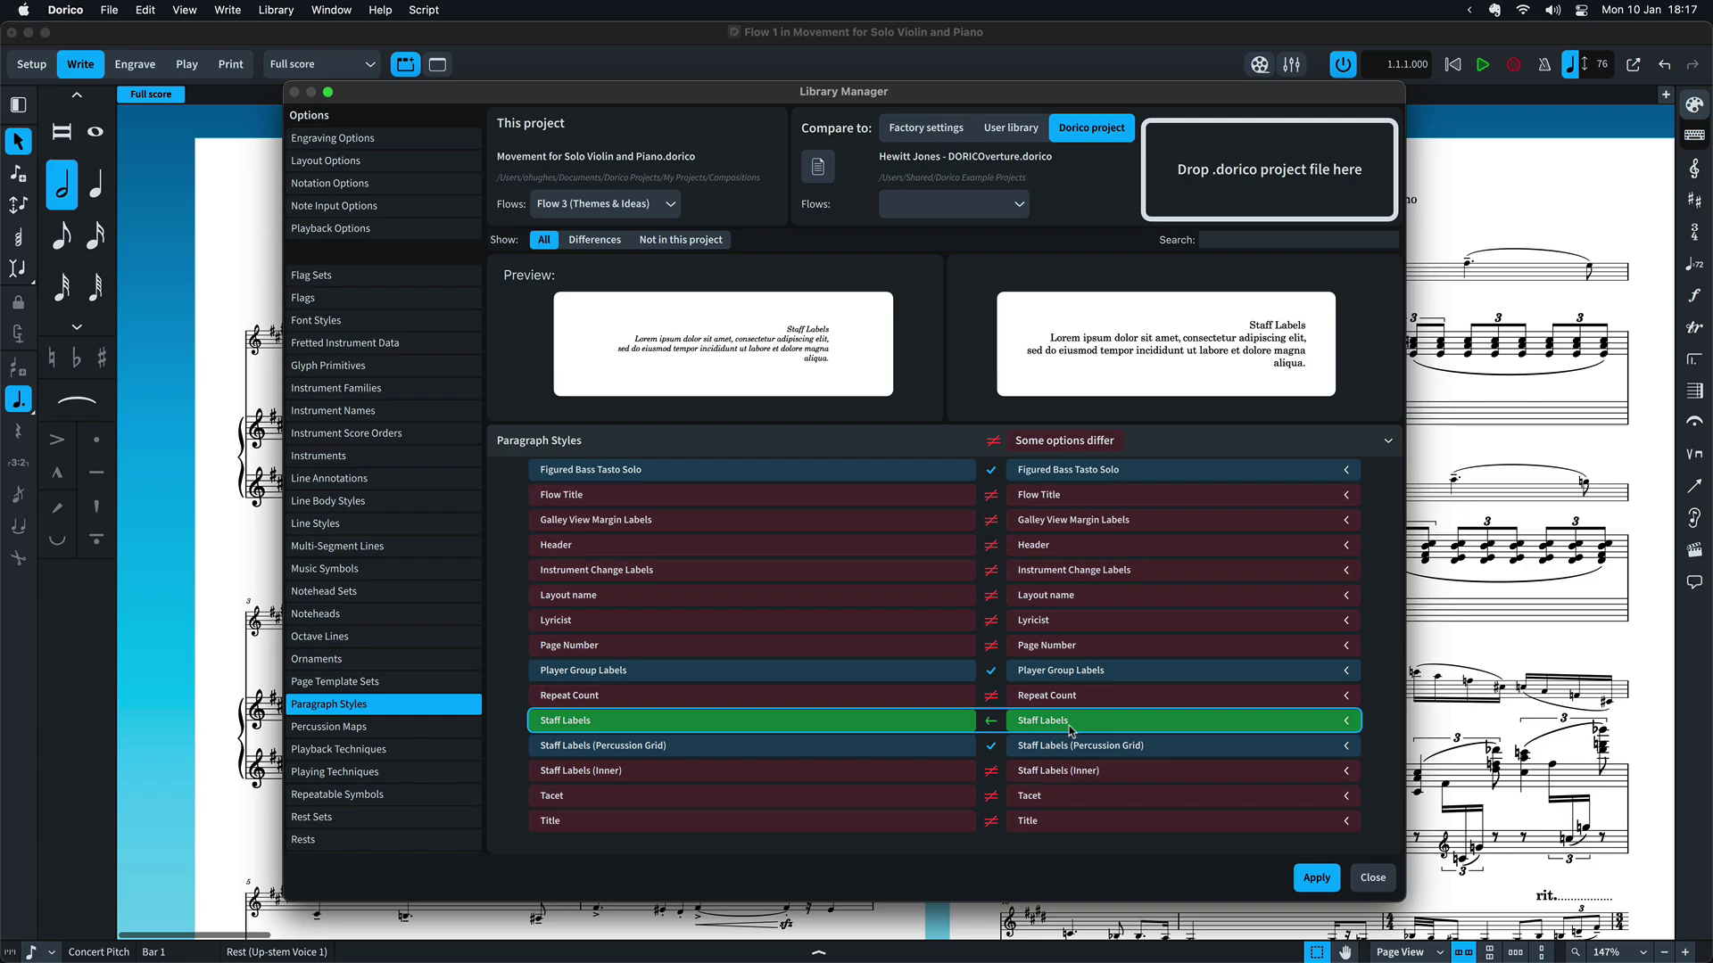